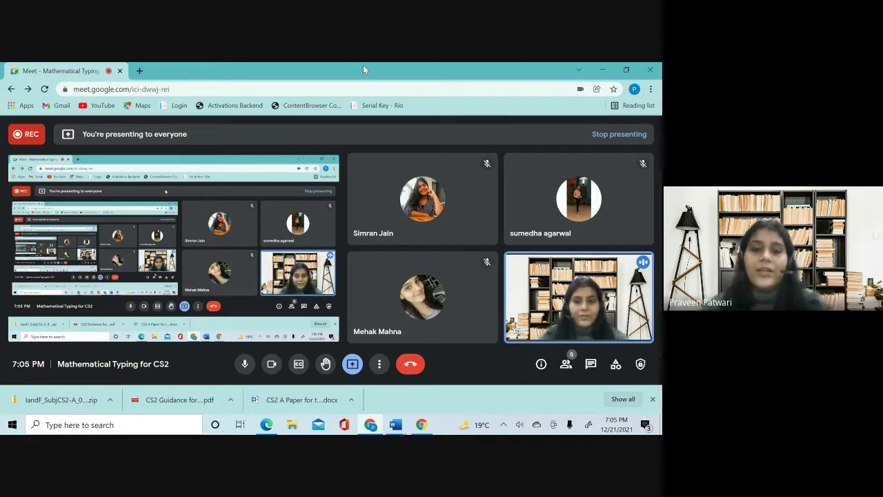
# Step: Admit the waiting participant to the Mathematical Typing for CS2 call
pyautogui.moveTo(382, 180)
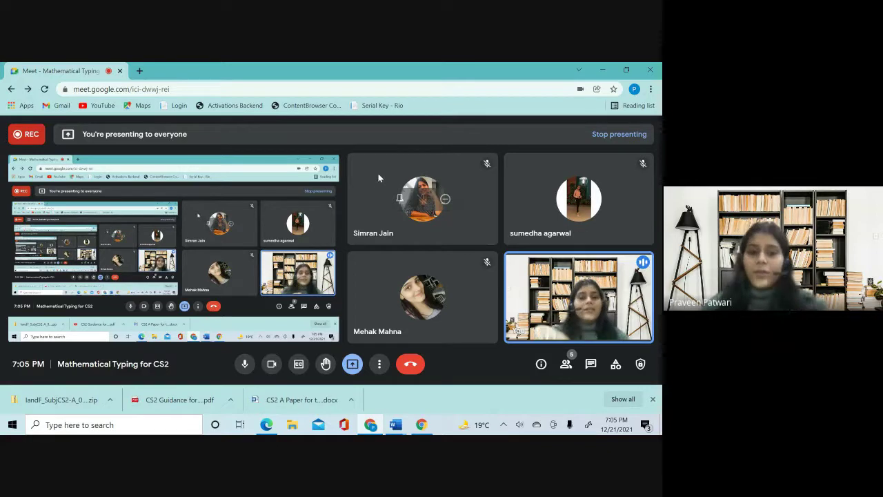
pyautogui.moveTo(516, 220)
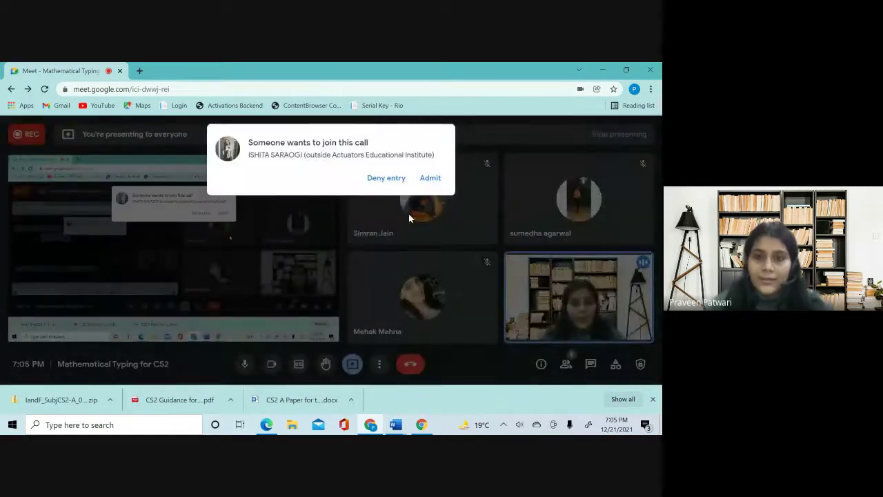
pyautogui.click(432, 178)
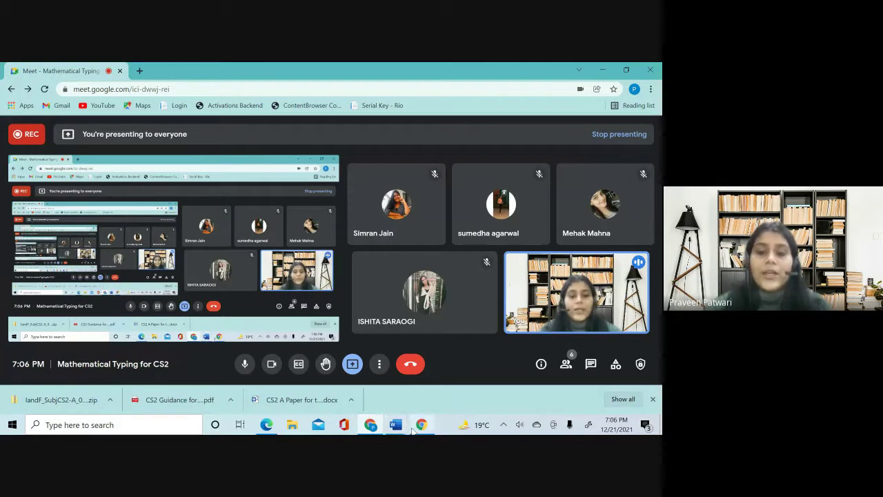
# Step: Close the CM2A Paper for Typing document window and dismiss the screen-presenting notification
pyautogui.moveTo(397, 428)
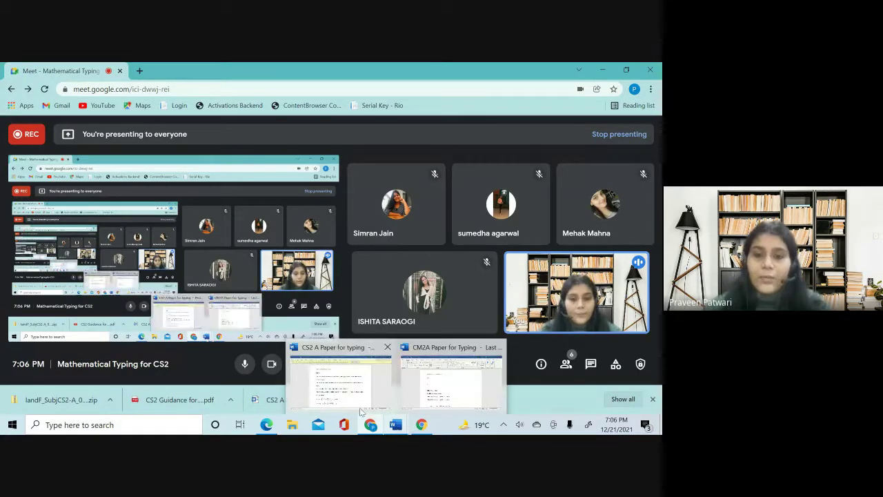
pyautogui.click(499, 347)
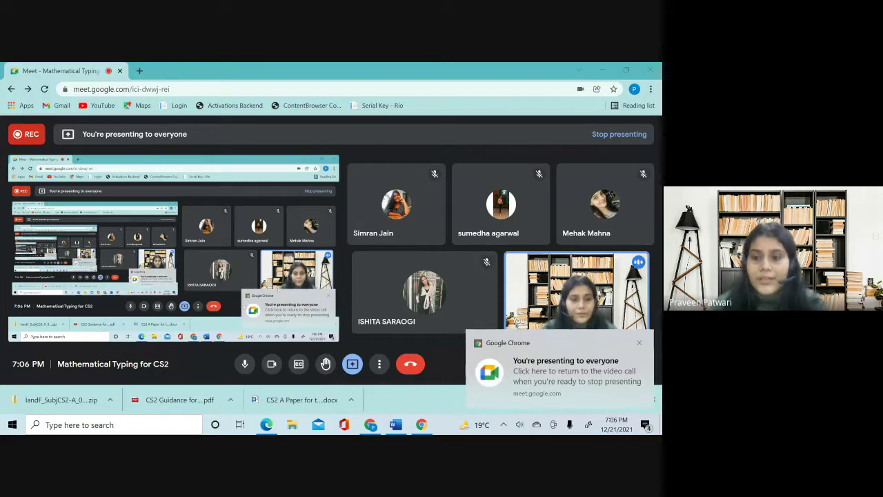
pyautogui.click(641, 344)
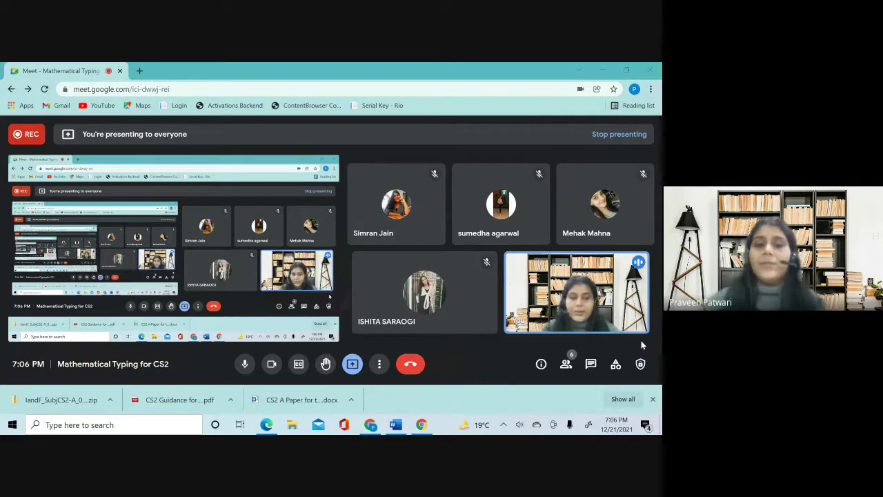
# Step: Switch to the CS2 A Paper for typing document in Word and enable editing
pyautogui.moveTo(396, 428)
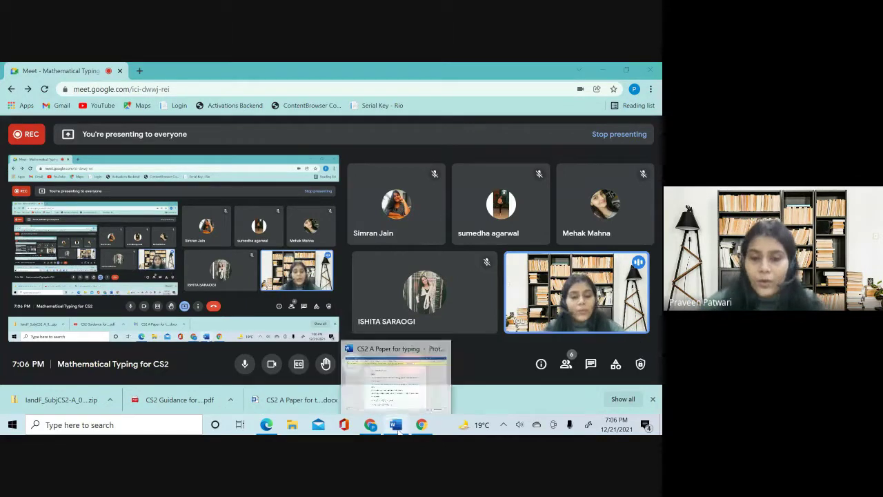
pyautogui.click(397, 426)
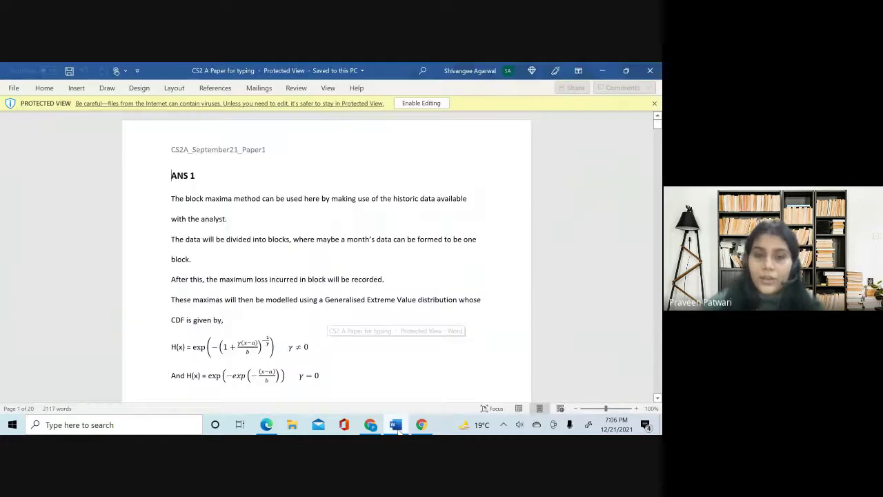
pyautogui.click(427, 103)
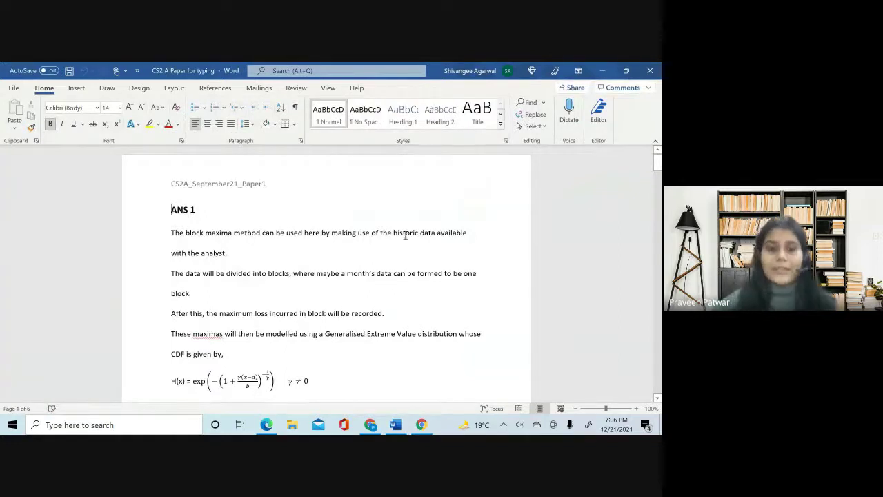
pyautogui.scroll(-1, 243, 277)
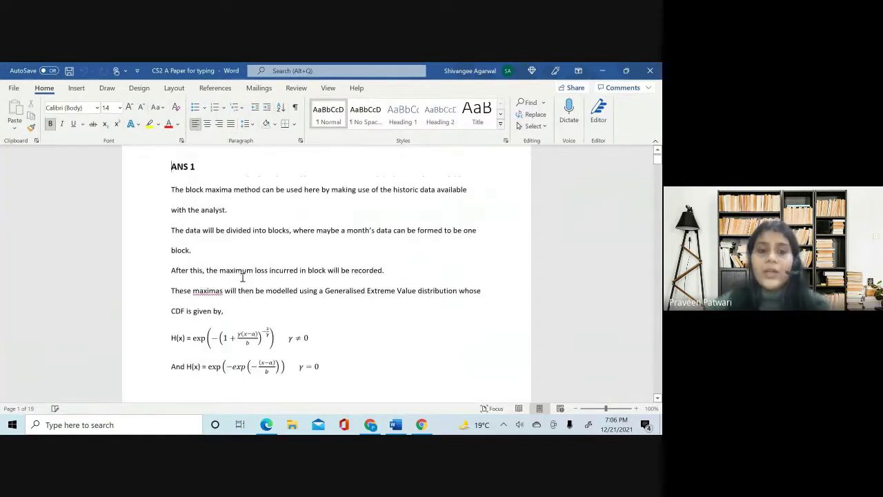
pyautogui.scroll(1, 242, 277)
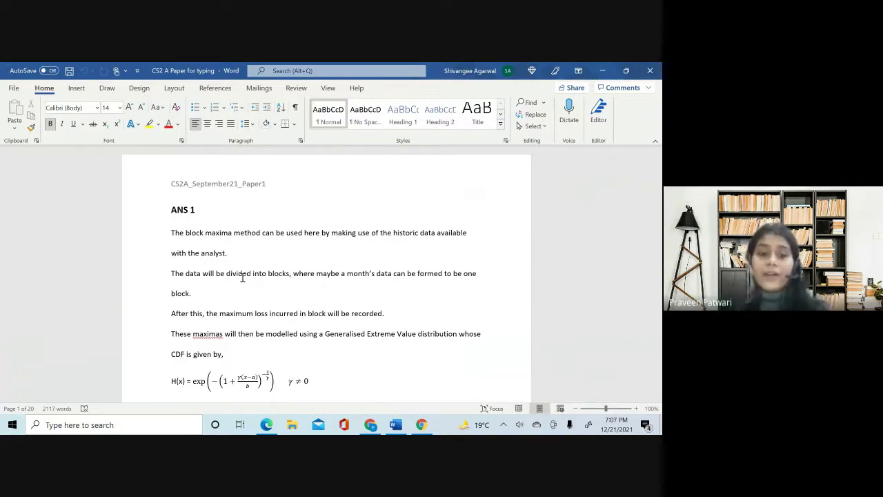
# Step: Switch to the Google Meet call, turn the microphone and camera off, and turn both back on
pyautogui.click(373, 426)
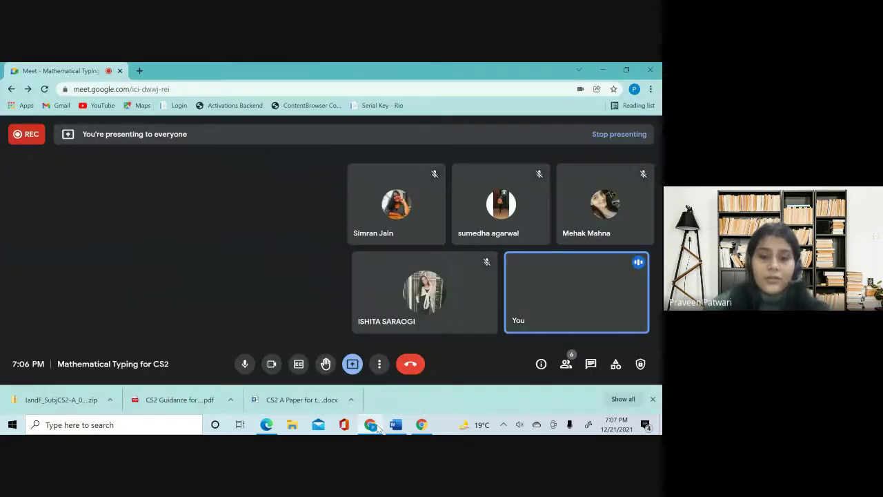
pyautogui.click(244, 365)
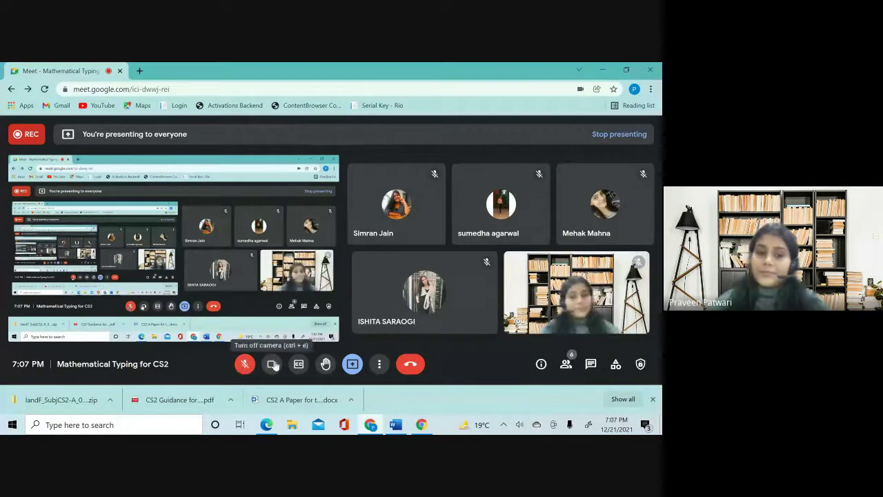
pyautogui.click(274, 366)
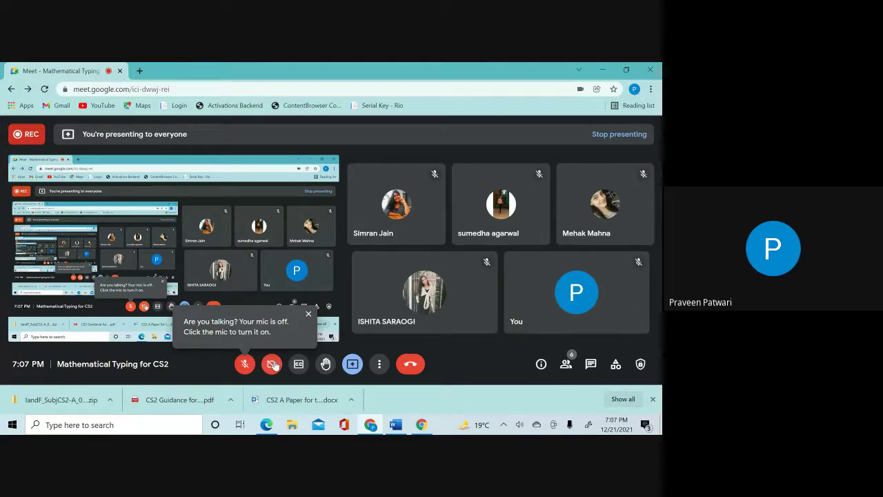
pyautogui.click(272, 364)
pyautogui.click(244, 364)
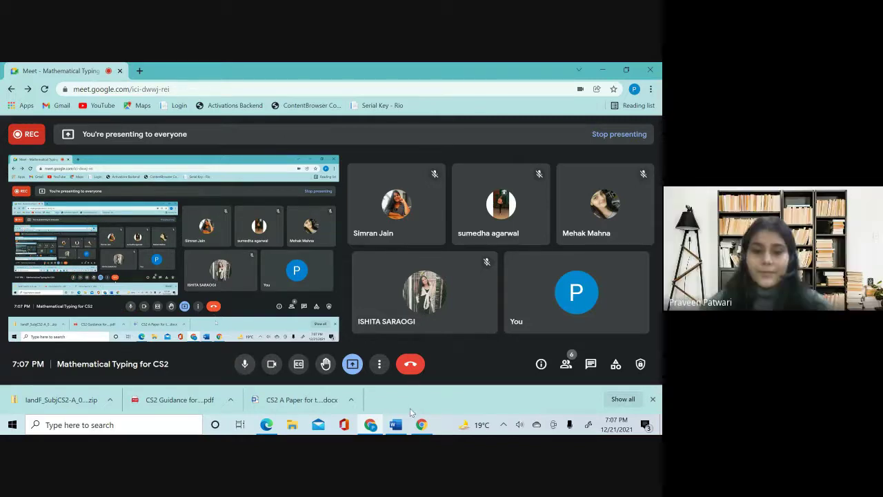
# Step: Switch back to the CS2 A Paper for typing document in Word and dismiss the presenting notification
pyautogui.moveTo(404, 425)
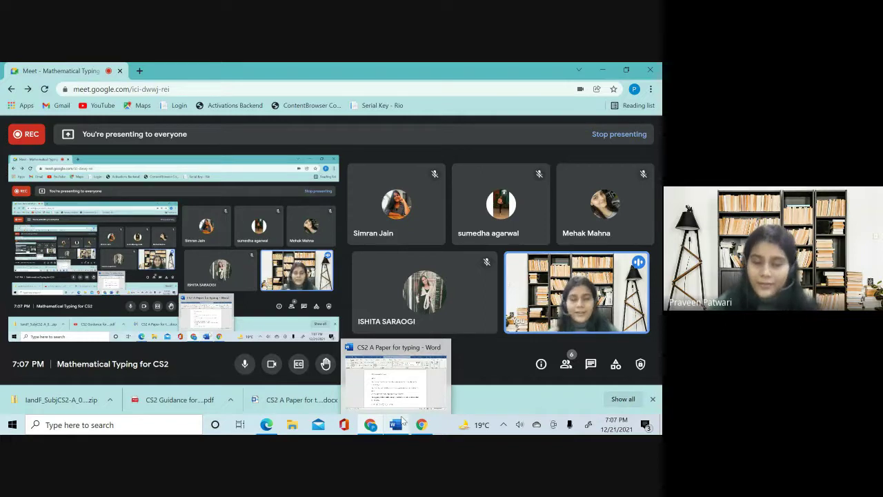
pyautogui.click(404, 419)
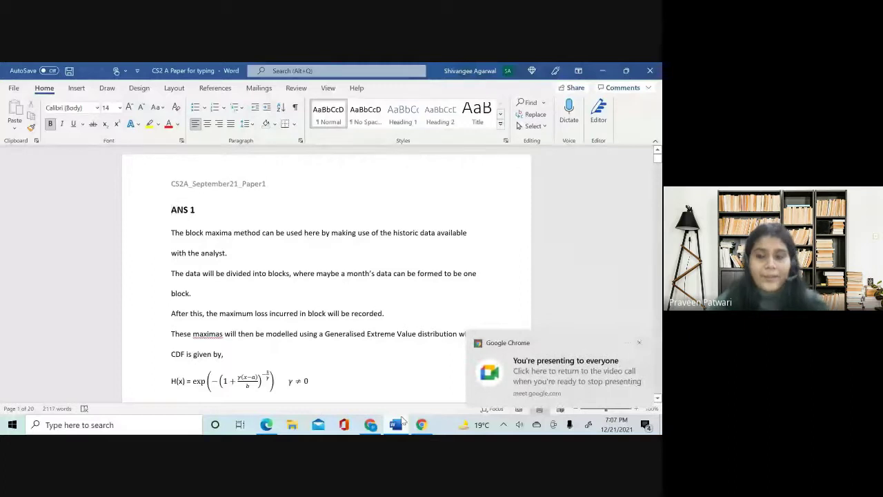
pyautogui.click(640, 343)
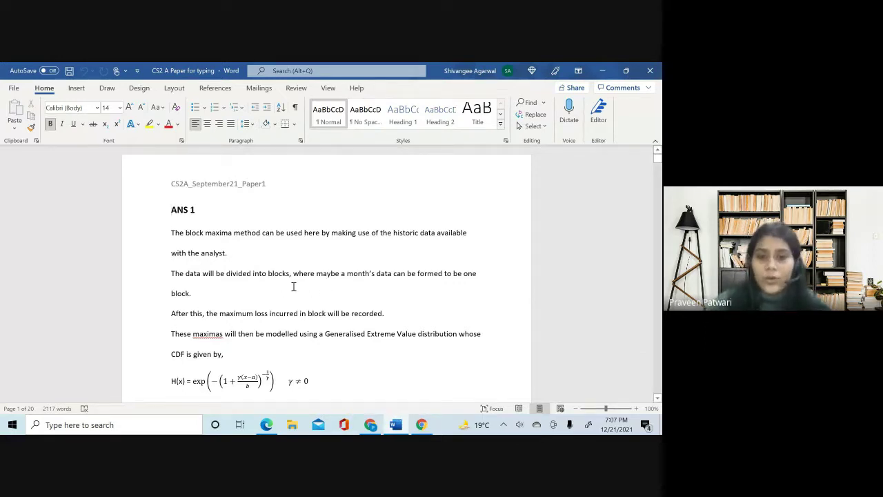
# Step: Examine ANS 1 down to its reference line, highlighting the whole reference and its "CS2 CMP" part
pyautogui.scroll(-3, 302, 324)
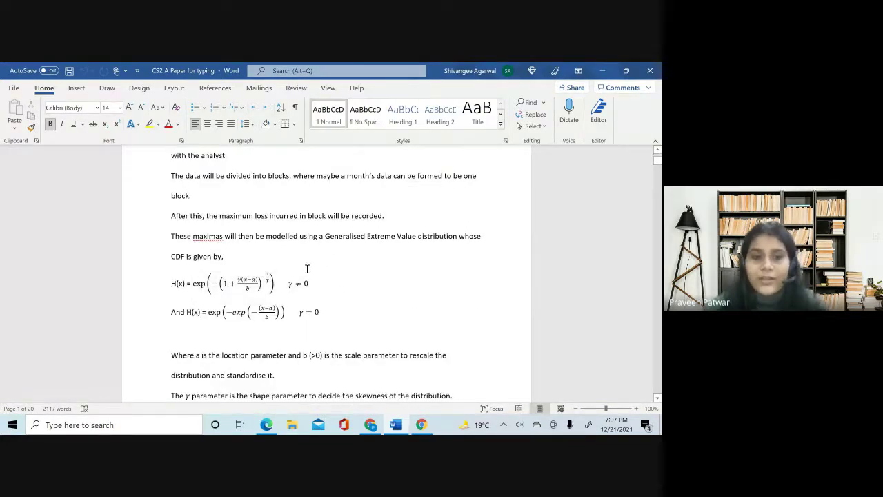
pyautogui.scroll(-4, 307, 272)
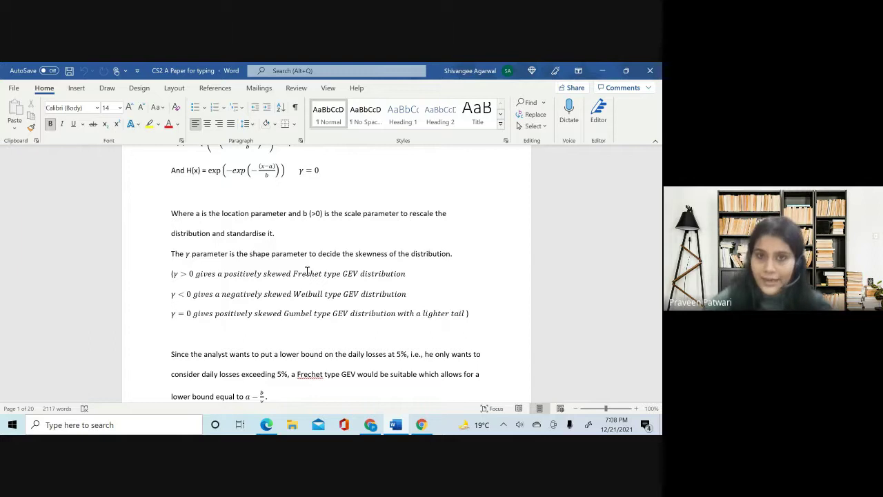
pyautogui.scroll(-2, 307, 271)
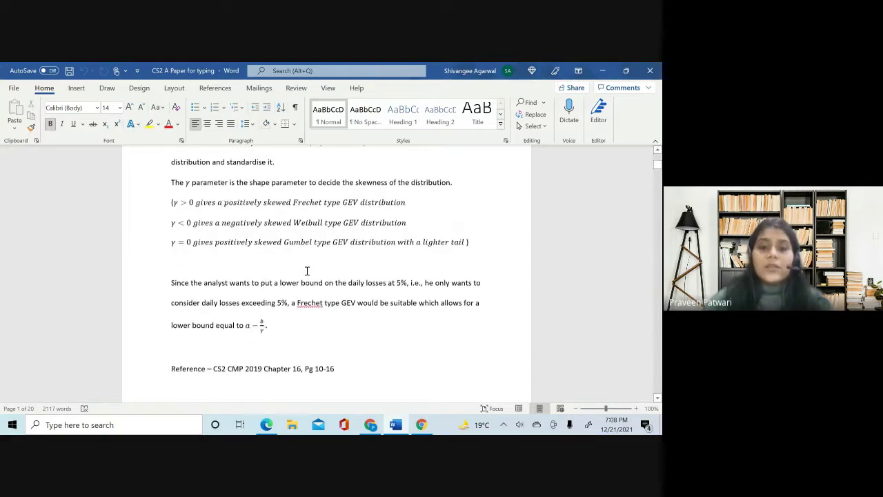
pyautogui.scroll(-3, 327, 322)
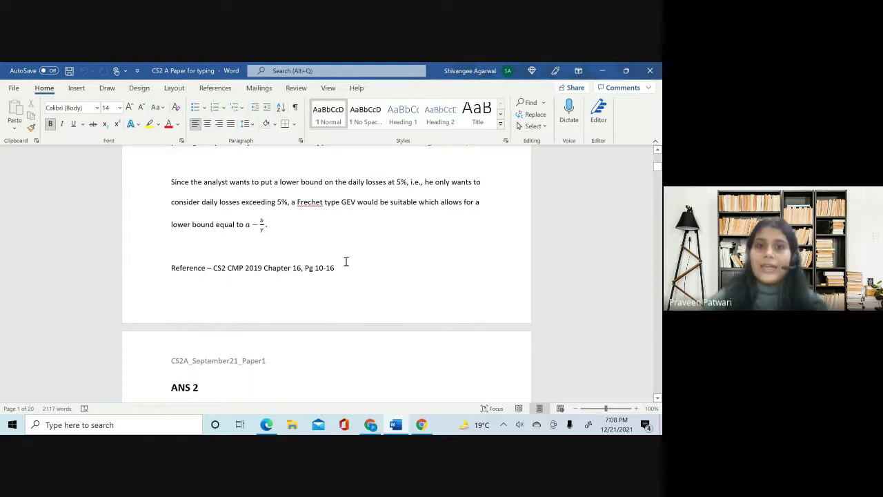
pyautogui.scroll(1, 371, 277)
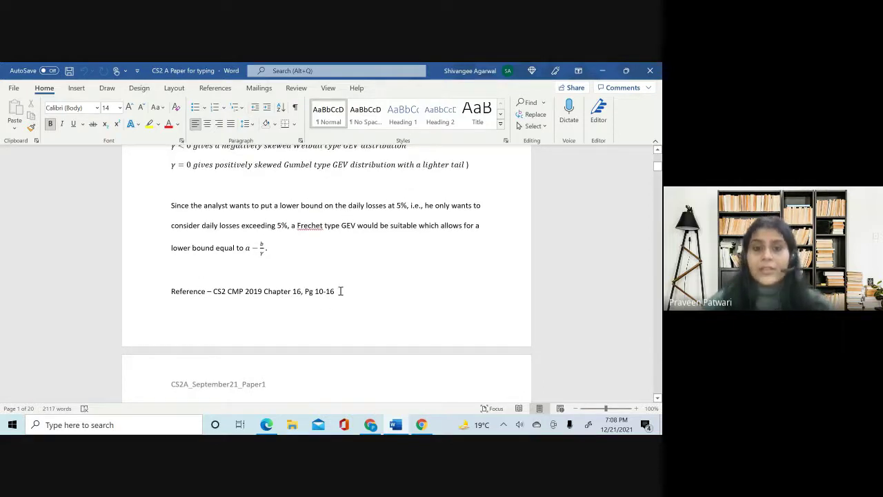
pyautogui.moveTo(338, 291); pyautogui.dragTo(162, 291)
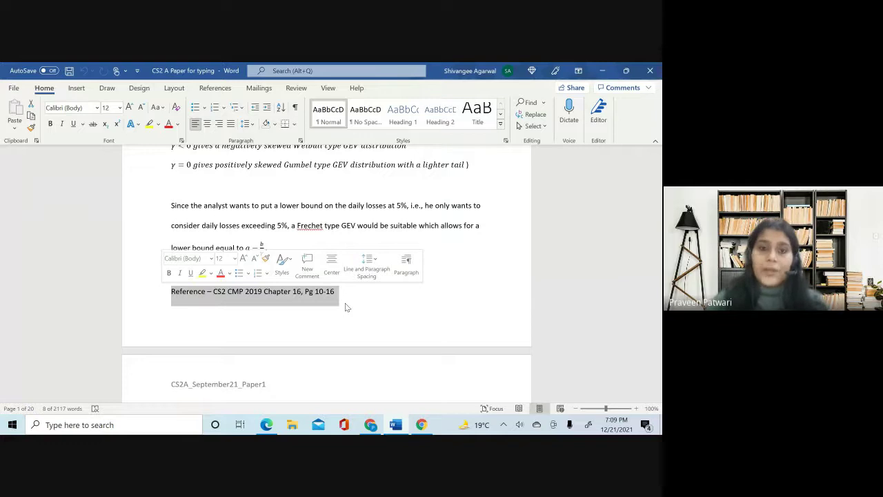
pyautogui.click(345, 303)
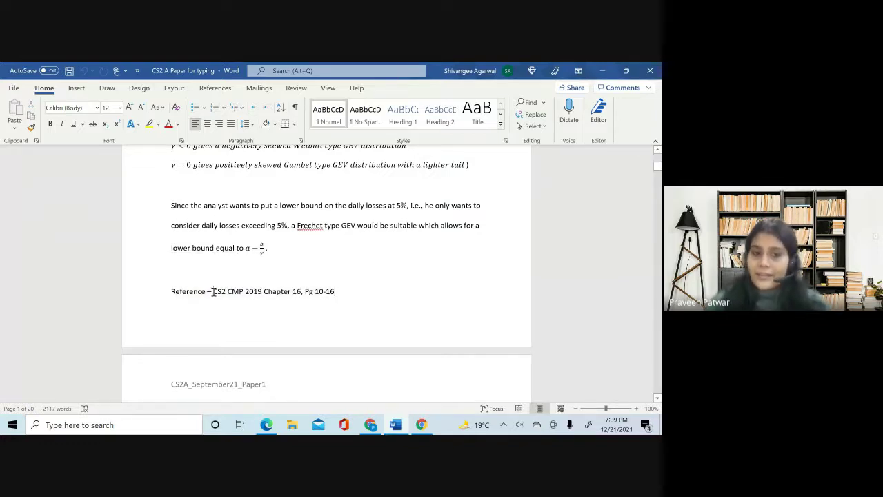
pyautogui.moveTo(213, 292); pyautogui.dragTo(245, 291)
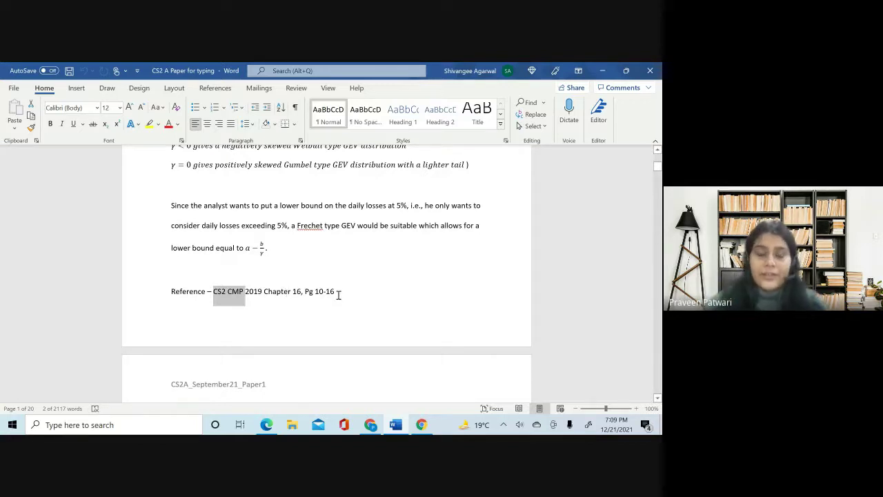
pyautogui.click(340, 294)
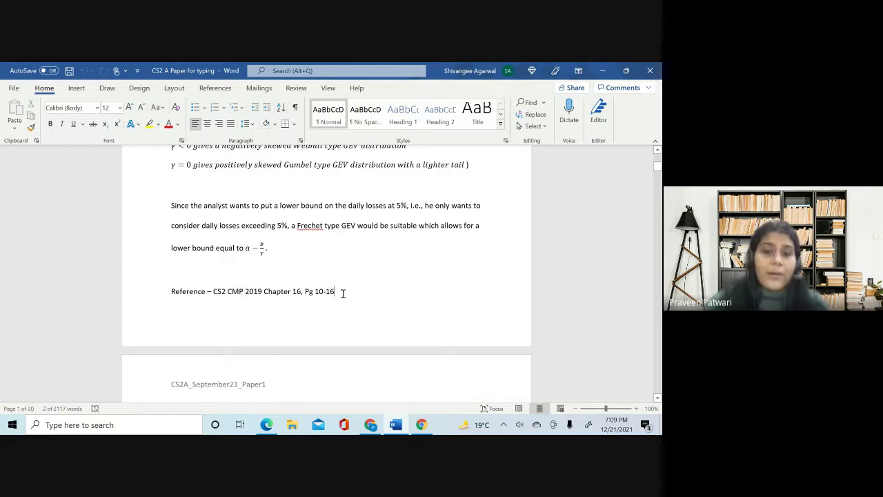
# Step: Insert "Acted" before "CS2 CMP" in the reference line of ANS 1, and delete the word again
pyautogui.click(212, 292)
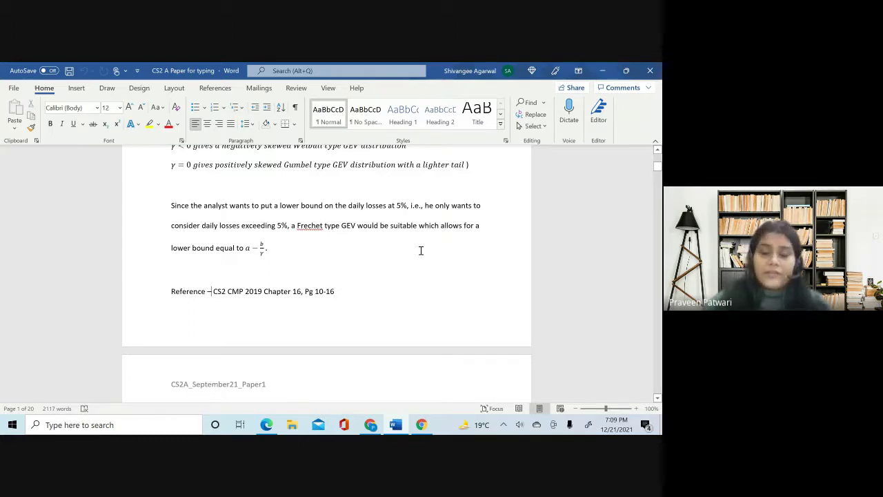
pyautogui.write('Acted')
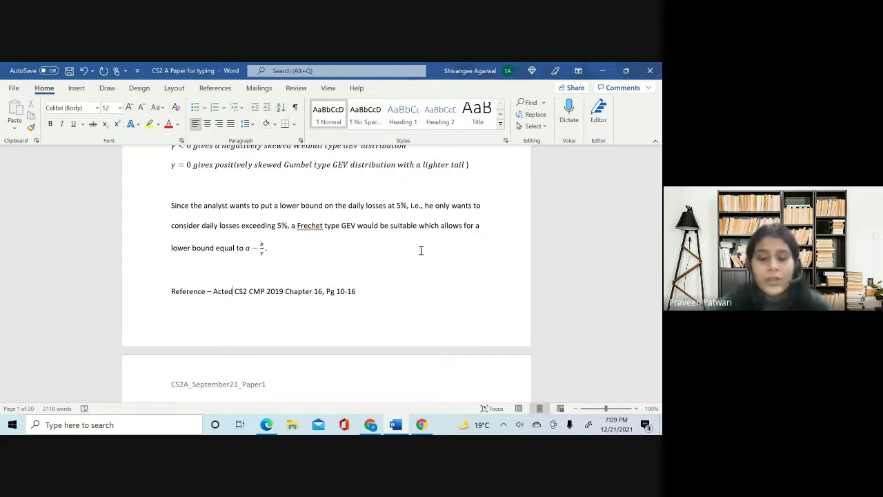
pyautogui.hotkey('shift', 'Left')
pyautogui.hotkey('shift', 'Left')
pyautogui.hotkey('shift', 'Left')
pyautogui.hotkey('shift', 'Left')
pyautogui.hotkey('shift', 'Left')
pyautogui.hotkey('shift', 'Left')
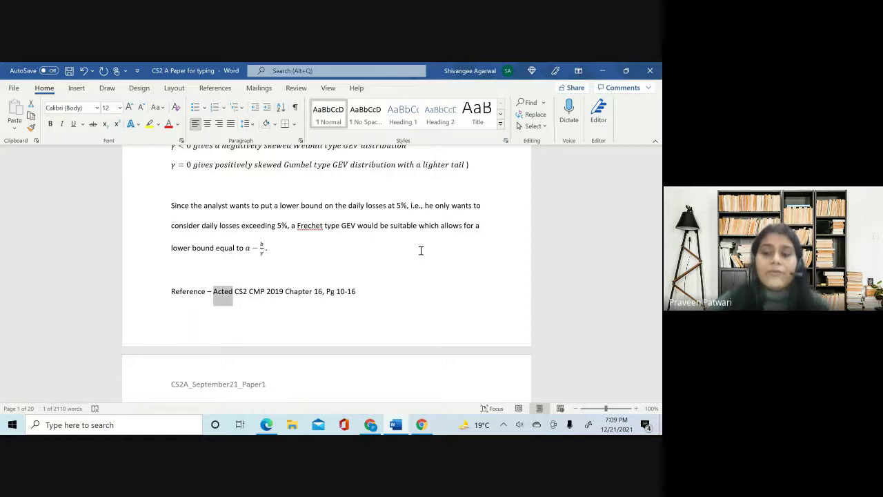
pyautogui.press('BackSpace')
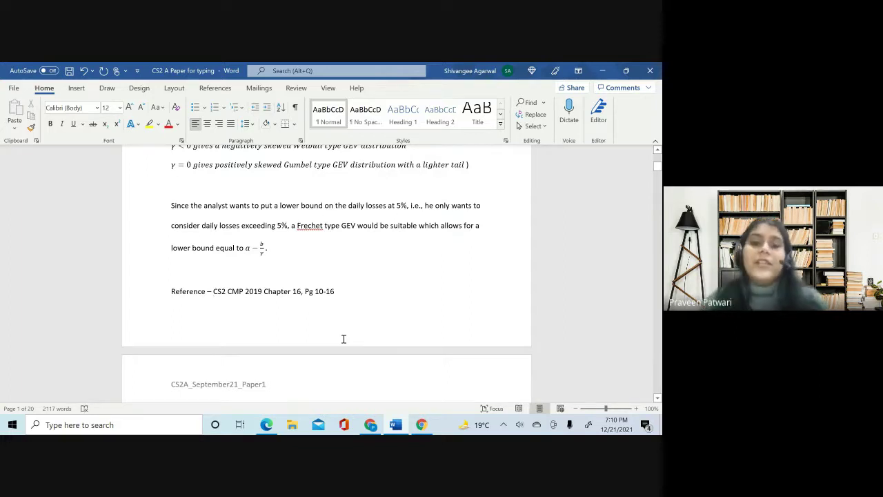
# Step: Review ANS 1 again from its heading through the H(x) formulas and the γ cases
pyautogui.click(354, 291)
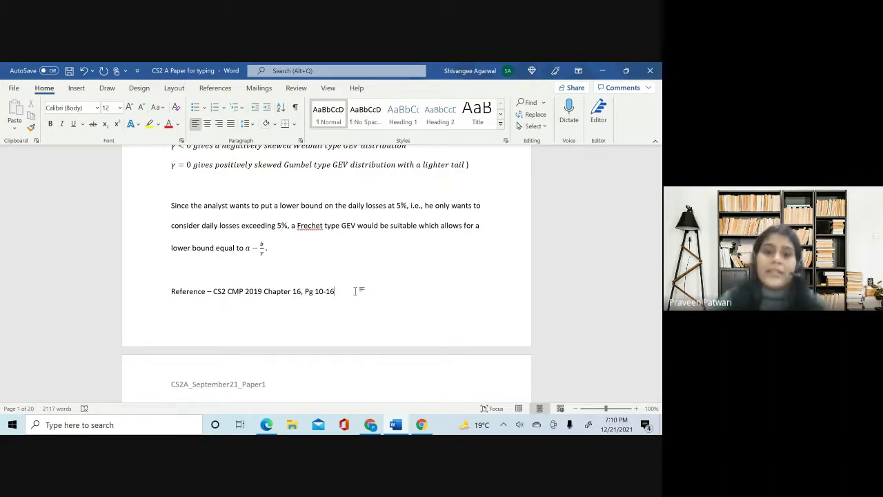
pyautogui.scroll(15, 355, 291)
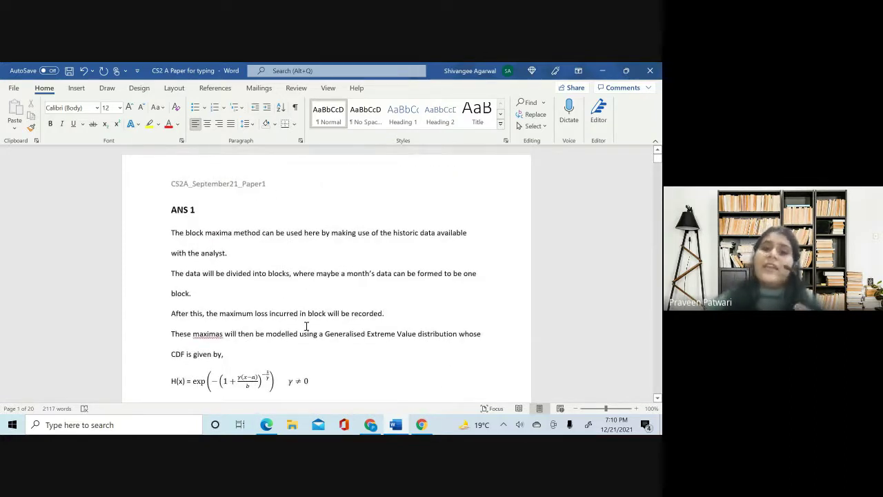
pyautogui.scroll(-3, 307, 326)
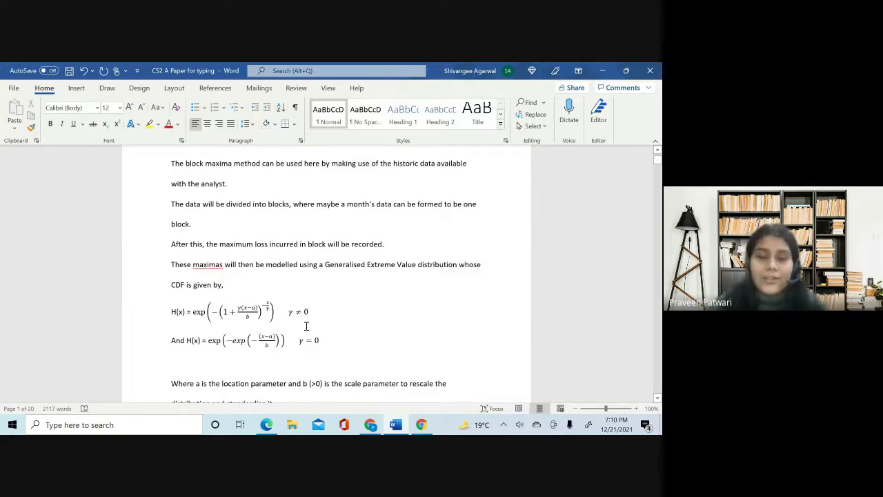
pyautogui.scroll(-6, 307, 326)
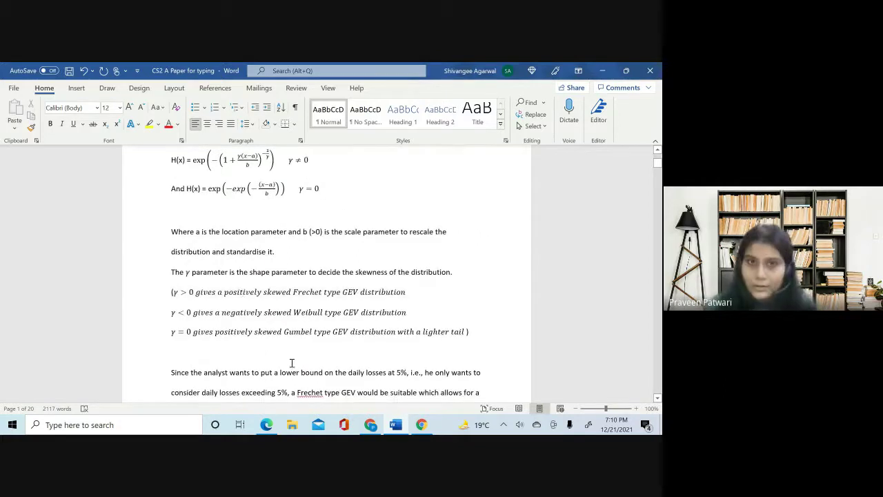
# Step: Review the rest of ANS 1, from the γ parameter cases through the lower bound paragraph to the reference line
pyautogui.scroll(-4, 290, 356)
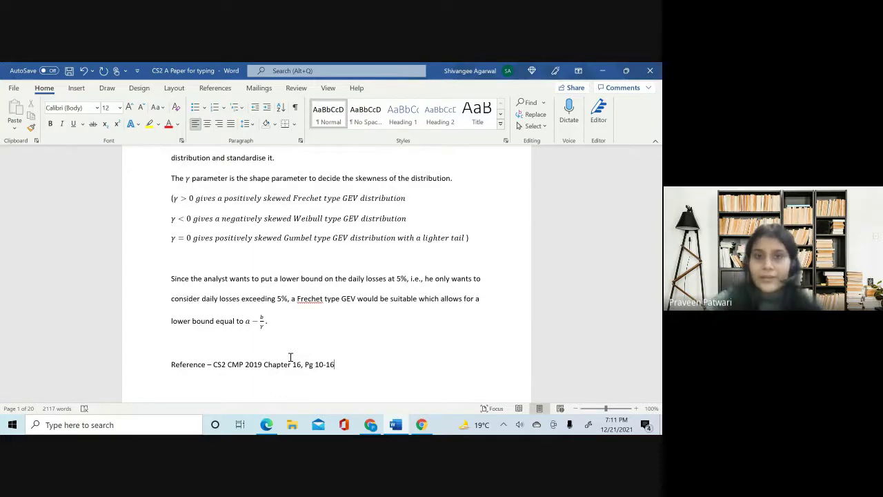
pyautogui.scroll(-2, 418, 375)
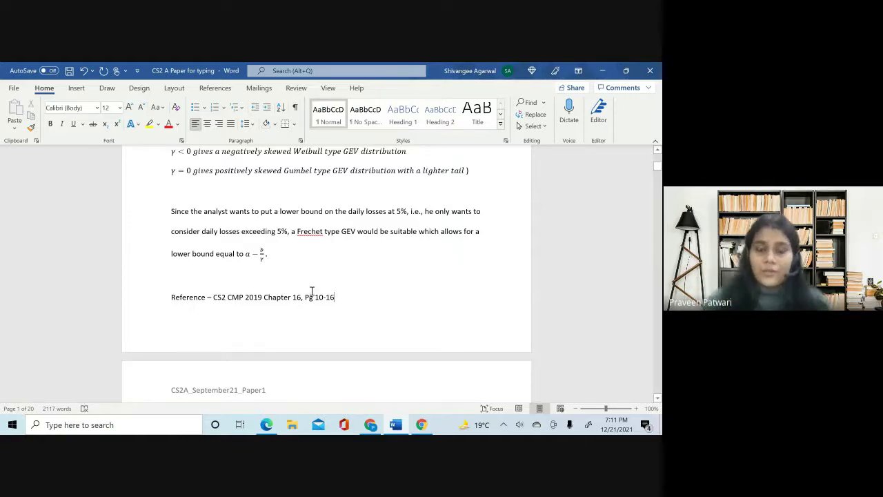
pyautogui.scroll(-3, 311, 292)
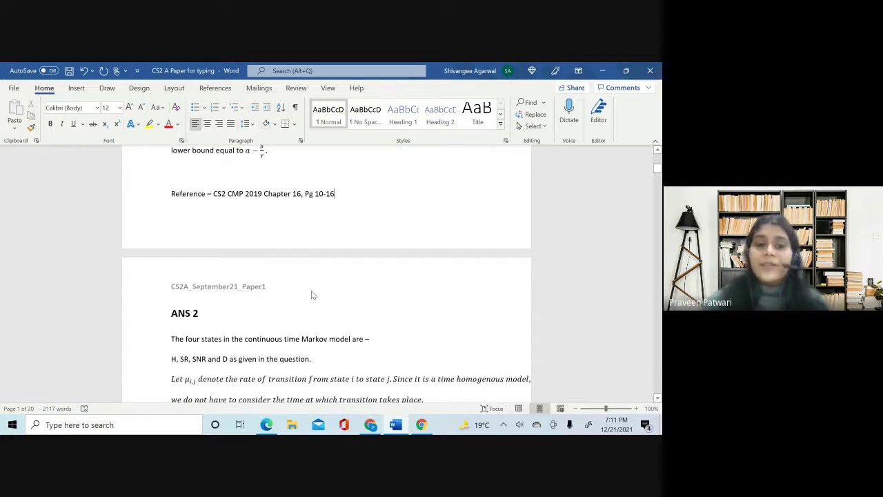
# Step: Examine the opening of ANS 2 with its notation definitions, highlighting the full likelihood function L and clearing the highlight
pyautogui.scroll(-1, 312, 295)
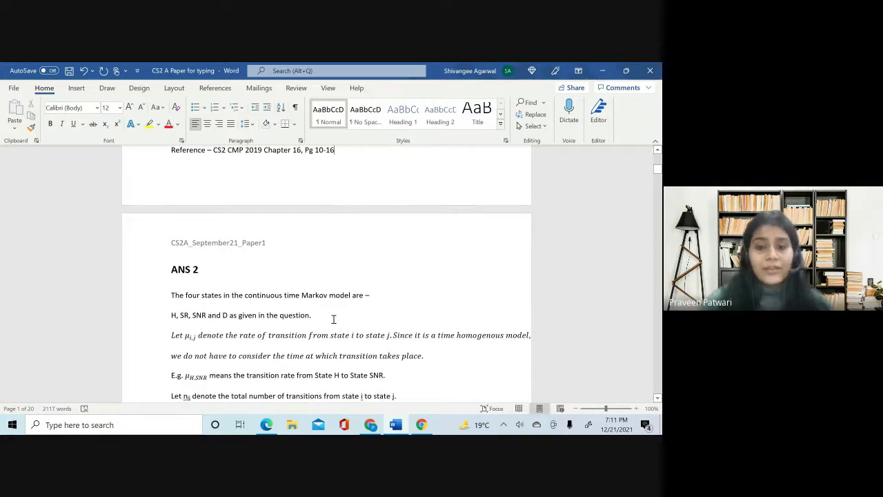
pyautogui.scroll(-3, 333, 319)
pyautogui.scroll(-3, 334, 318)
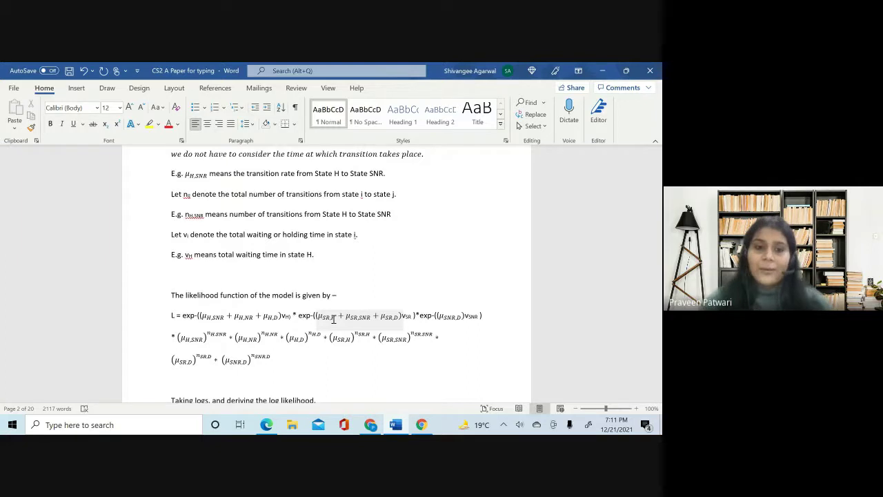
pyautogui.moveTo(290, 361); pyautogui.dragTo(164, 311)
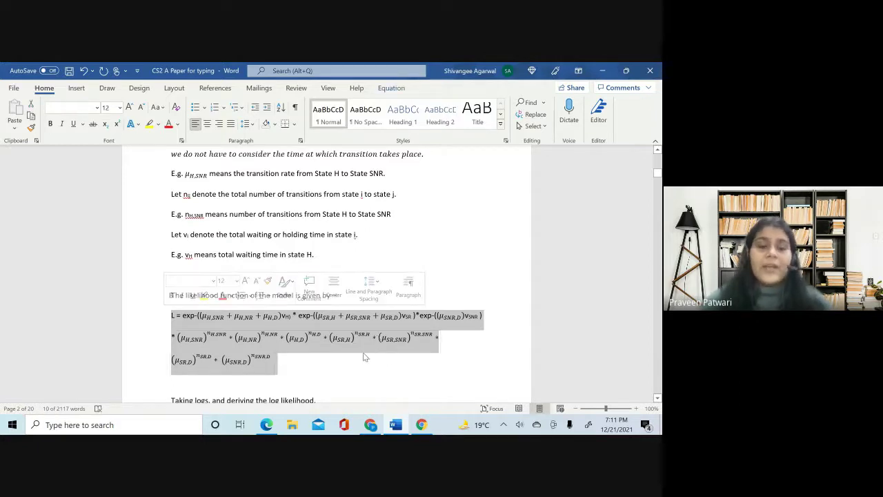
pyautogui.click(349, 372)
pyautogui.click(333, 368)
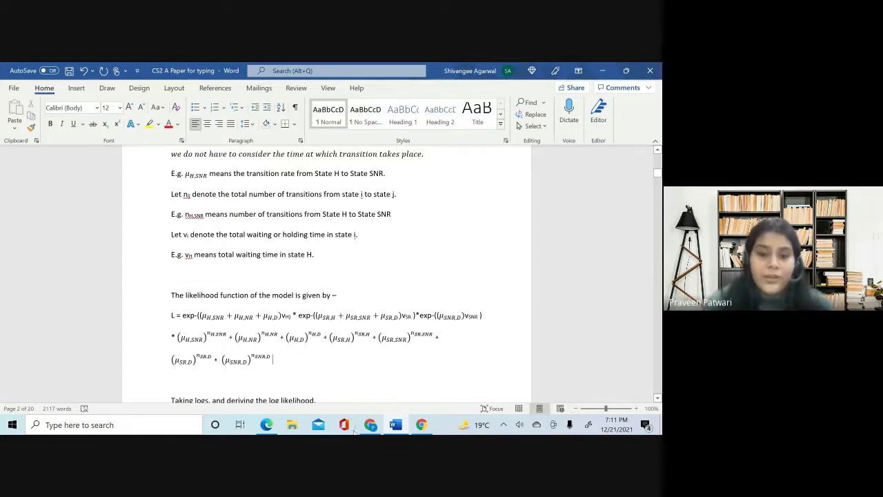
# Step: Switch to Edge and find question 2 in the CS2A_221_EXAM_Clean Proof PDF, highlighting the wording of part (i)
pyautogui.click(266, 424)
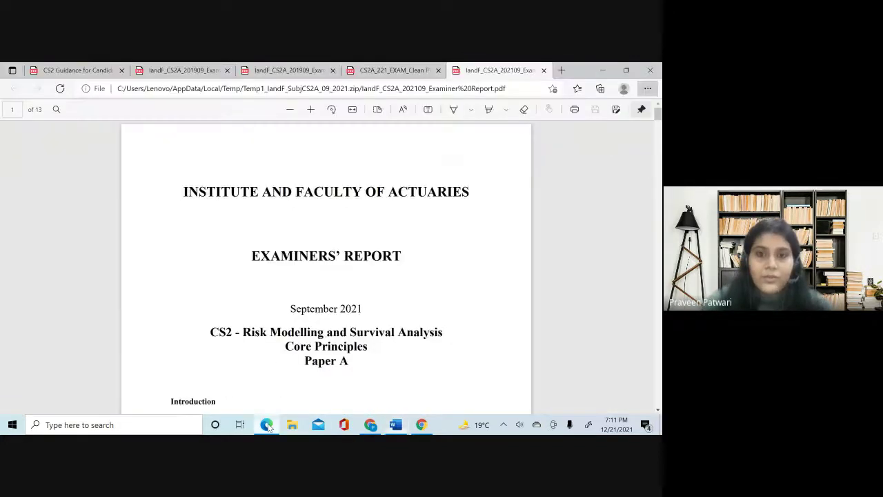
pyautogui.click(428, 68)
pyautogui.scroll(-5, 356, 275)
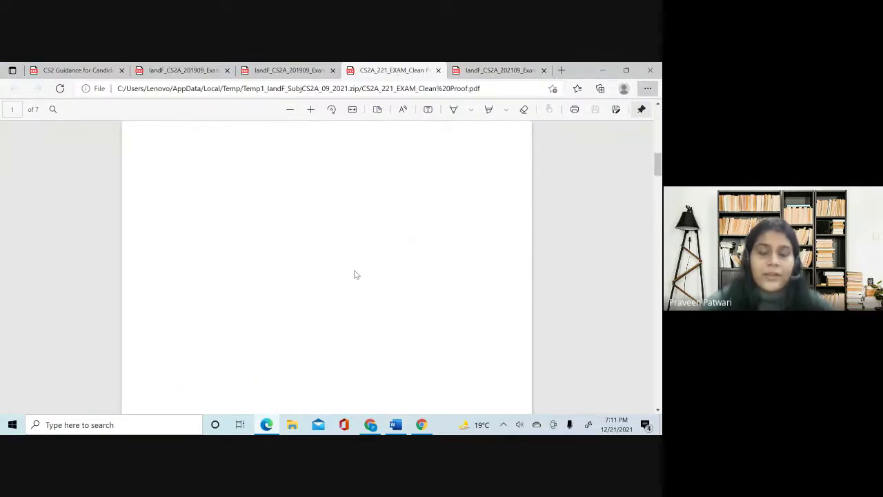
pyautogui.scroll(-5, 356, 275)
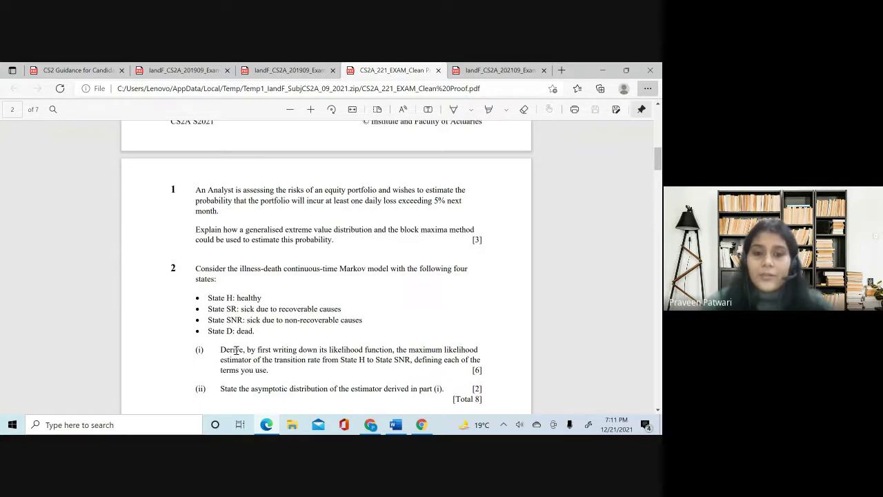
pyautogui.moveTo(236, 350); pyautogui.dragTo(279, 370)
pyautogui.click(298, 377)
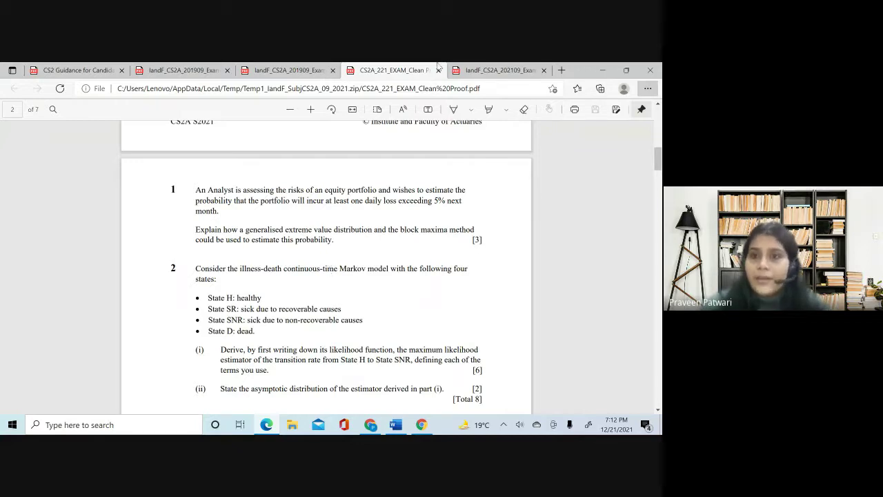
# Step: Examine the Q2 solution in the IandF_CS2A_202109 Examiner Report, covering the likelihood function, its derivation and part (ii)
pyautogui.click(468, 70)
pyautogui.scroll(-10, 288, 327)
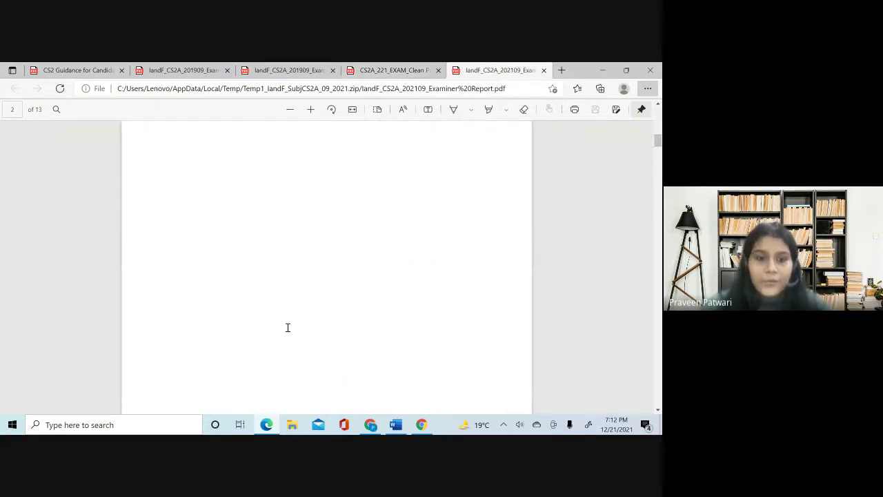
pyautogui.scroll(-5, 288, 327)
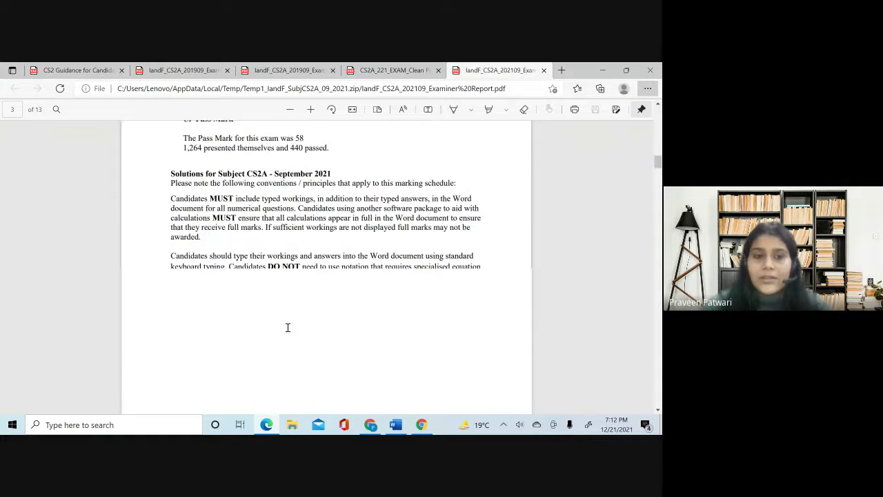
pyautogui.scroll(-5, 288, 327)
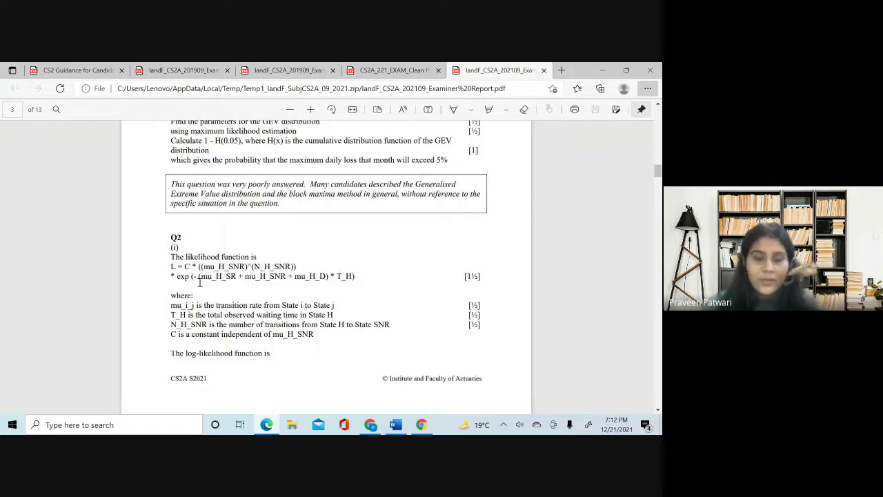
pyautogui.scroll(-5, 304, 323)
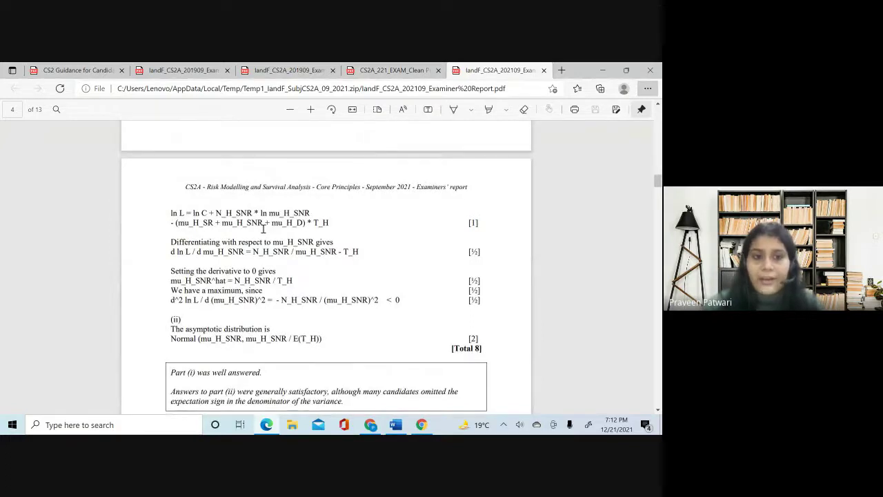
pyautogui.scroll(6, 263, 229)
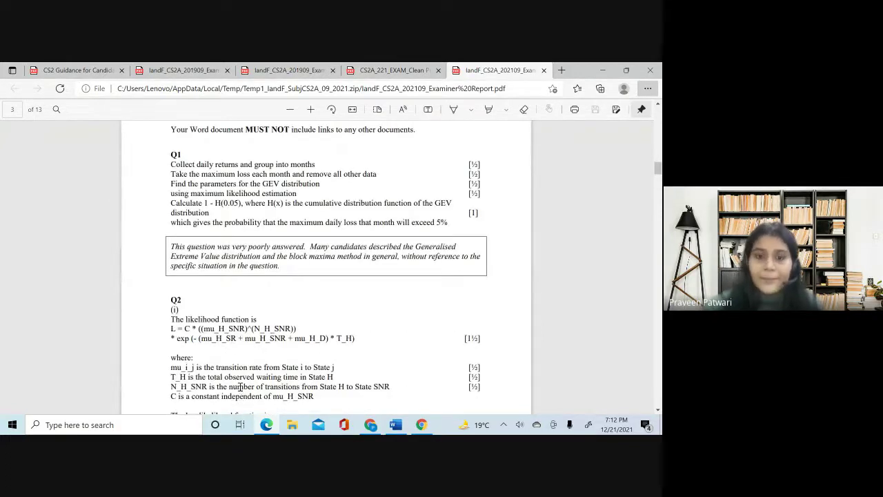
pyautogui.scroll(-2, 240, 386)
# Step: Switch back to the CS2 A Paper in Word and review ANS 2 from the likelihood function through the log likelihood to the estimator
pyautogui.click(395, 424)
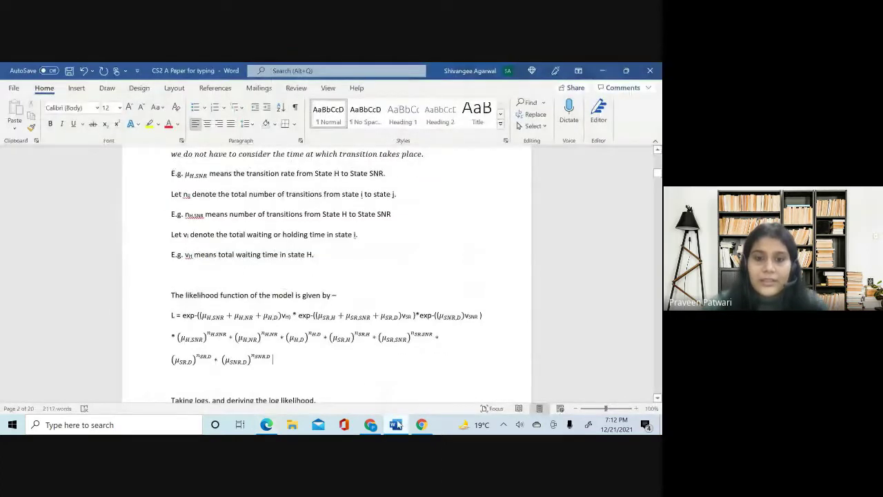
pyautogui.click(227, 333)
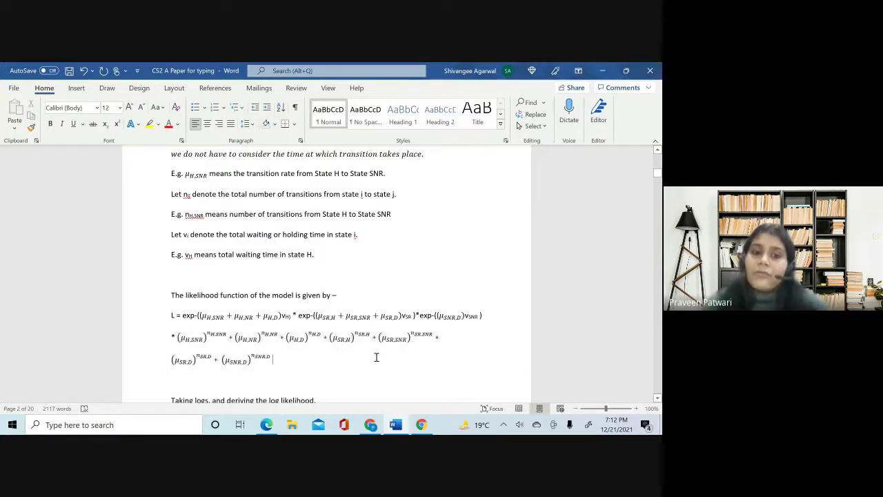
pyautogui.scroll(-1, 376, 357)
pyautogui.scroll(-3, 377, 357)
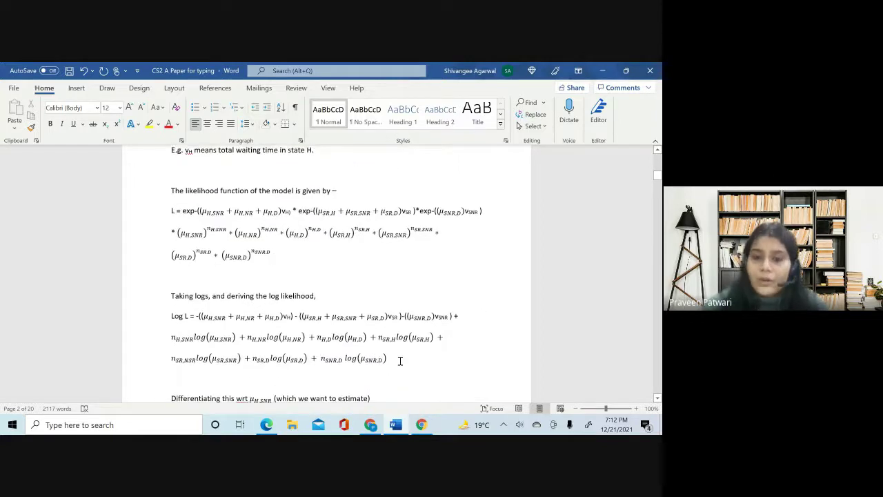
pyautogui.scroll(-10, 400, 362)
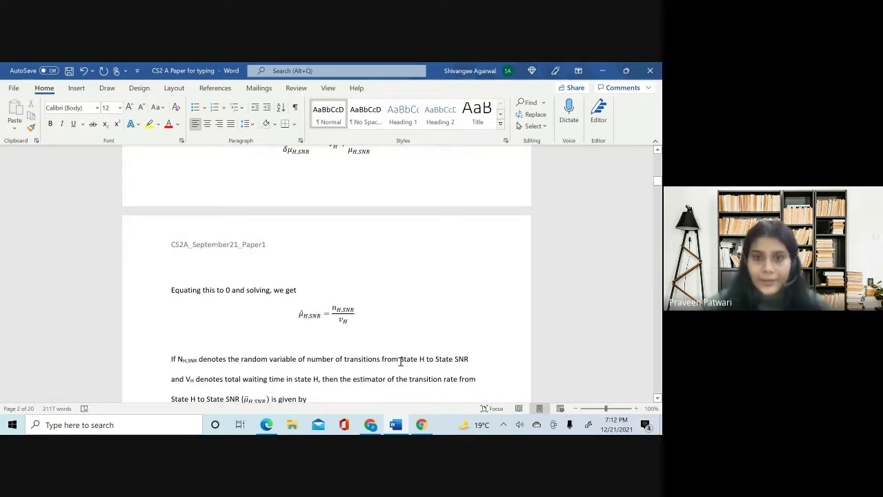
pyautogui.scroll(10, 400, 362)
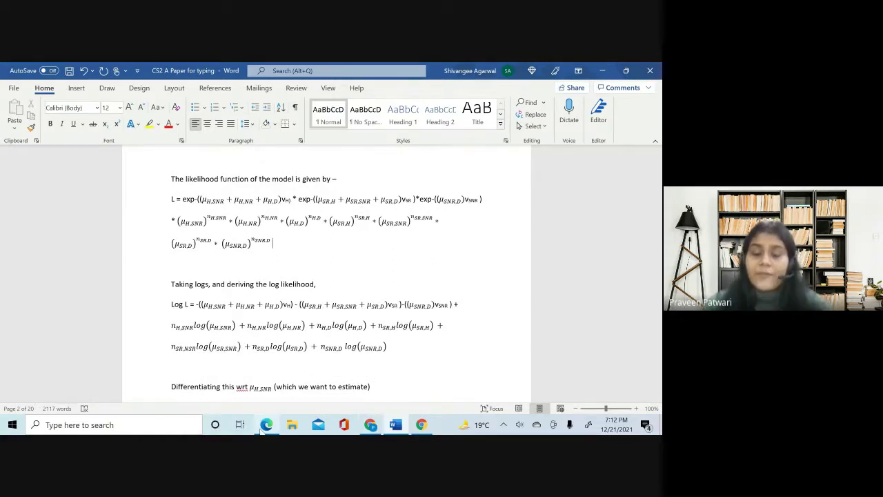
# Step: Compare the likelihood function in the Edge examiners' report with the one in Word's ANS 2, highlighting each formula
pyautogui.moveTo(261, 429)
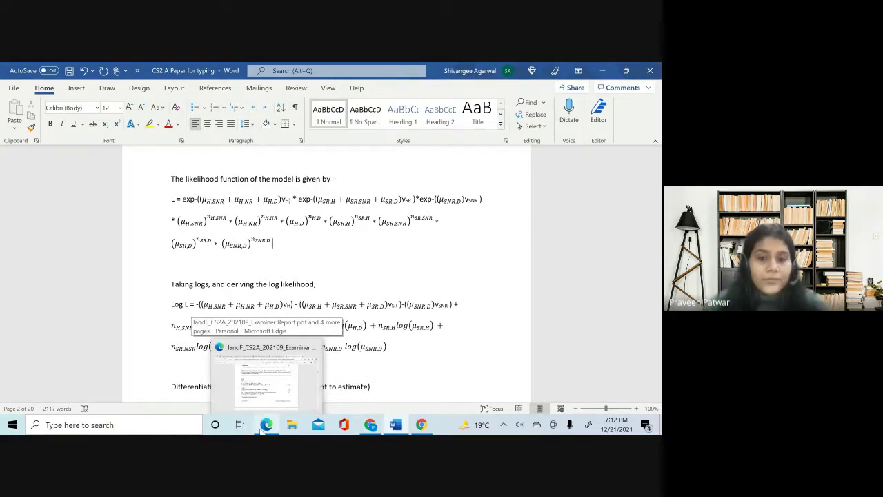
pyautogui.click(260, 429)
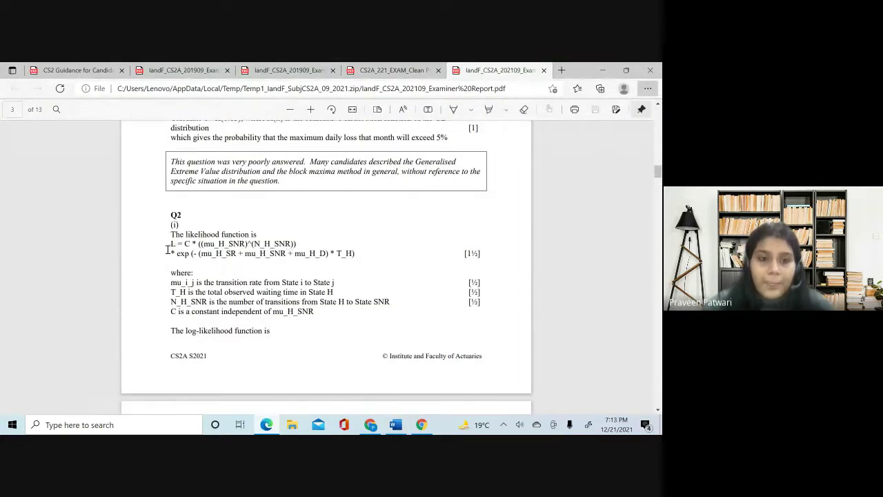
pyautogui.moveTo(172, 243); pyautogui.dragTo(356, 254)
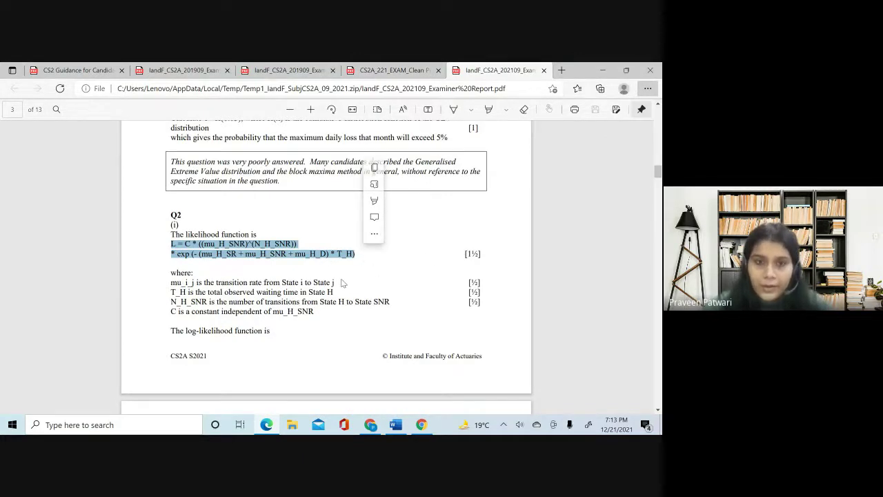
pyautogui.click(396, 424)
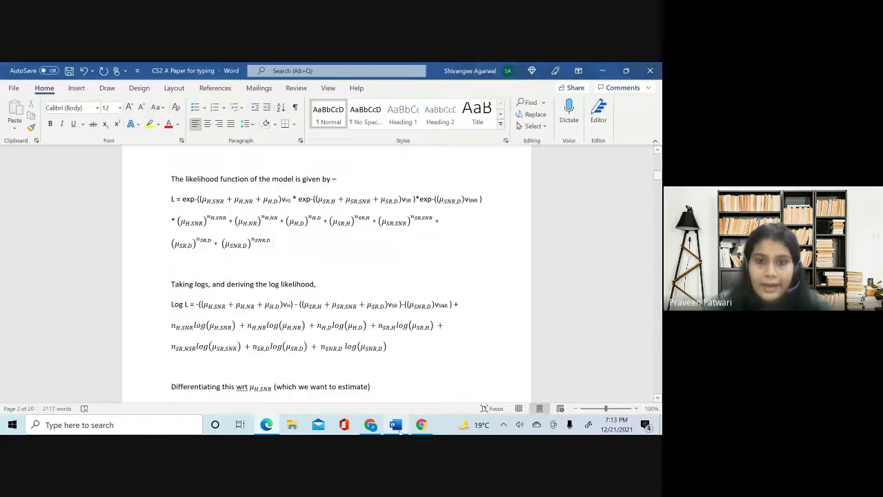
pyautogui.moveTo(305, 247); pyautogui.dragTo(177, 200)
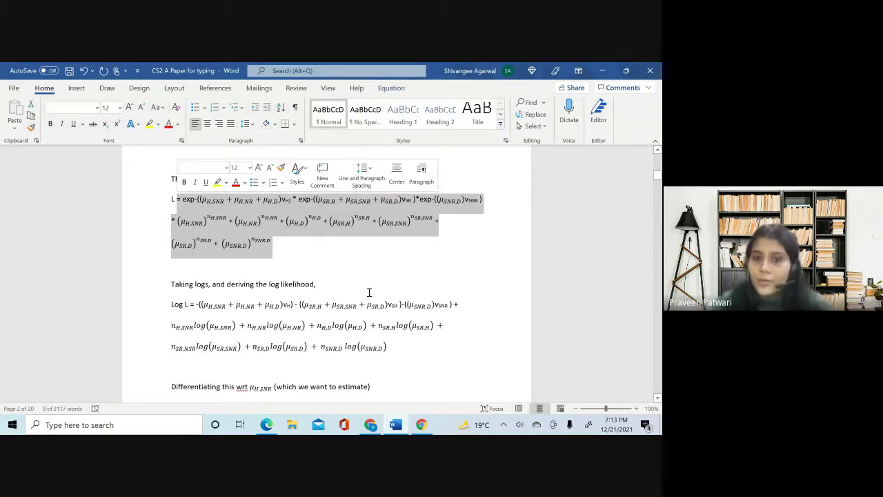
pyautogui.click(369, 293)
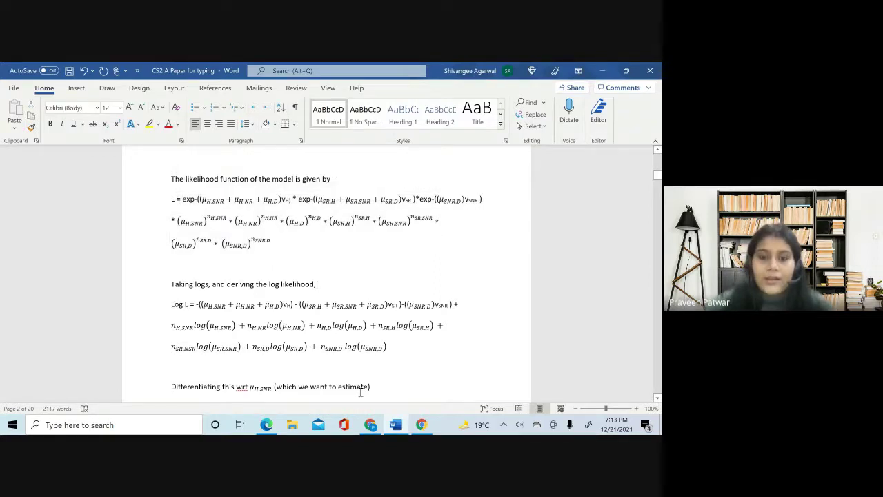
# Step: Check the Google Meet call in Chrome, return to the Word document and dismiss the presenting notification
pyautogui.click(376, 429)
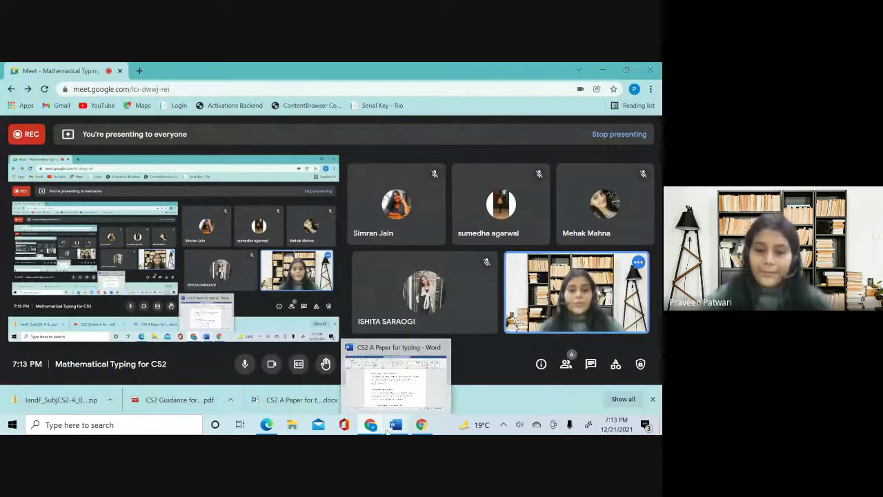
pyautogui.click(390, 427)
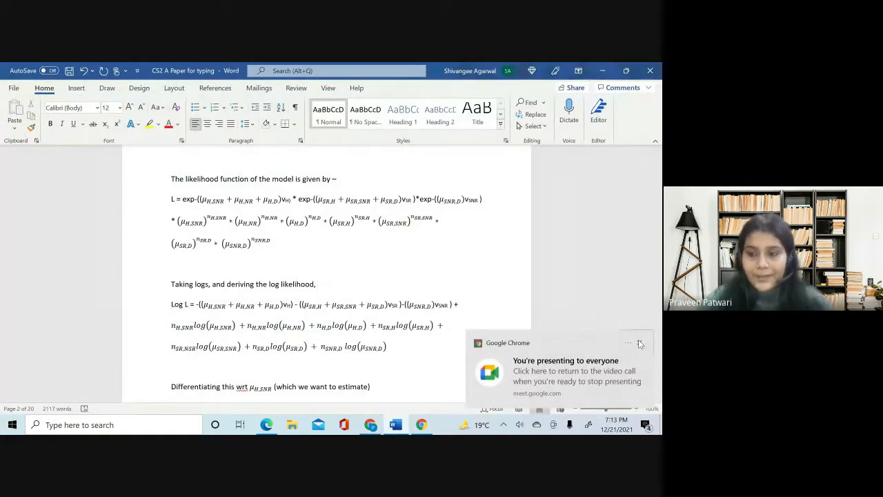
pyautogui.click(641, 343)
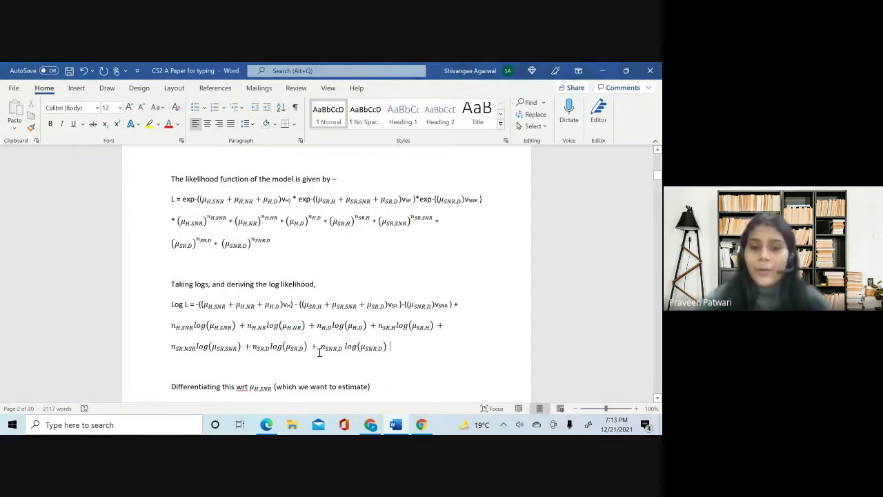
# Step: Switch to the examiners' report in Edge and examine how Q2's log-likelihood and derivatives are typed in plain keyboard notation
pyautogui.click(269, 426)
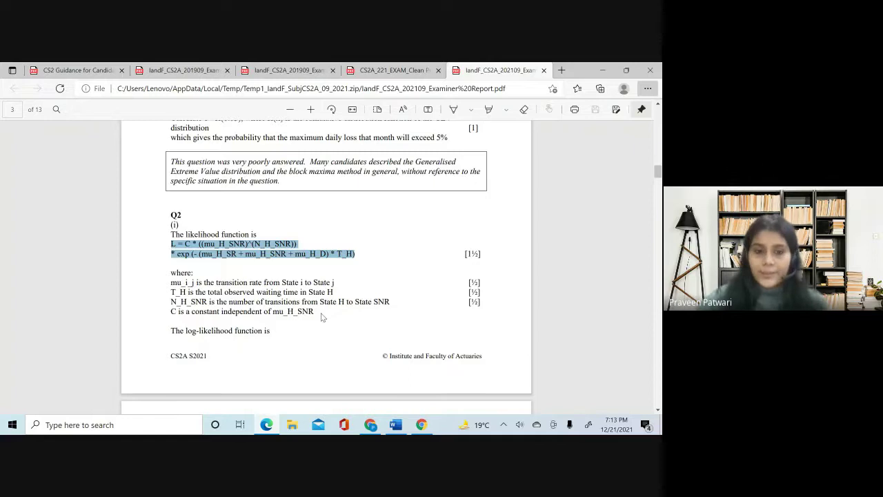
pyautogui.scroll(-10, 321, 317)
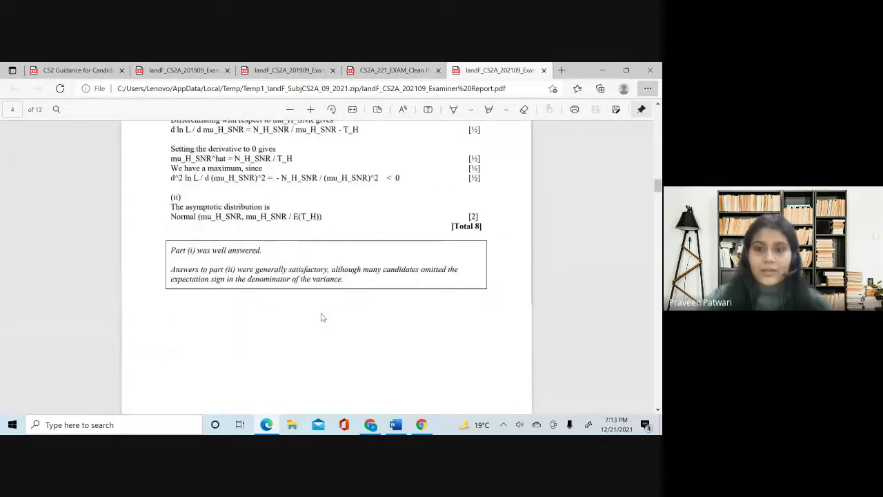
pyautogui.scroll(5, 320, 317)
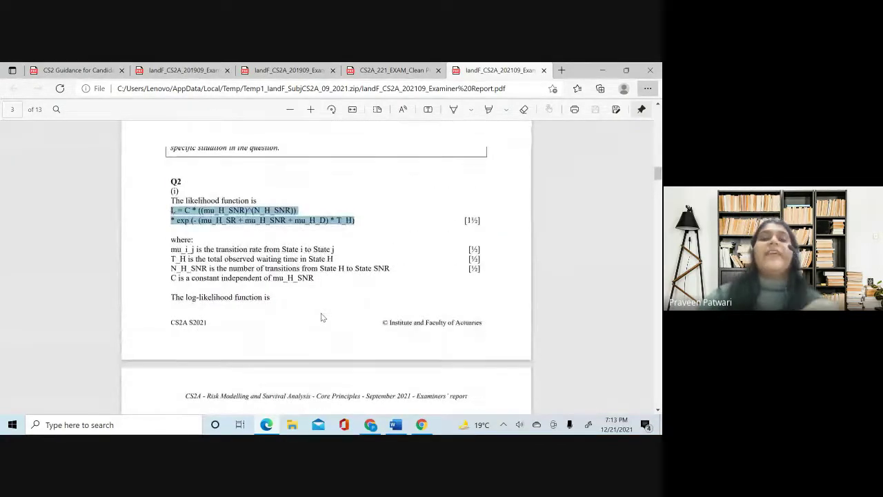
pyautogui.scroll(1, 321, 317)
pyautogui.scroll(-3, 321, 318)
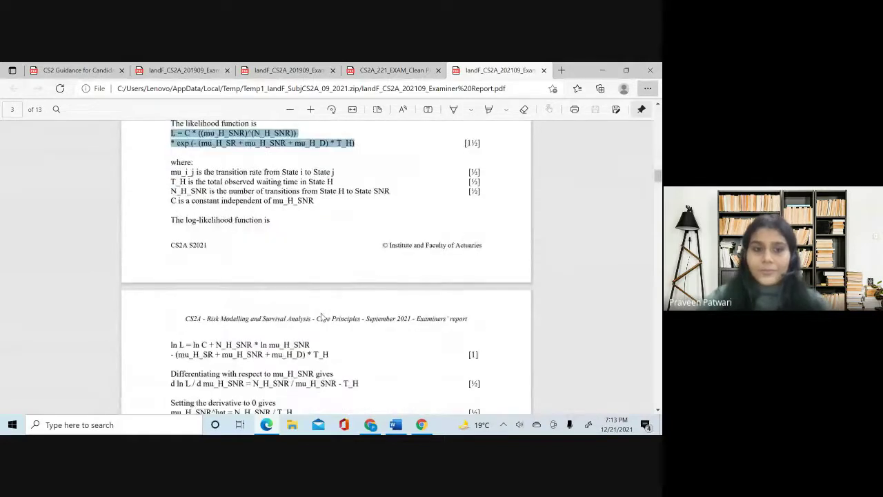
pyautogui.scroll(-2, 233, 364)
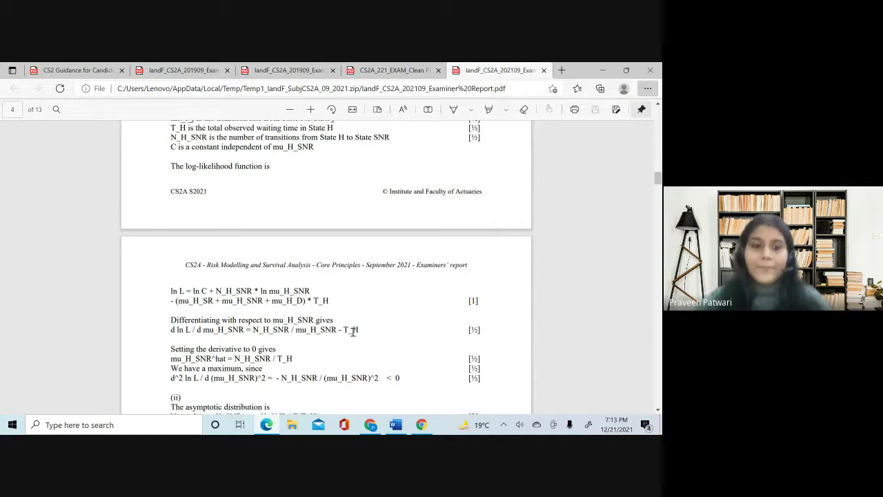
# Step: Compare the end of Q2 in the examiners' report with Word's ANS 2 derivative, estimator and asymptotic distribution, continuing to ANS 3
pyautogui.scroll(-3, 353, 332)
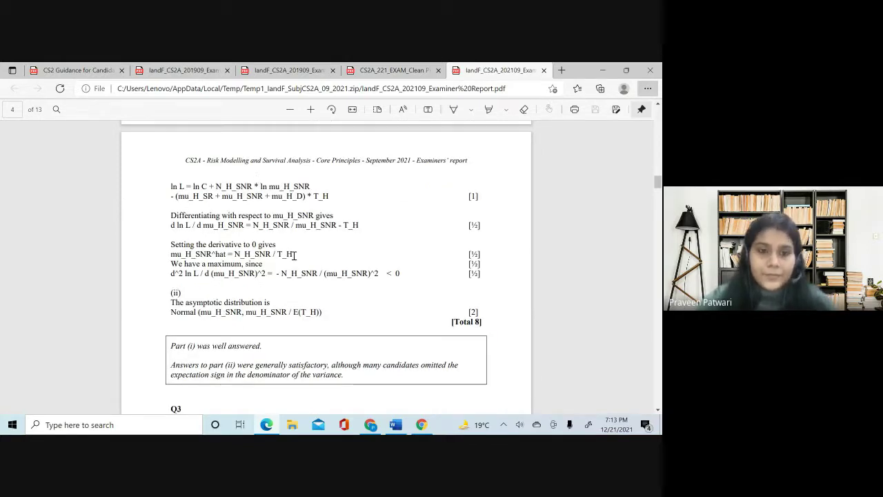
pyautogui.scroll(5, 380, 290)
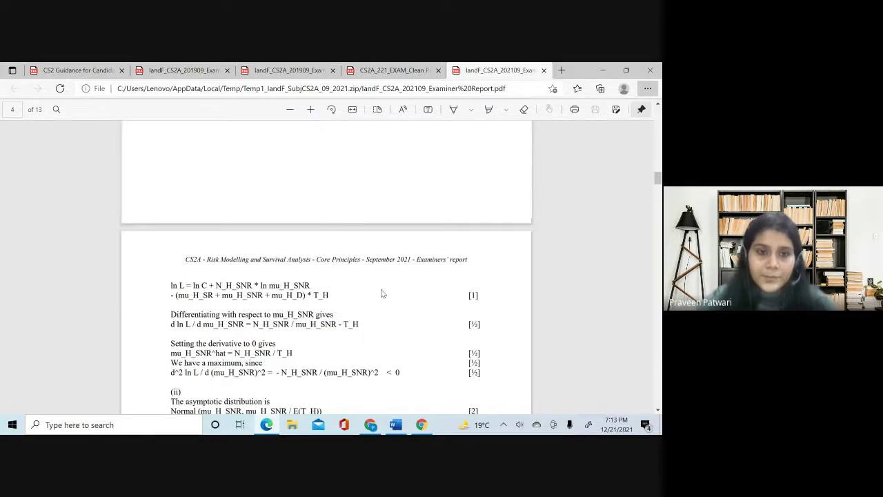
pyautogui.click(395, 425)
pyautogui.scroll(-5, 293, 324)
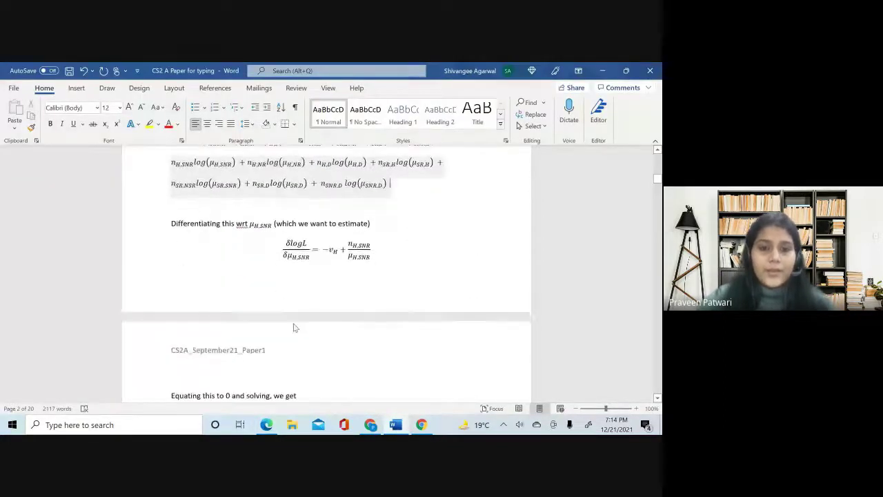
pyautogui.scroll(-6, 294, 324)
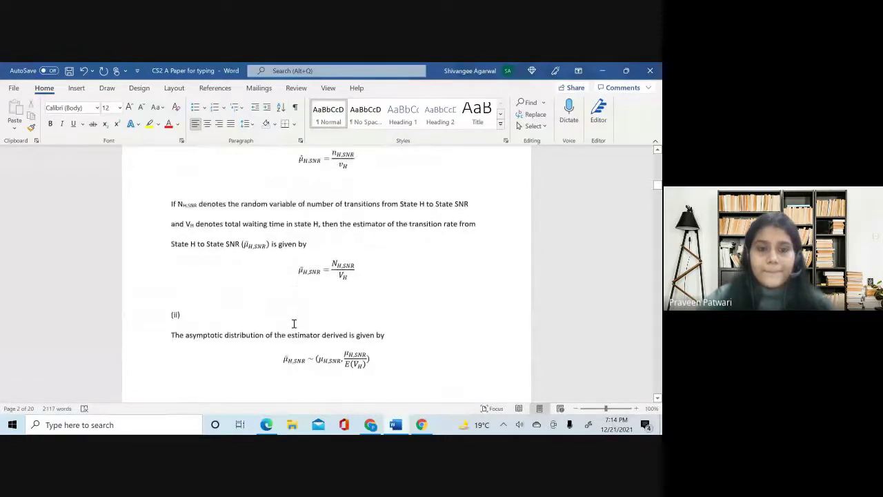
pyautogui.scroll(-8, 293, 323)
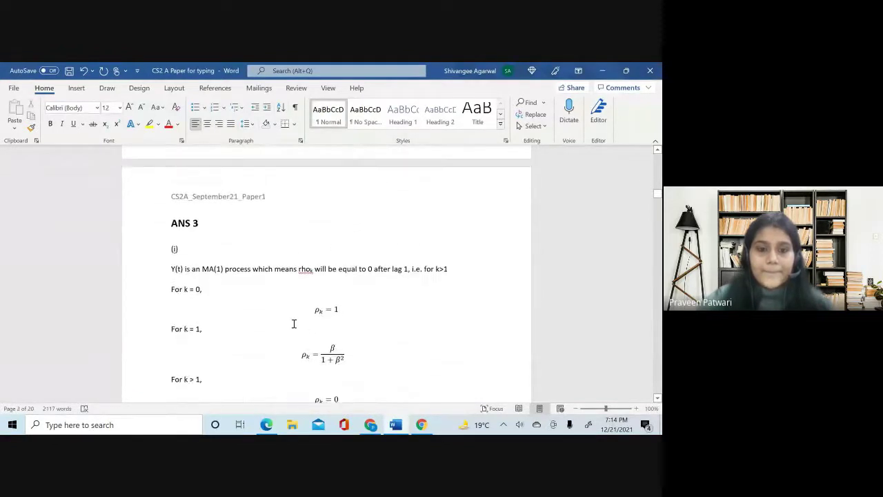
pyautogui.scroll(-15, 293, 324)
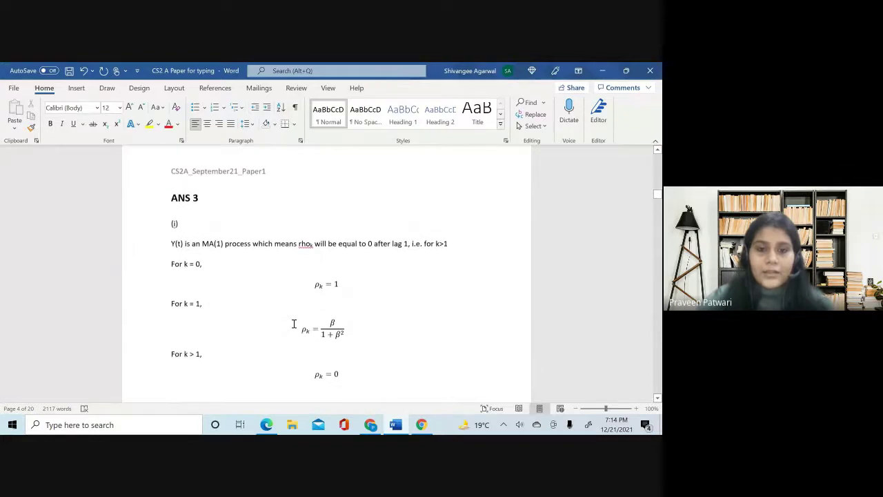
# Step: Switch to the examiners' report in Edge and highlight the "Golden Book" reference in Q3 (ii)'s alternative solution
pyautogui.click(266, 424)
pyautogui.scroll(-10, 310, 331)
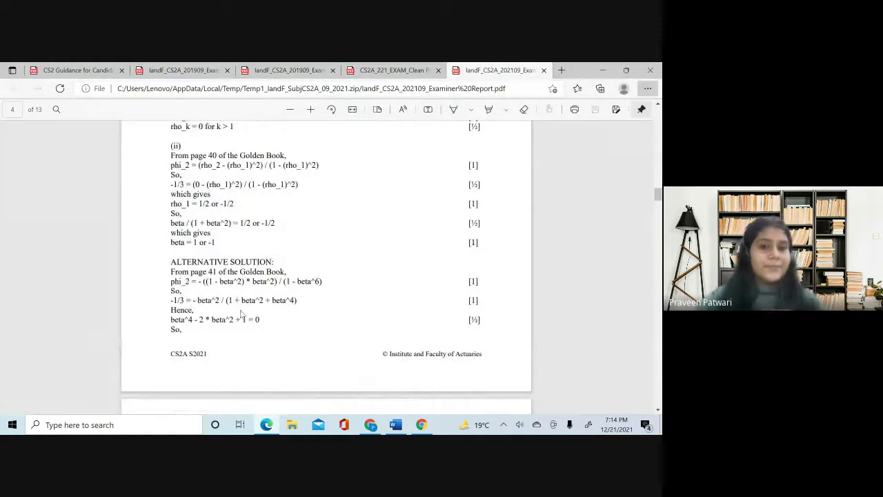
pyautogui.scroll(-2, 292, 266)
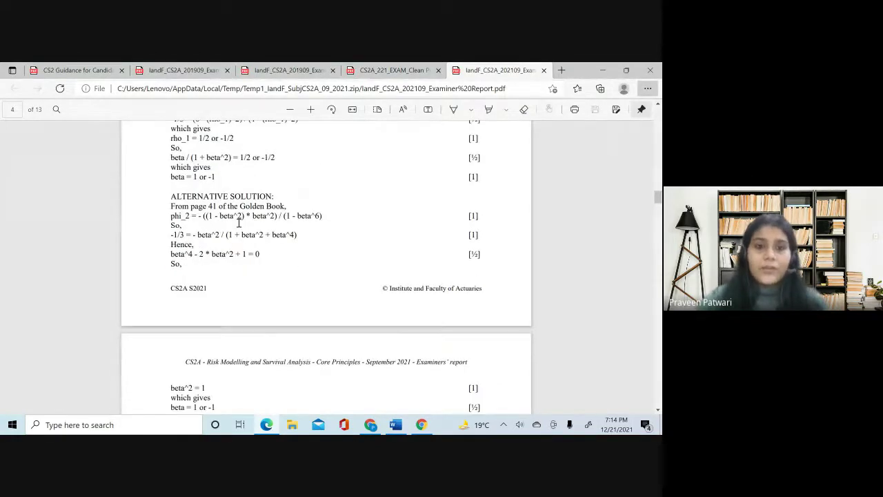
pyautogui.moveTo(241, 205); pyautogui.dragTo(289, 205)
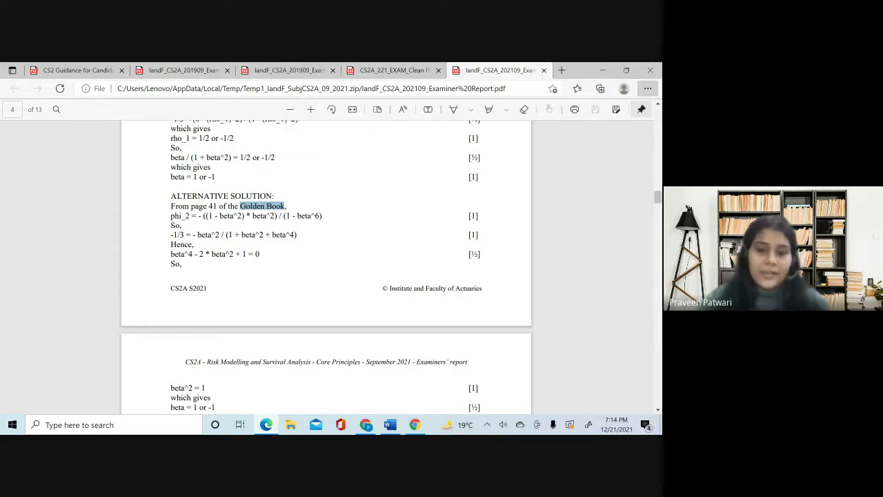
# Step: Switch to Word, search the paper for "formulae" and "tables", and highlight the "From Pg 161 of Tables" reference in ANS 6
pyautogui.click(391, 426)
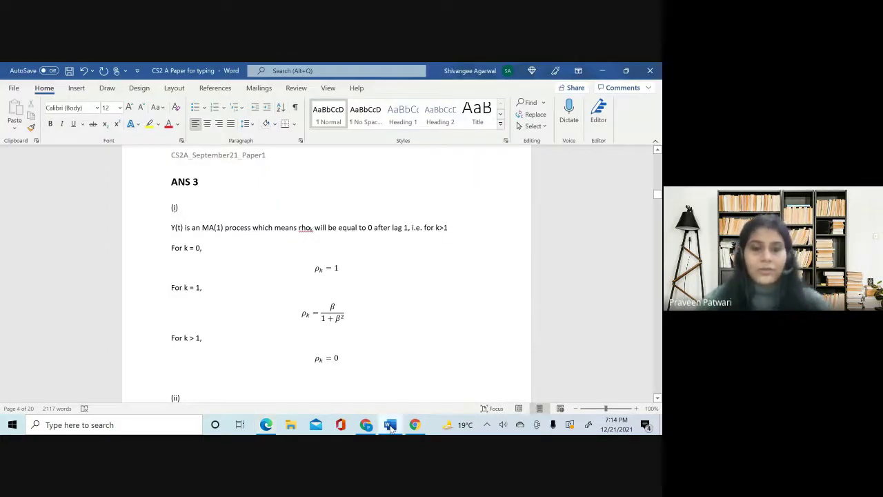
pyautogui.hotkey('ctrl', 'f')
pyautogui.write('formulae')
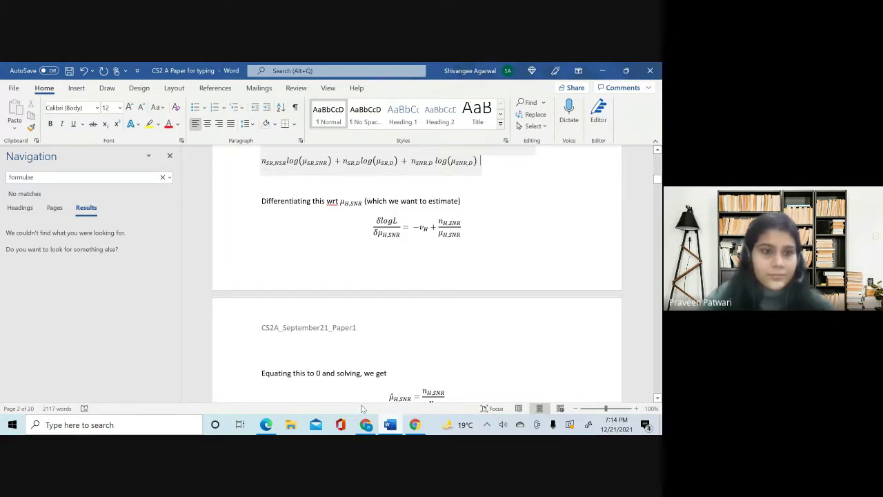
pyautogui.press('BackSpace')
pyautogui.press('BackSpace')
pyautogui.press('BackSpace')
pyautogui.press('BackSpace')
pyautogui.press('BackSpace')
pyautogui.press('BackSpace')
pyautogui.press('BackSpace')
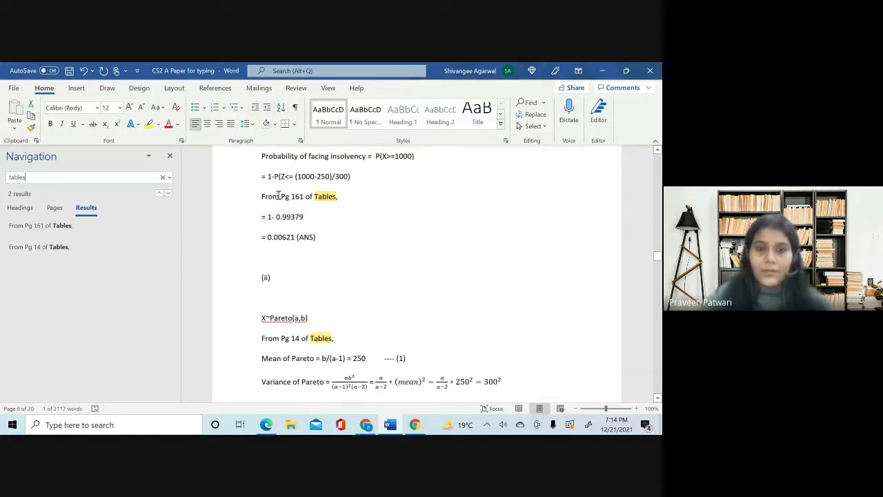
pyautogui.moveTo(262, 197); pyautogui.dragTo(336, 192)
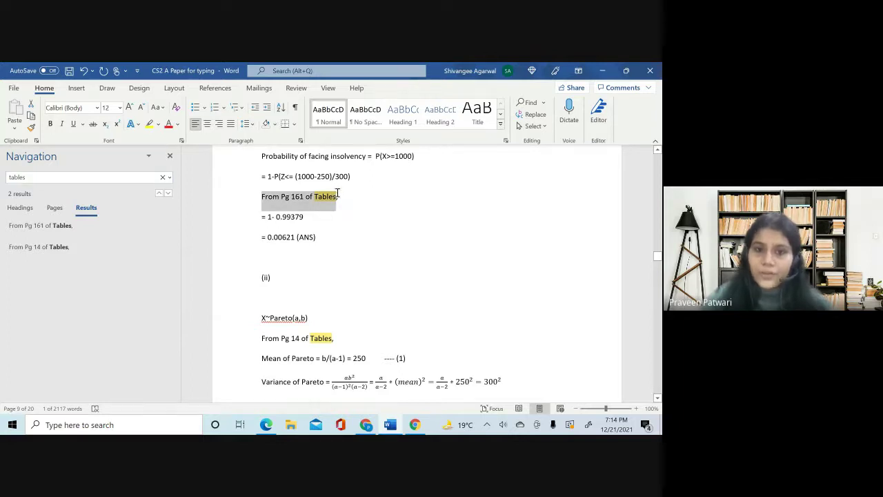
# Step: Add the note "(from Pg 161 of Formulae and Tables)" after the 0.00621 answer in ANS 6 (i), followed by a new line
pyautogui.click(413, 235)
pyautogui.write('(')
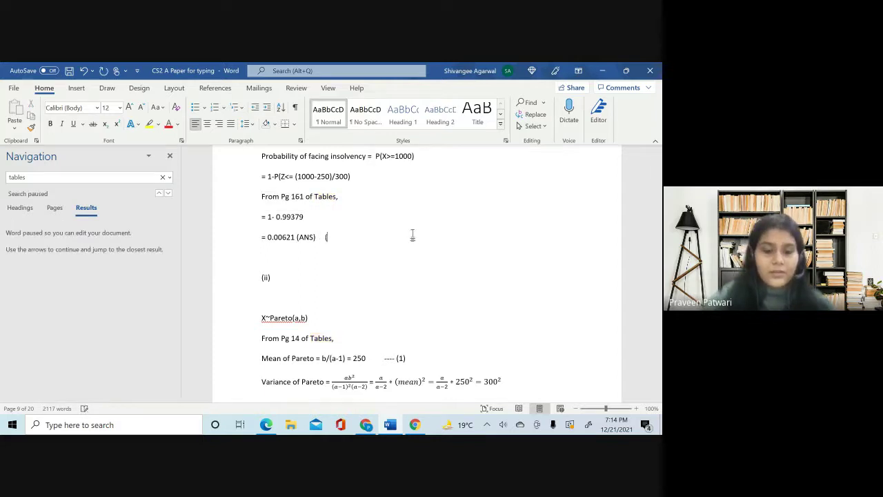
pyautogui.write('from Pg')
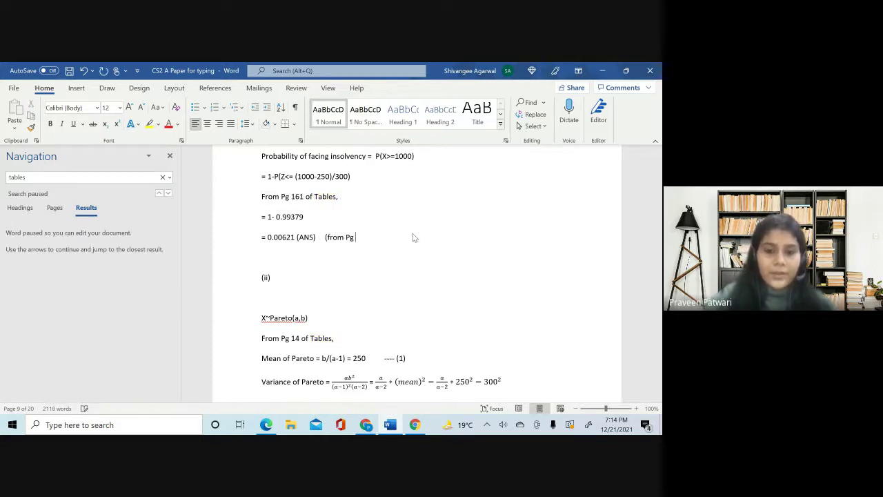
pyautogui.click(365, 425)
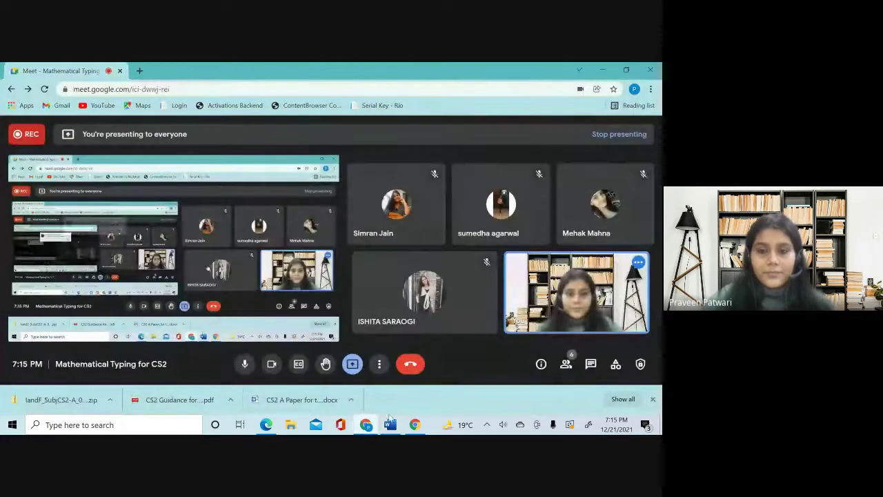
pyautogui.hotkey('alt', 'Tab')
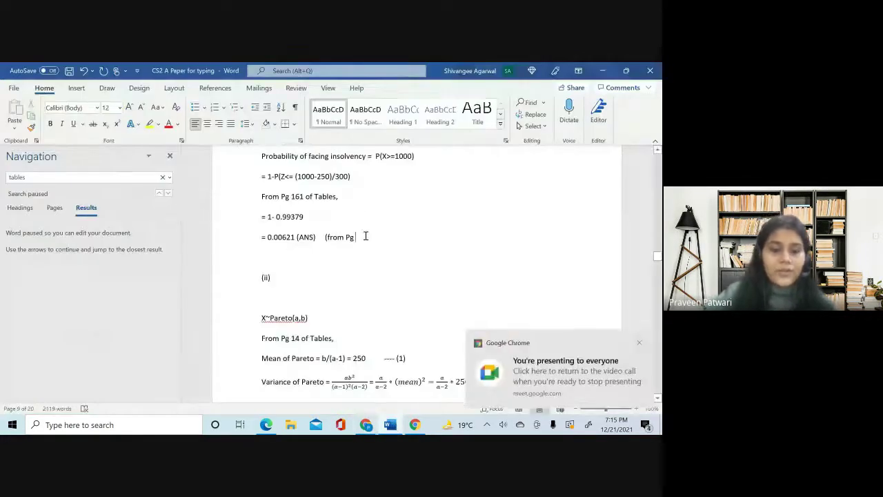
pyautogui.write('161 of ')
pyautogui.write('Formula')
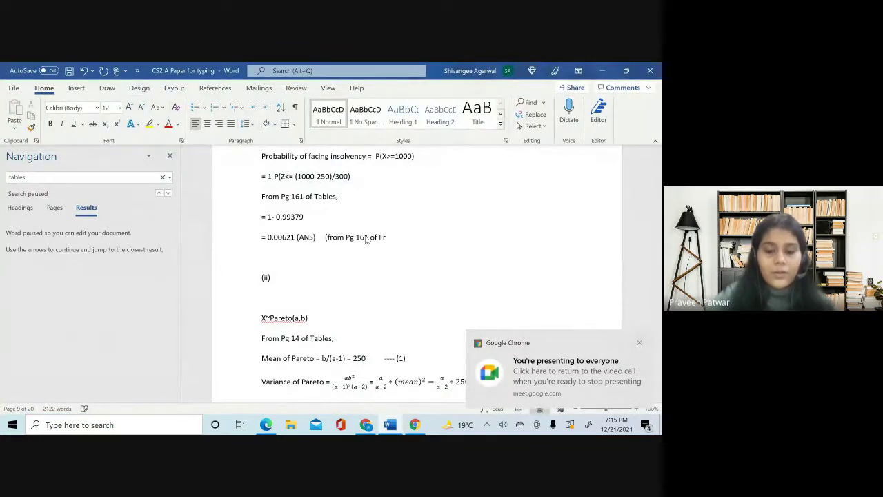
pyautogui.write('e and Tabls')
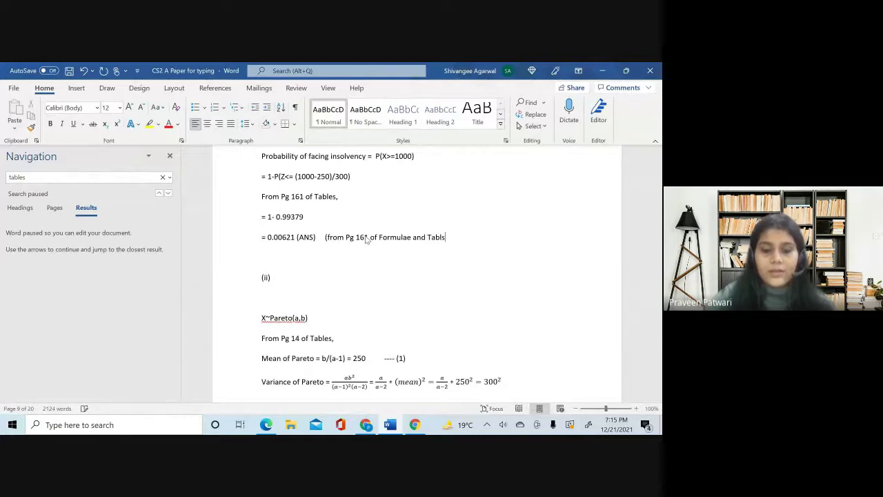
pyautogui.press('BackSpace')
pyautogui.write('es)')
pyautogui.press('Return')
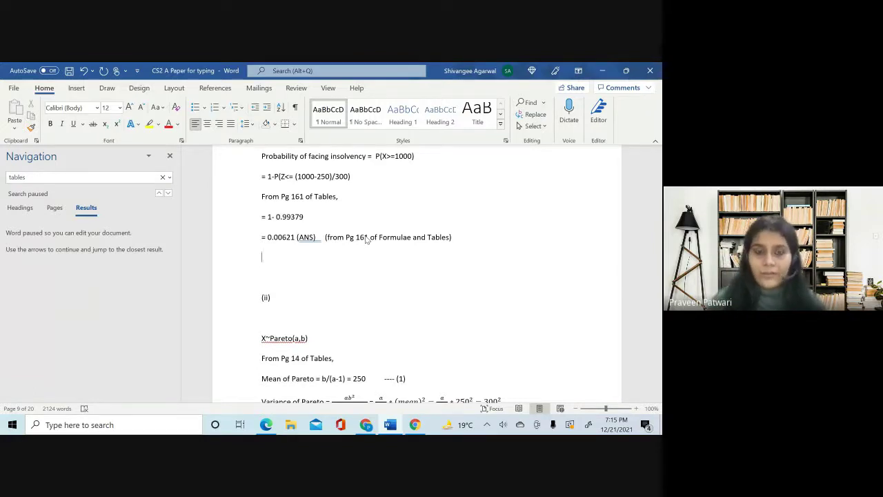
# Step: Highlight the page 14 Tables reference and the Pareto mean in ANS 6 (ii), and close the document search
pyautogui.scroll(-2, 414, 341)
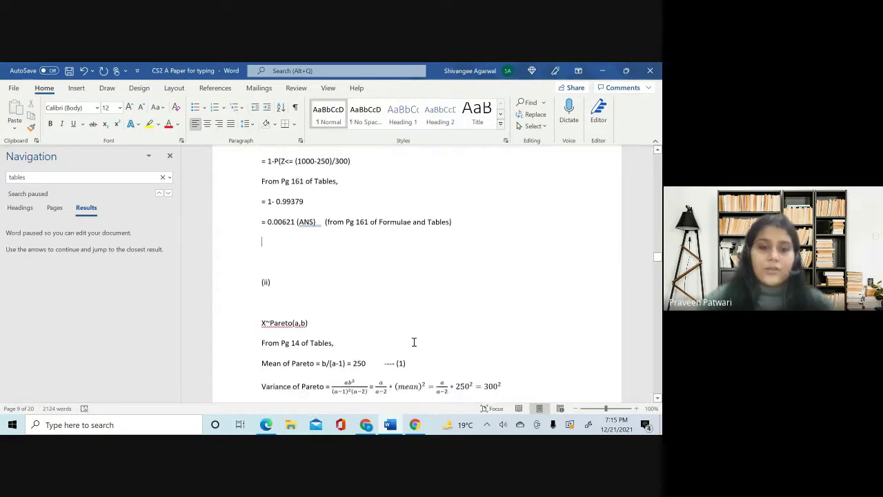
pyautogui.moveTo(261, 311); pyautogui.dragTo(414, 332)
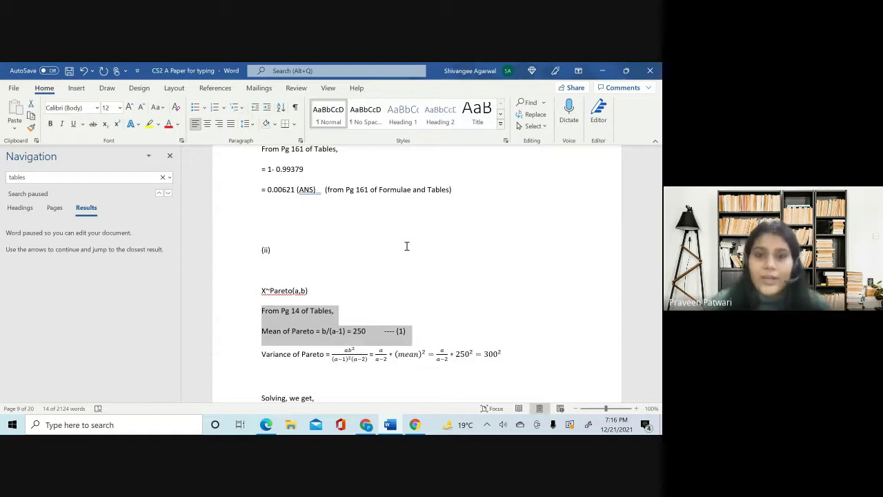
pyautogui.click(481, 191)
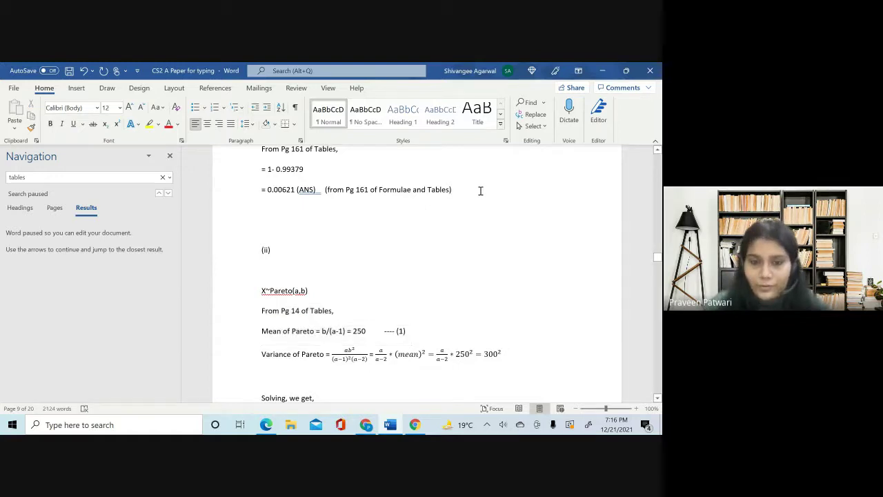
pyautogui.click(160, 178)
pyautogui.click(170, 155)
# Step: Switch to the examiners' report in Edge, highlight Q3 (ii)'s page 40 solution and examine the alternative solution through part (iii)
pyautogui.scroll(5, 421, 251)
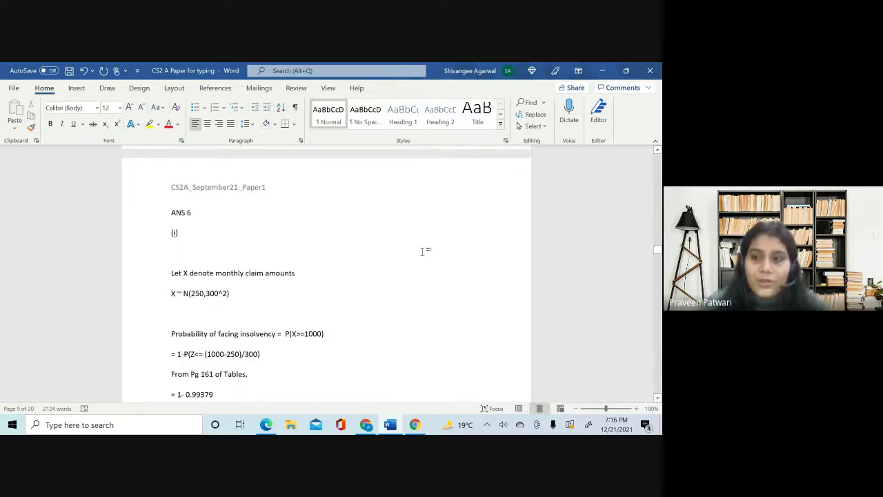
pyautogui.scroll(20, 422, 251)
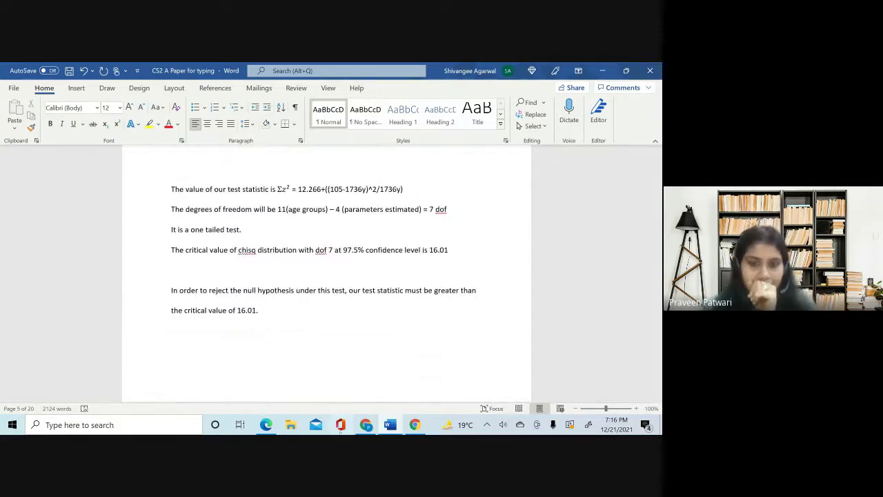
pyautogui.click(266, 425)
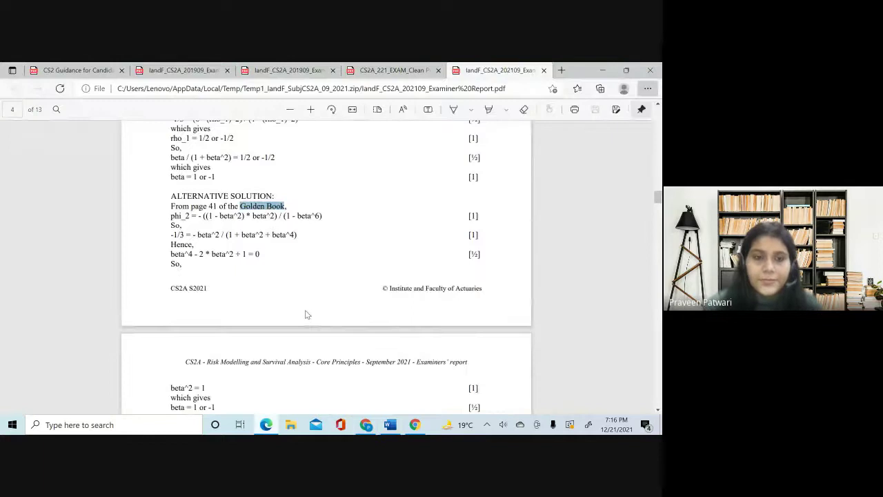
pyautogui.scroll(-2, 310, 309)
pyautogui.scroll(3, 314, 304)
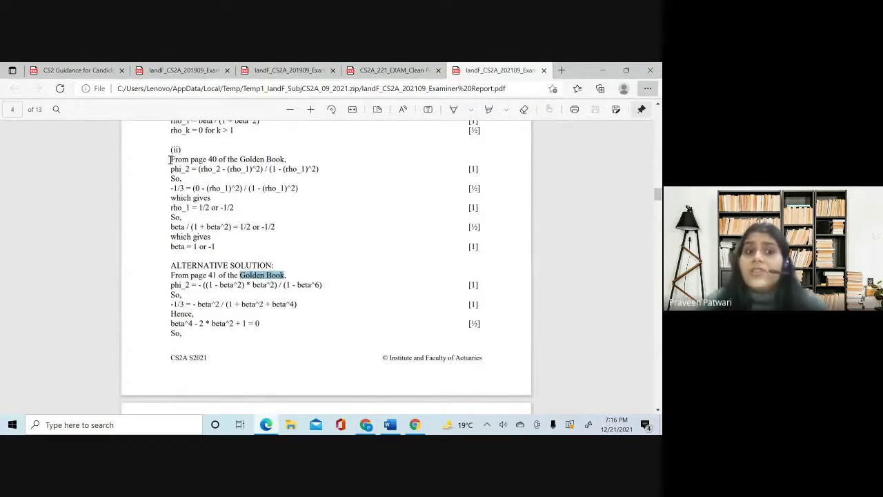
pyautogui.moveTo(171, 157); pyautogui.dragTo(221, 255)
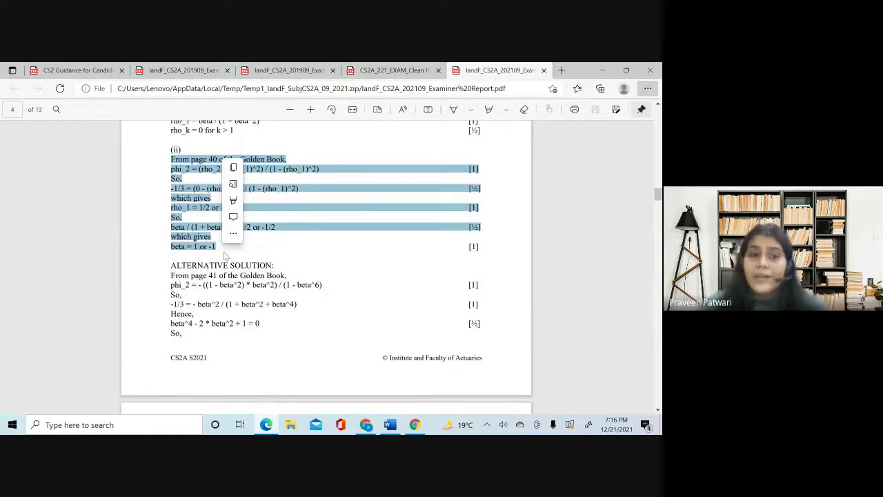
pyautogui.click(269, 282)
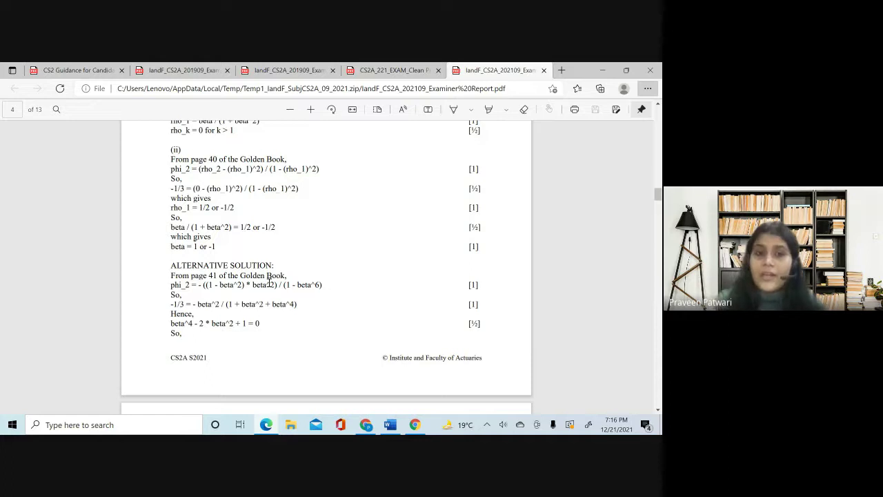
pyautogui.scroll(-5, 269, 281)
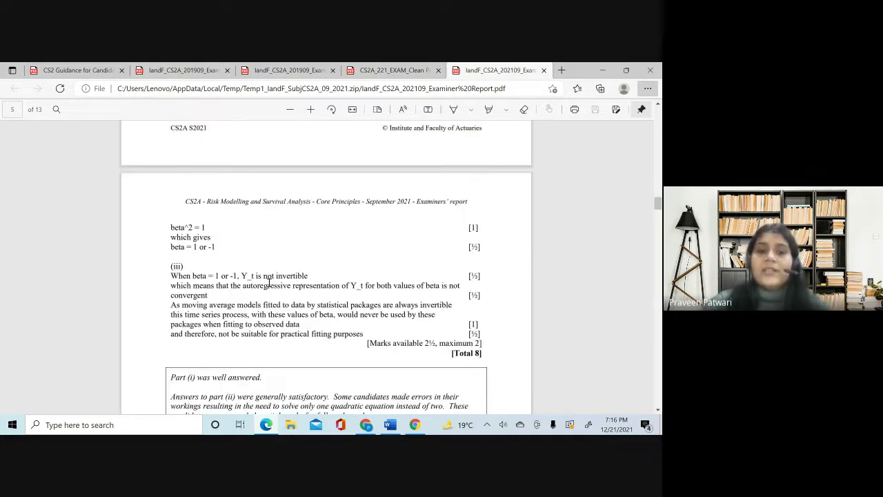
pyautogui.scroll(5, 269, 281)
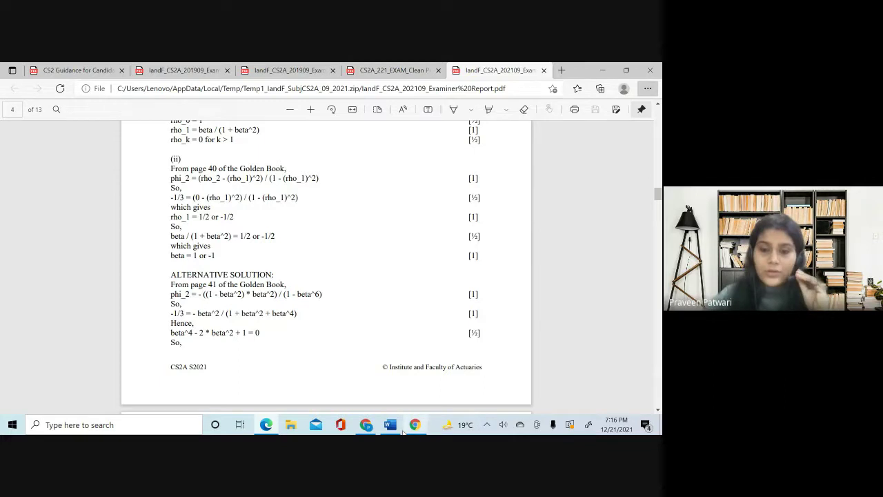
# Step: Highlight Q3 (ii)'s working from the phi_2 formula down to the beta equation, and read on to part (iii)
pyautogui.moveTo(397, 430)
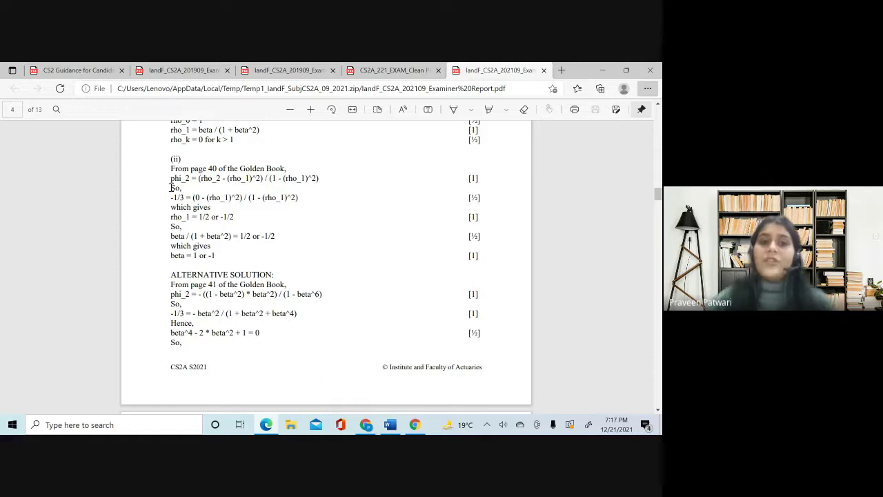
pyautogui.moveTo(170, 178); pyautogui.dragTo(232, 258)
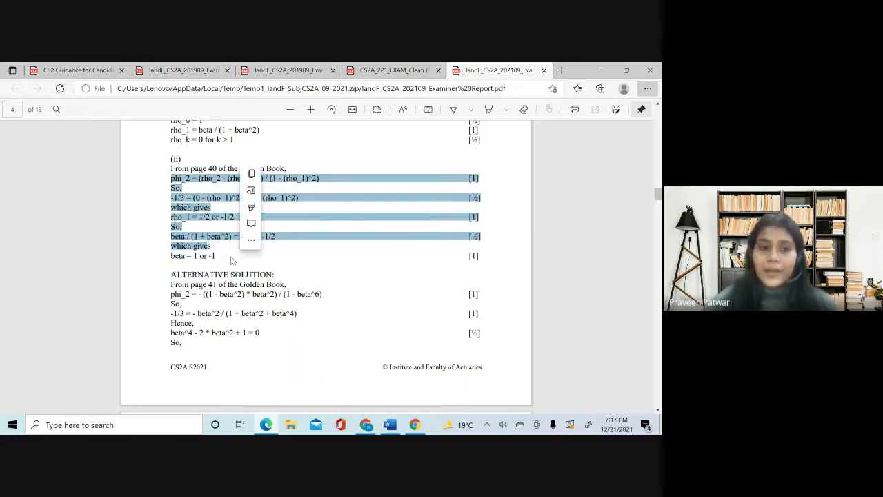
pyautogui.moveTo(227, 198); pyautogui.dragTo(258, 179)
pyautogui.click(258, 178)
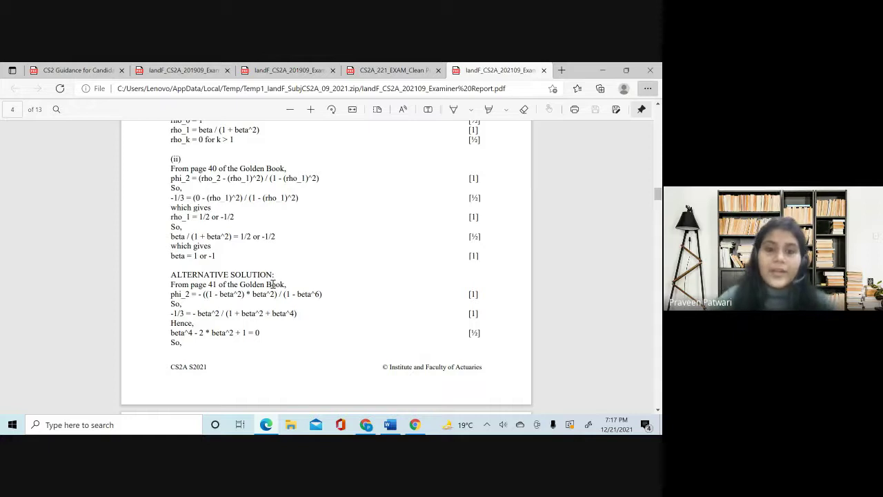
pyautogui.scroll(-2, 282, 280)
pyautogui.scroll(-1, 282, 280)
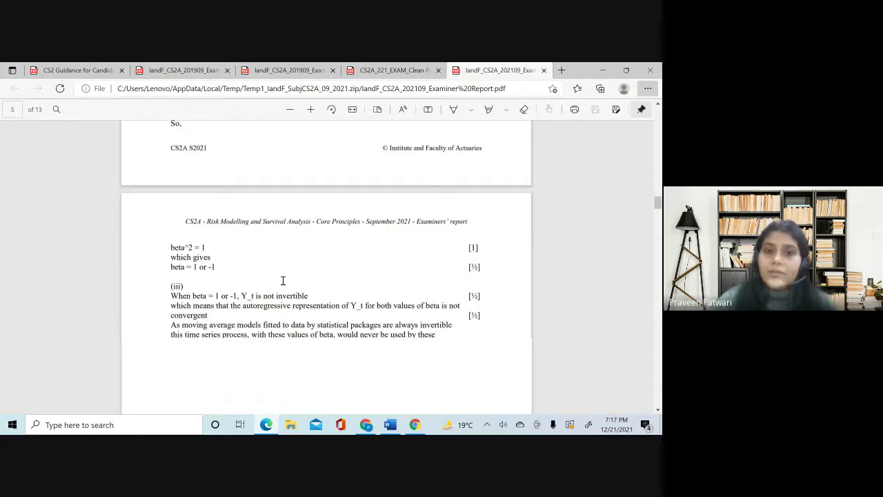
# Step: Switch to the typed answers in Word and examine the chi-square test table of observed and expected deaths
pyautogui.scroll(2, 283, 280)
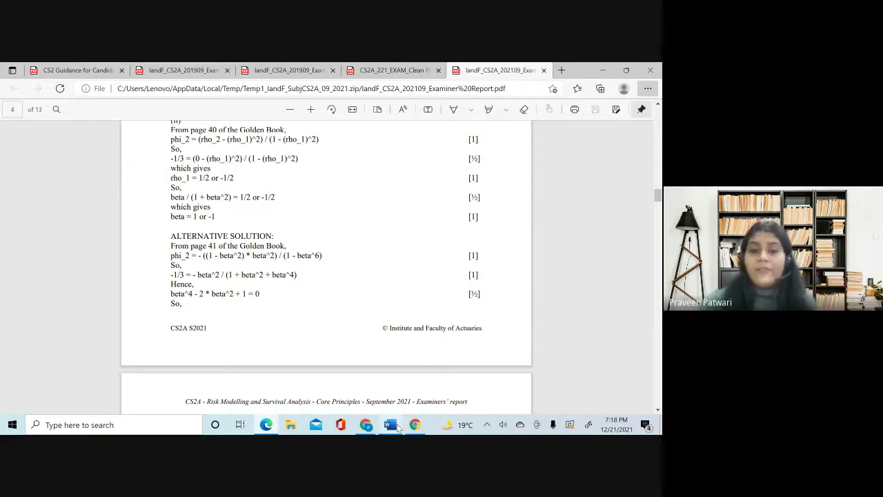
pyautogui.moveTo(397, 427)
pyautogui.click(377, 381)
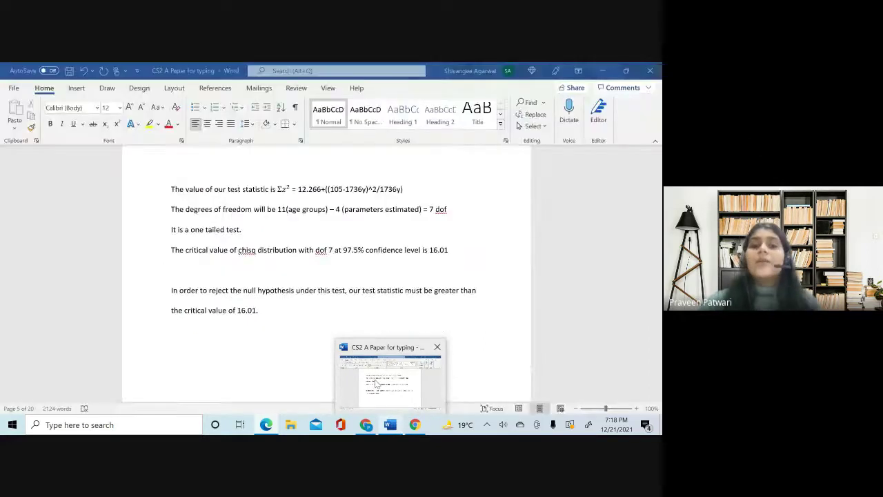
pyautogui.scroll(15, 375, 269)
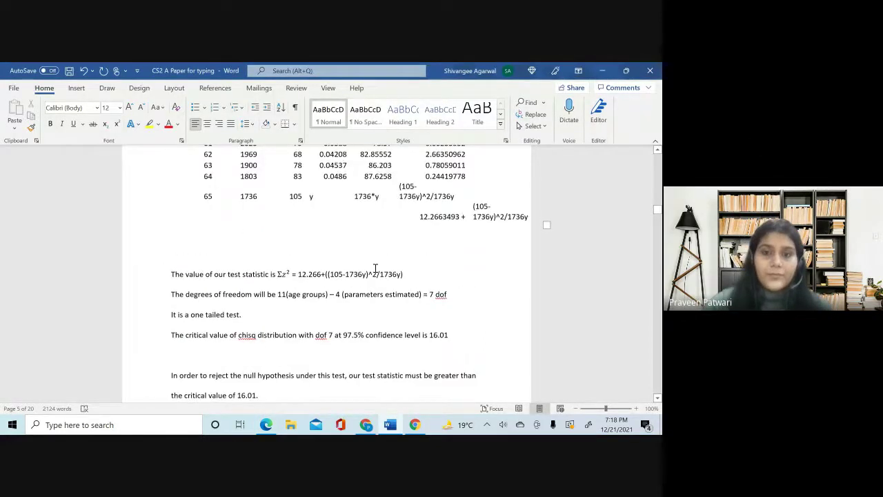
pyautogui.scroll(3, 375, 269)
pyautogui.scroll(-10, 375, 269)
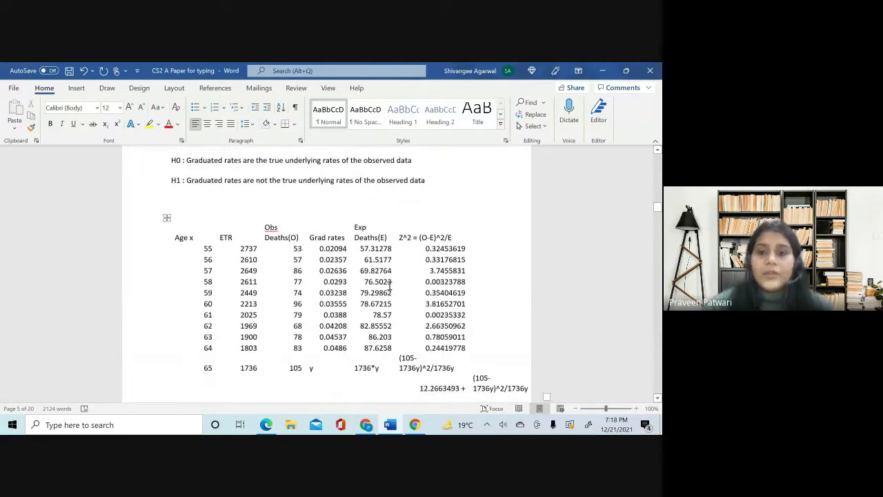
pyautogui.click(390, 287)
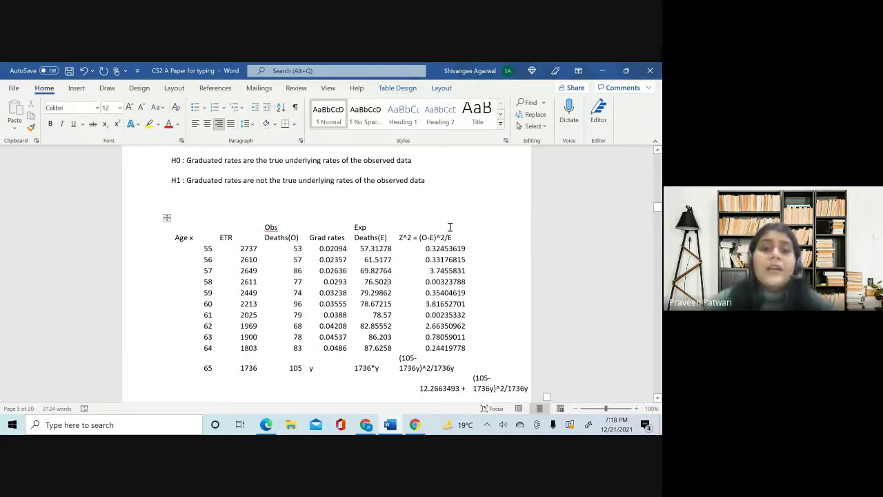
# Step: Review the chi-square table down to the test statistic and highlight the "Z^2 = (O-E)^2/E" column heading
pyautogui.scroll(-1, 235, 256)
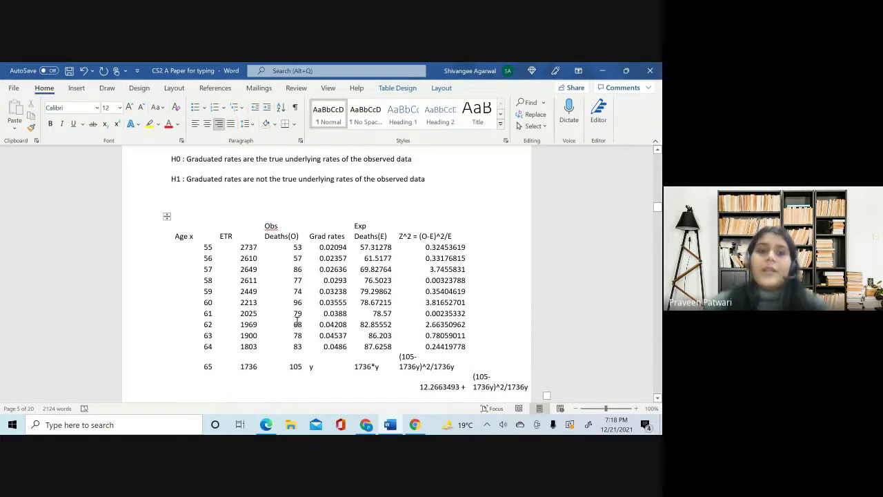
pyautogui.scroll(-4, 296, 321)
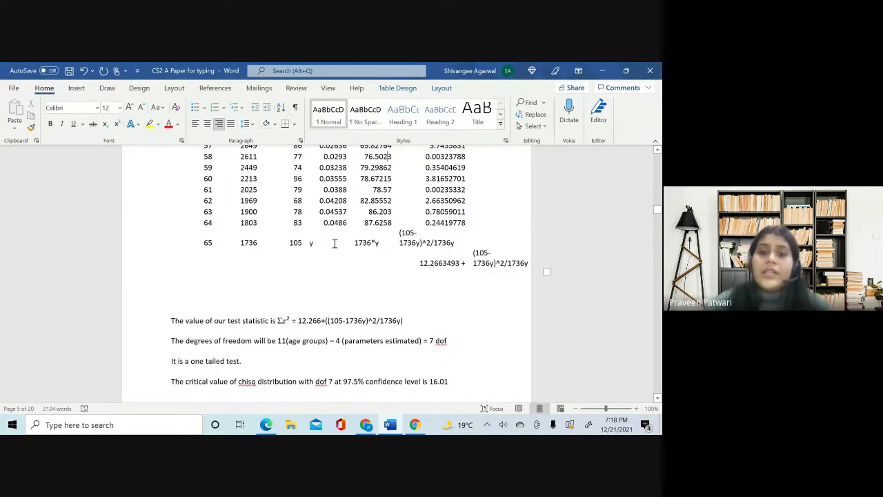
pyautogui.scroll(2, 336, 245)
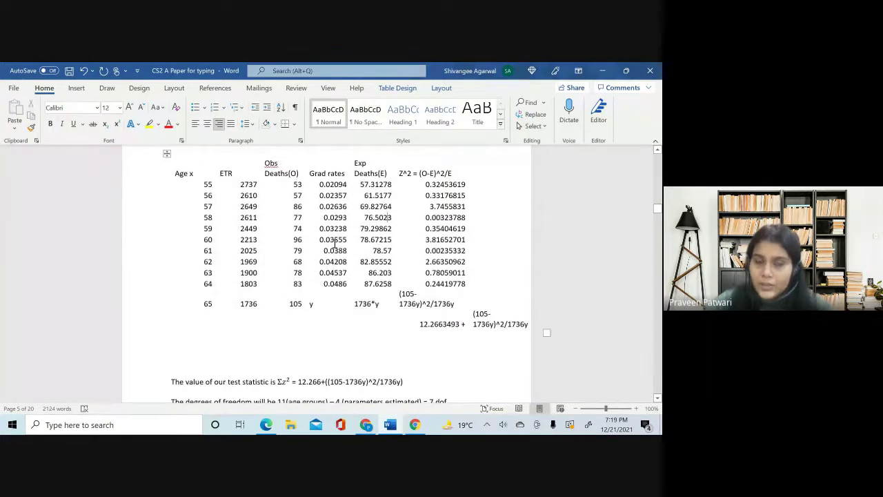
pyautogui.scroll(2, 336, 245)
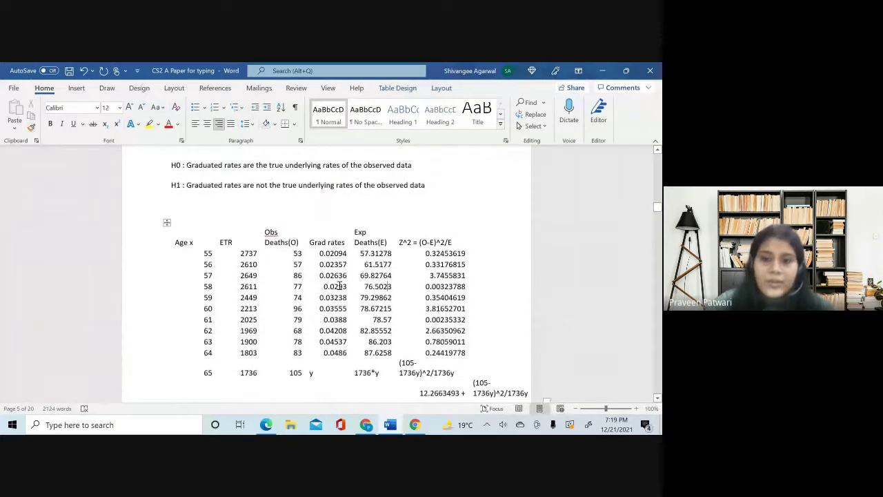
pyautogui.scroll(-2, 366, 339)
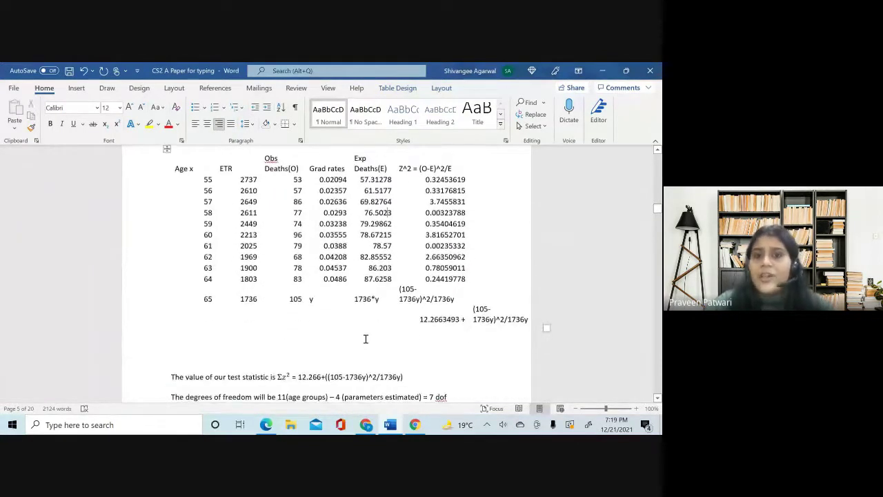
pyautogui.tripleClick(401, 169)
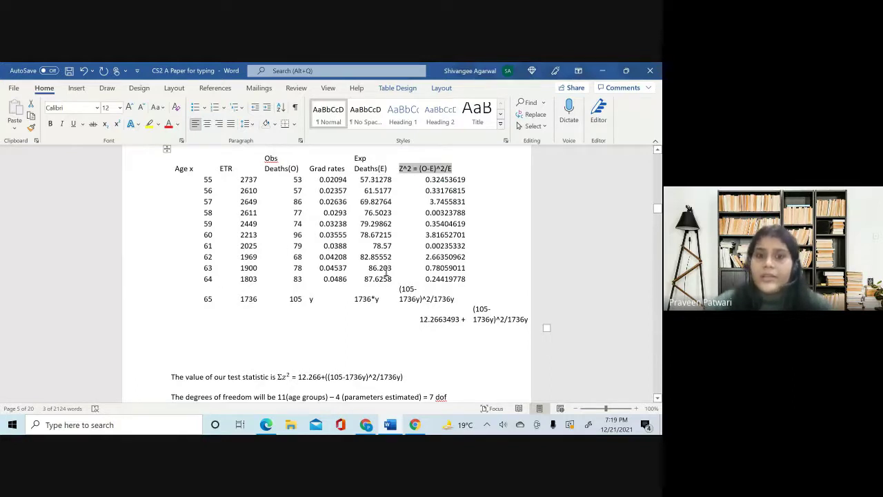
# Step: Examine the graduated rates question in the CS2A_221_EXAM paper in Edge, then return to Word and deselect the Z^2 heading
pyautogui.click(266, 423)
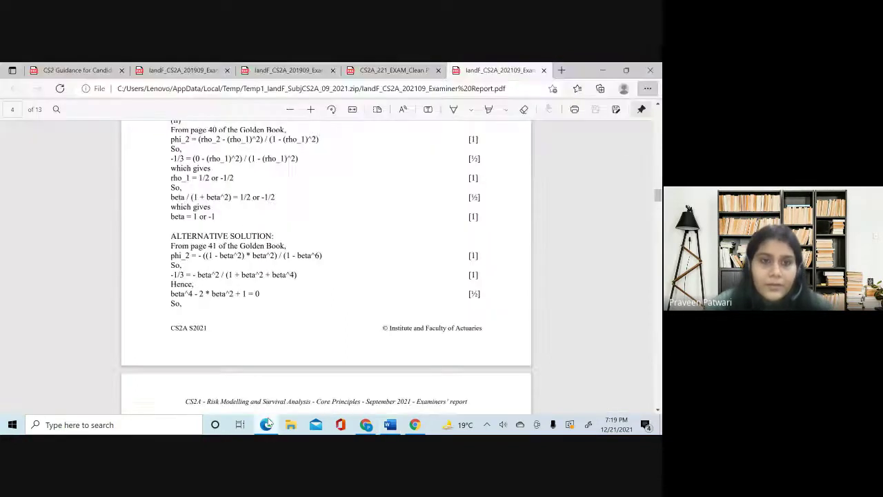
pyautogui.click(394, 70)
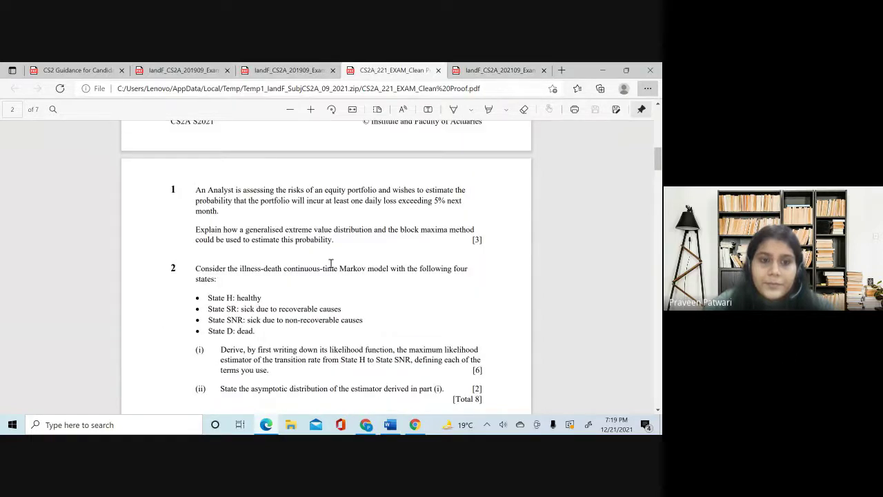
pyautogui.scroll(-15, 331, 264)
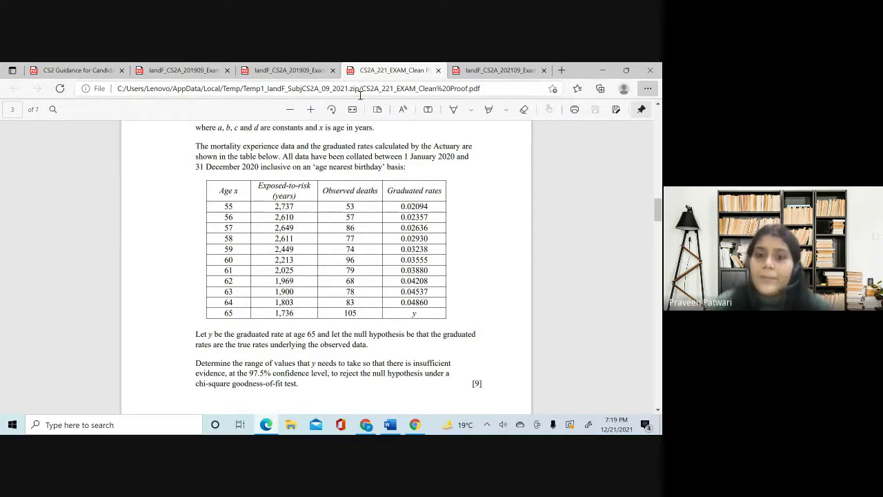
pyautogui.click(391, 425)
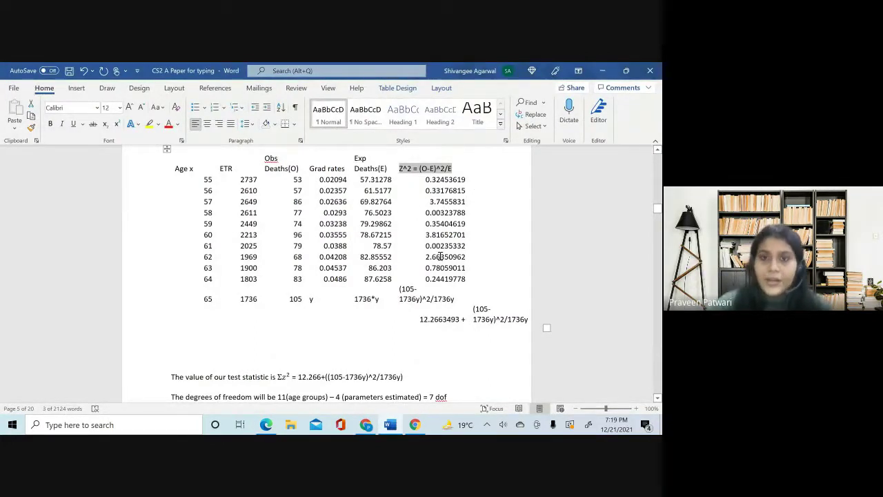
pyautogui.click(463, 173)
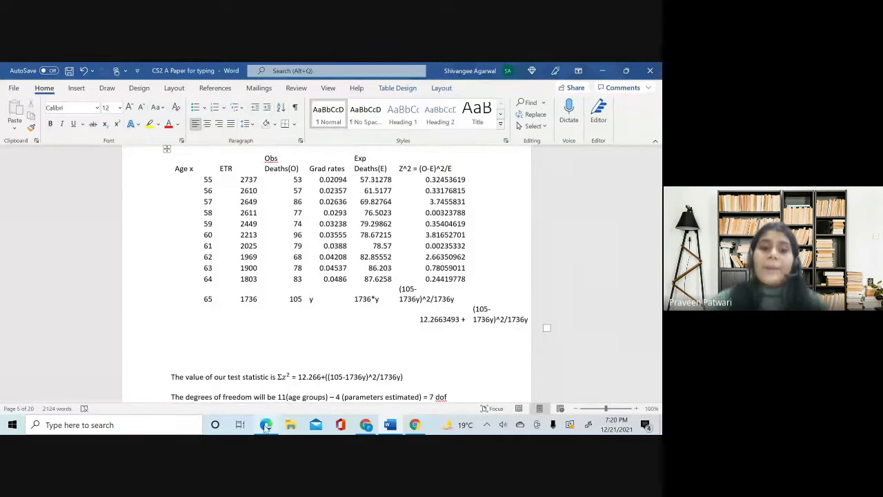
# Step: Recheck the exam question in Edge and the Meet chat in Chrome, then return to Word and dismiss the presenting notification
pyautogui.moveTo(266, 426)
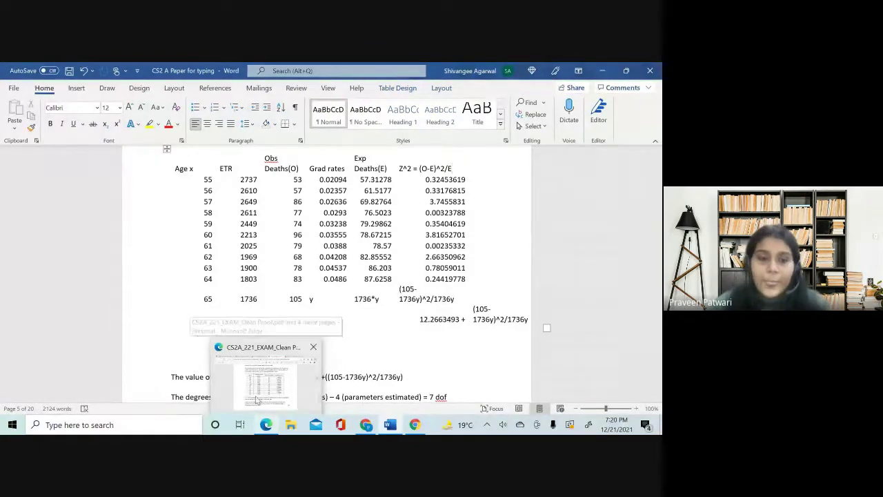
pyautogui.click(266, 426)
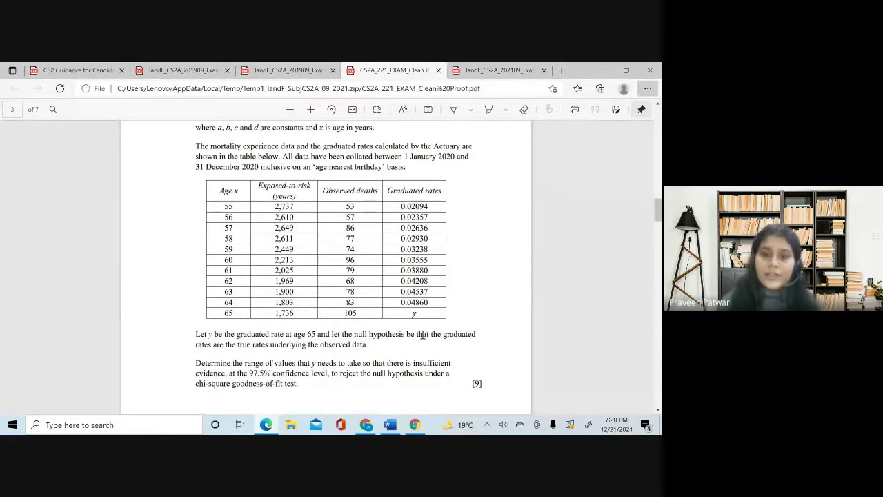
pyautogui.click(365, 425)
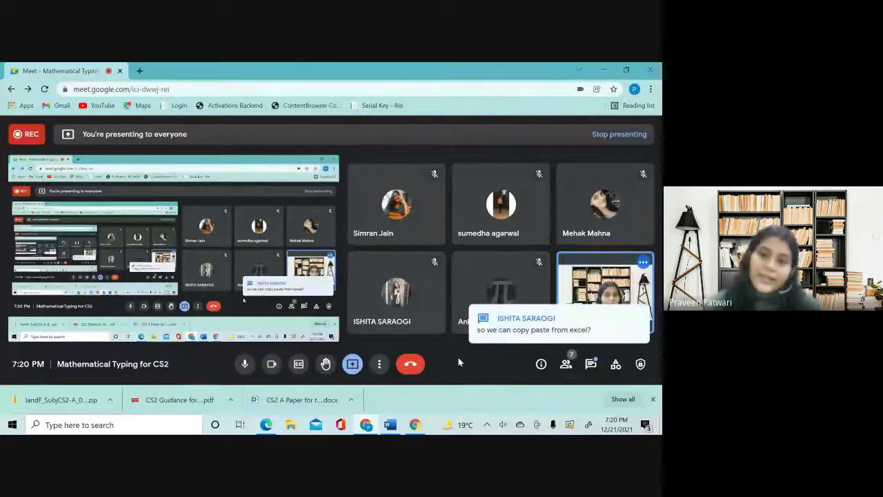
pyautogui.click(389, 424)
pyautogui.scroll(2, 459, 276)
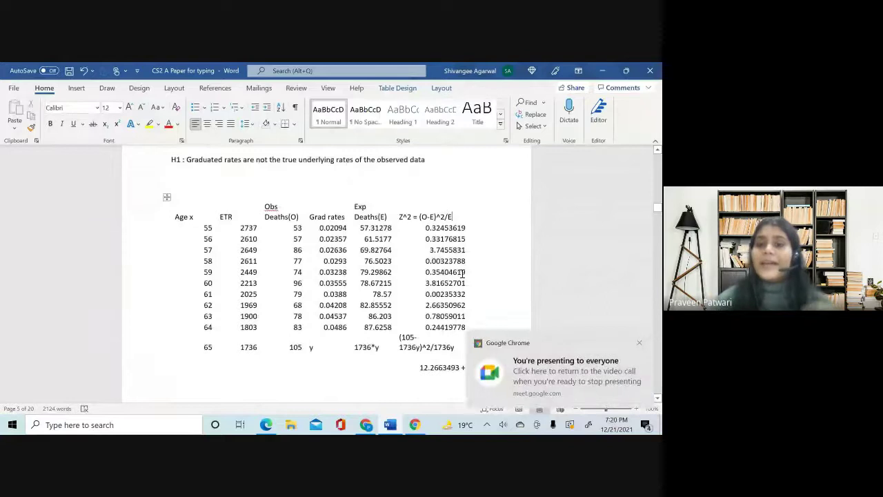
pyautogui.click(641, 343)
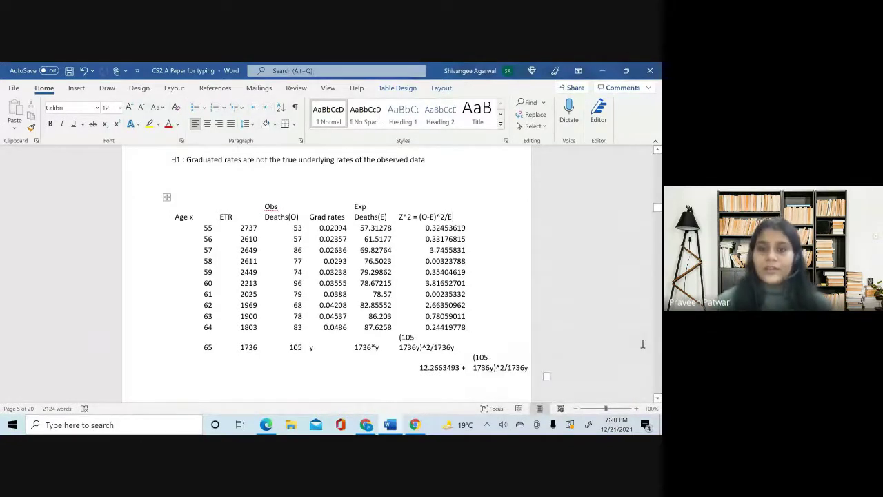
# Step: Review the table and test statistic, pointing out the "Z^2 = (O-E)^2/E" heading and the end of its row
pyautogui.scroll(-3, 421, 355)
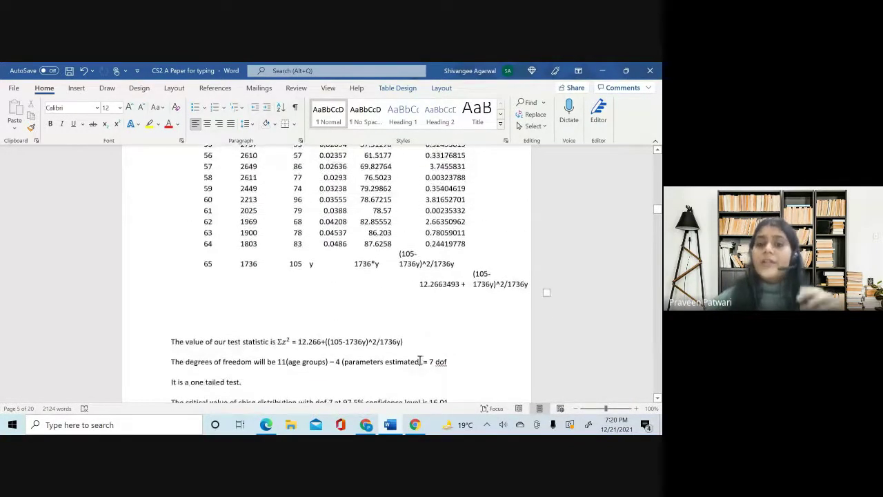
pyautogui.scroll(2, 418, 360)
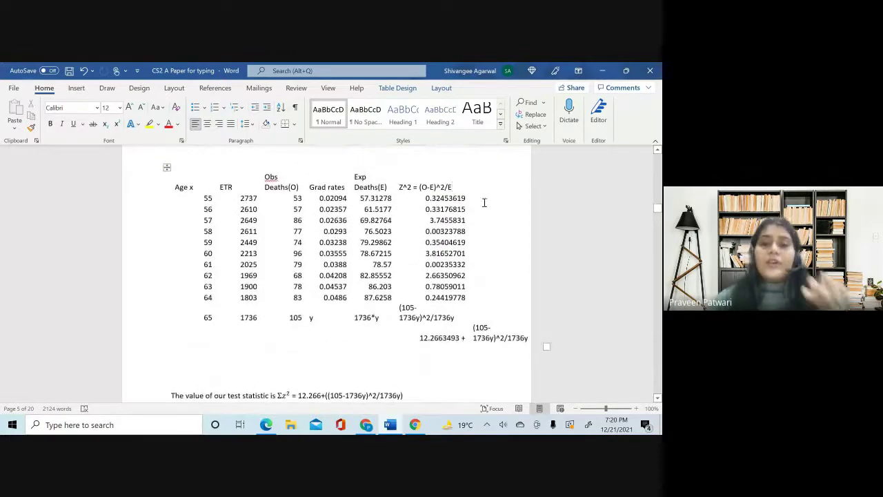
pyautogui.tripleClick(416, 187)
pyautogui.click(485, 314)
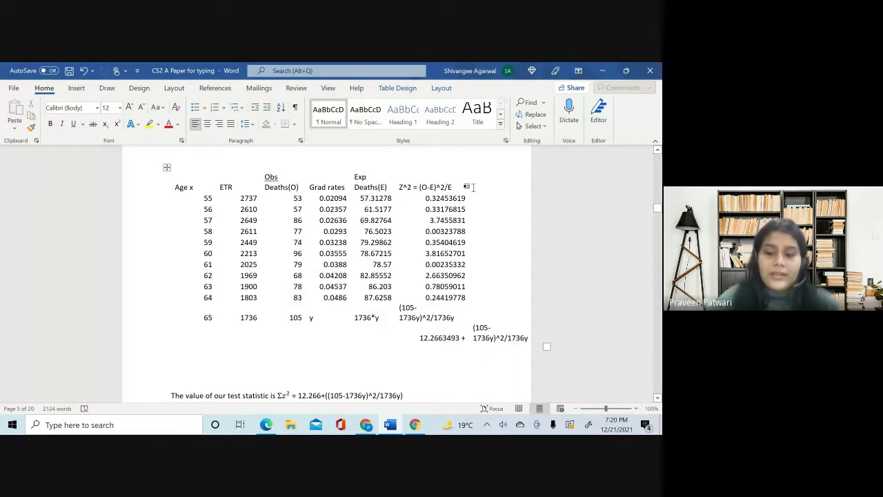
pyautogui.press('Down')
pyautogui.click(473, 187)
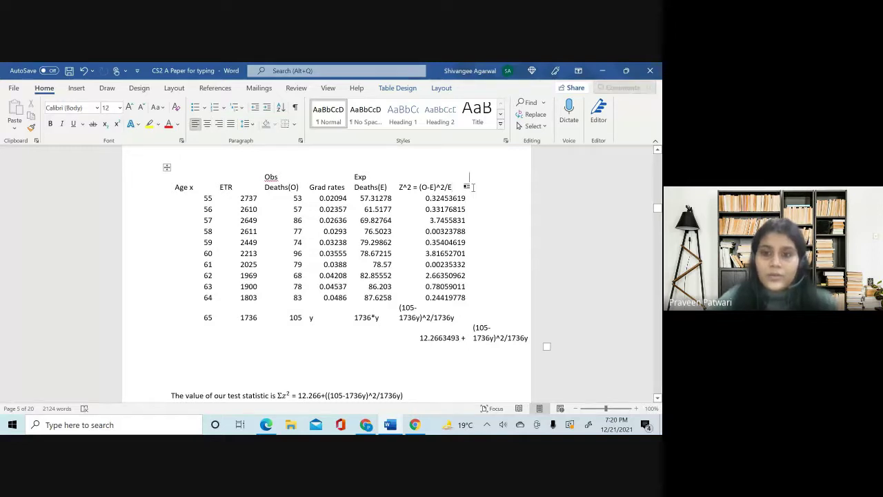
pyautogui.press('Down')
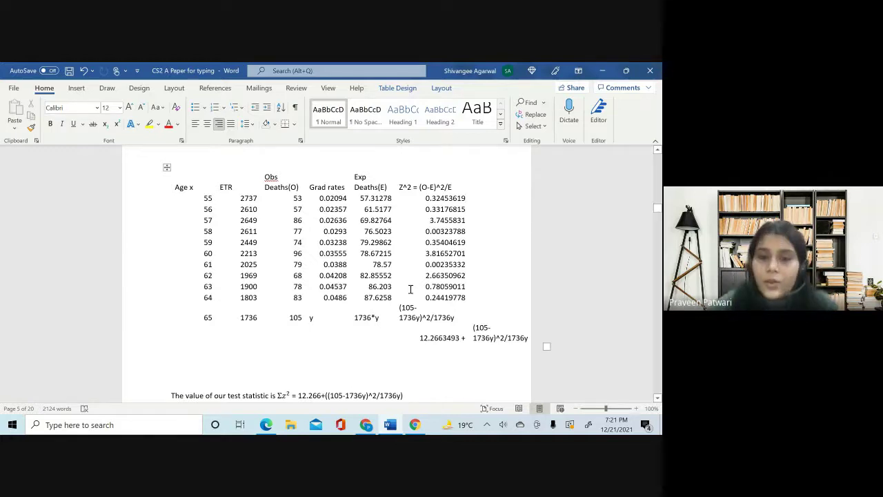
# Step: Read past the range answer for y to the survival study answers and examine parts (ii) and (iii) with the KM table
pyautogui.scroll(-3, 354, 381)
pyautogui.scroll(-20, 354, 381)
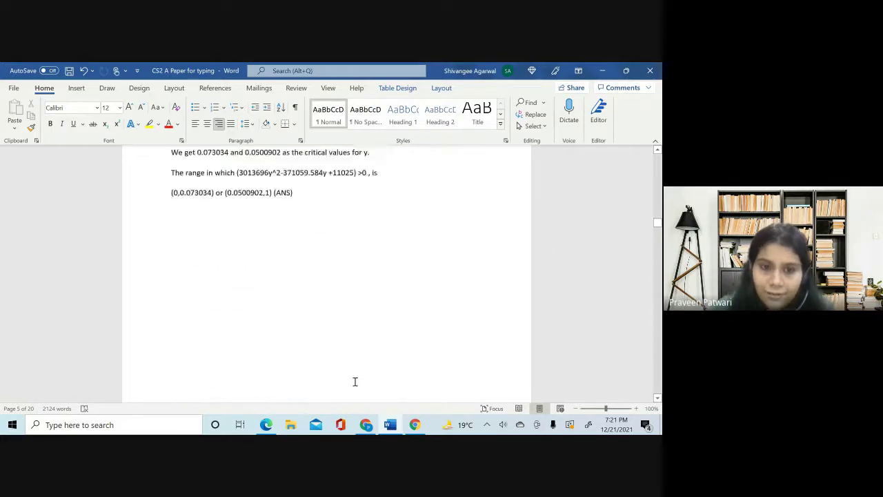
pyautogui.scroll(-11, 355, 382)
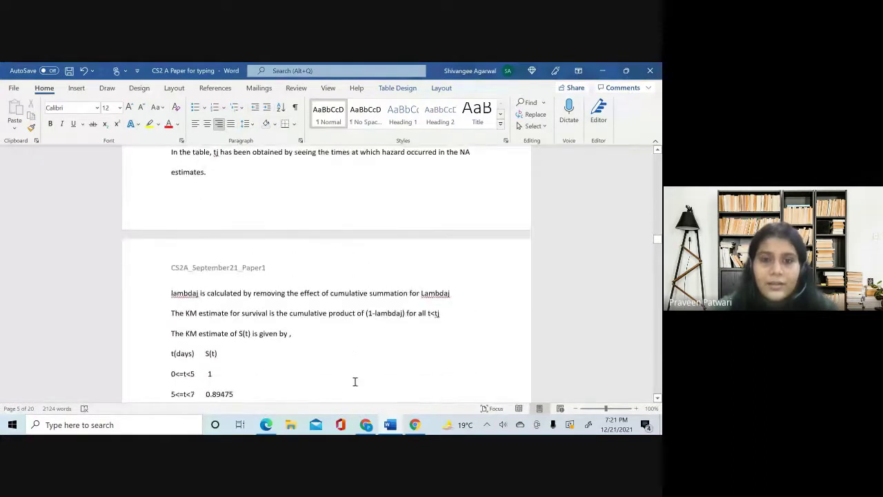
pyautogui.scroll(4, 355, 384)
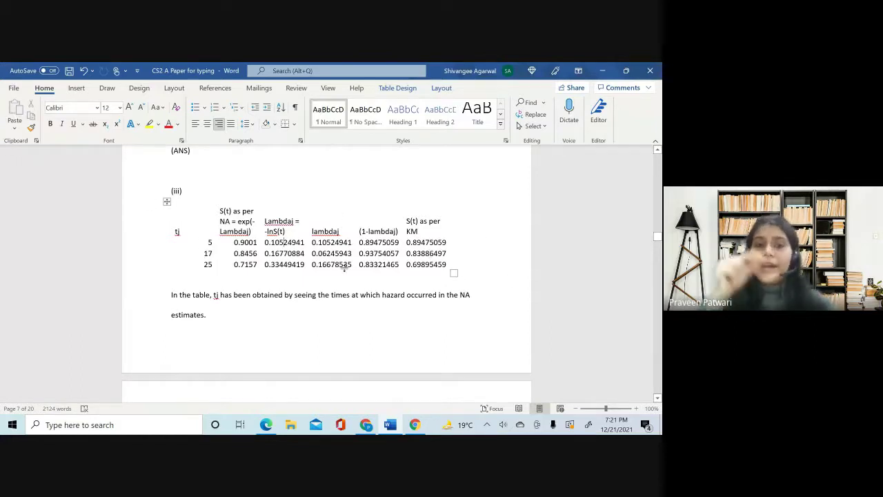
pyautogui.scroll(3, 290, 297)
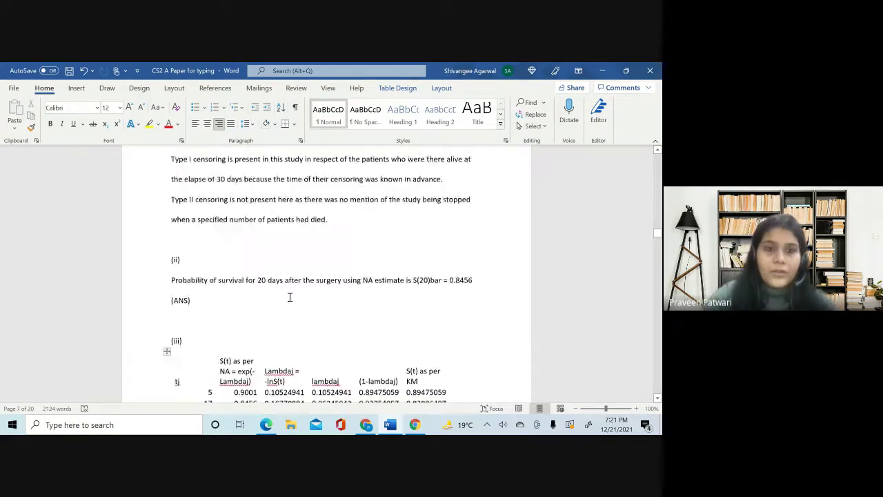
pyautogui.scroll(6, 289, 297)
pyautogui.scroll(-6, 289, 297)
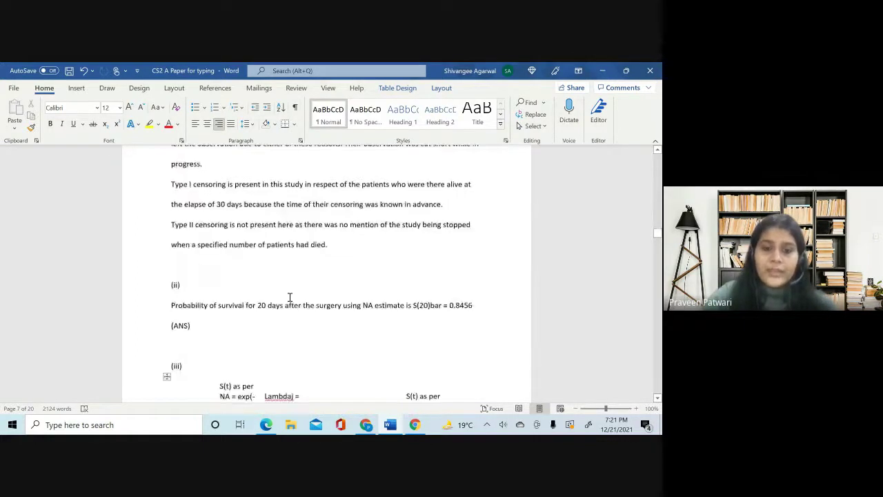
pyautogui.scroll(-1, 290, 296)
# Step: Read question 5 on the Nelson–Aalen and Kaplan–Meier estimates in the Edge exam paper, then compare the part (iii) table in Word
pyautogui.click(266, 424)
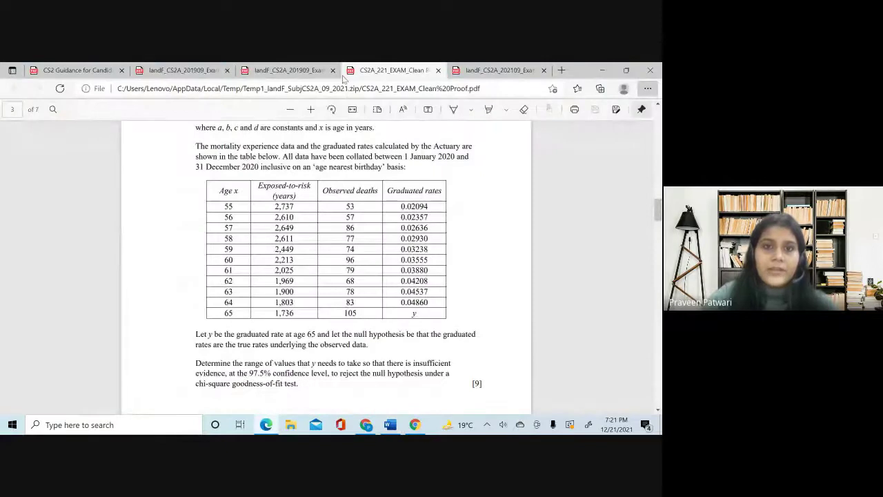
pyautogui.scroll(-5, 444, 297)
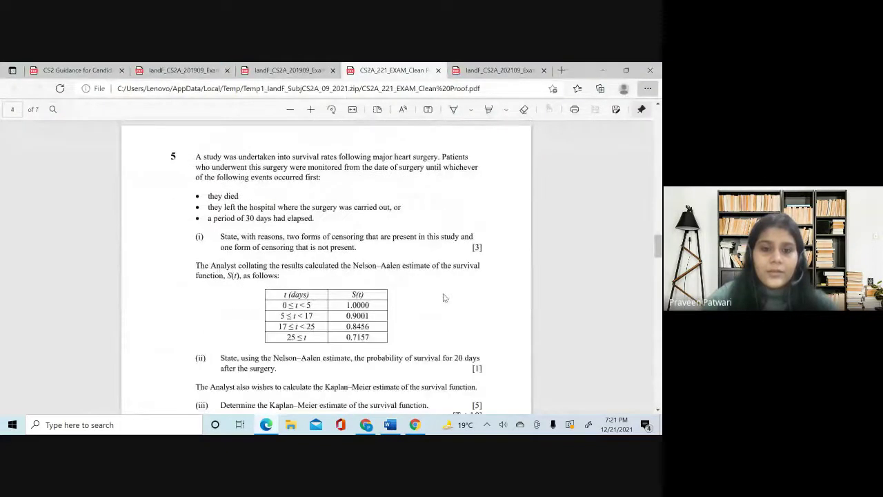
pyautogui.scroll(-2, 443, 297)
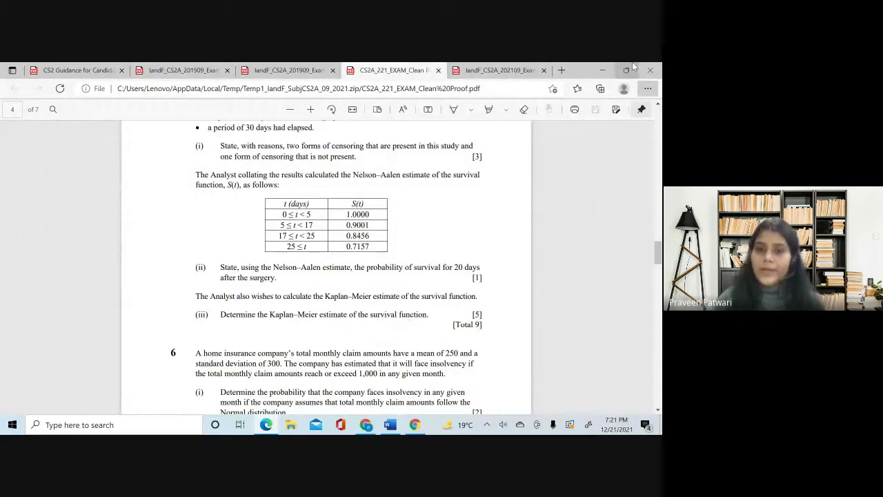
pyautogui.click(389, 425)
pyautogui.scroll(-3, 366, 285)
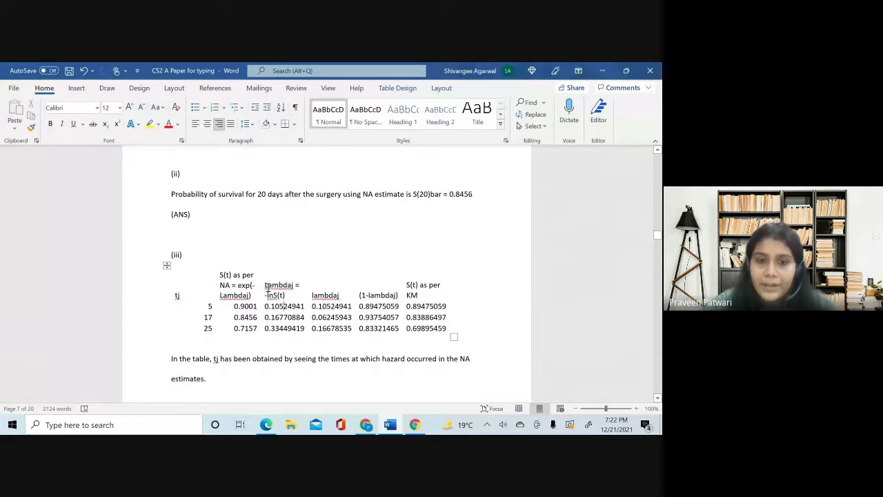
# Step: Point out the "Lambdaj = -lnS(t)" heading and the first S(t) value in the part (iii) table
pyautogui.moveTo(266, 286); pyautogui.dragTo(285, 297)
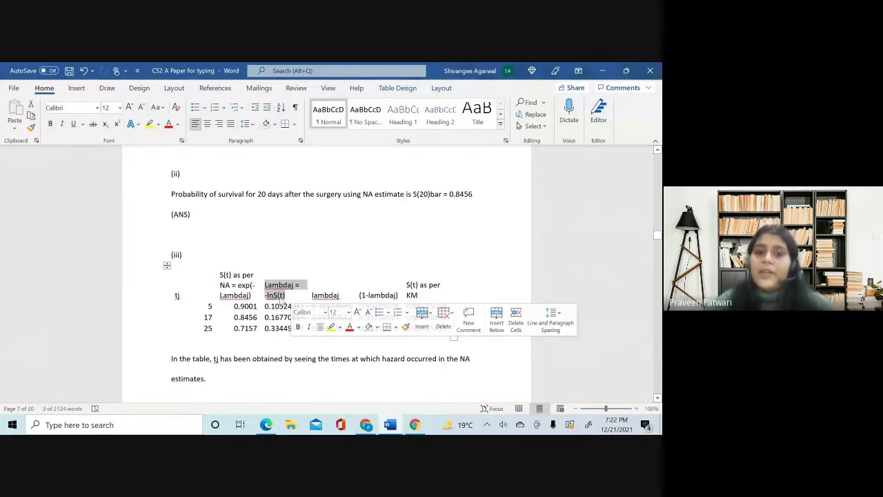
pyautogui.click(280, 307)
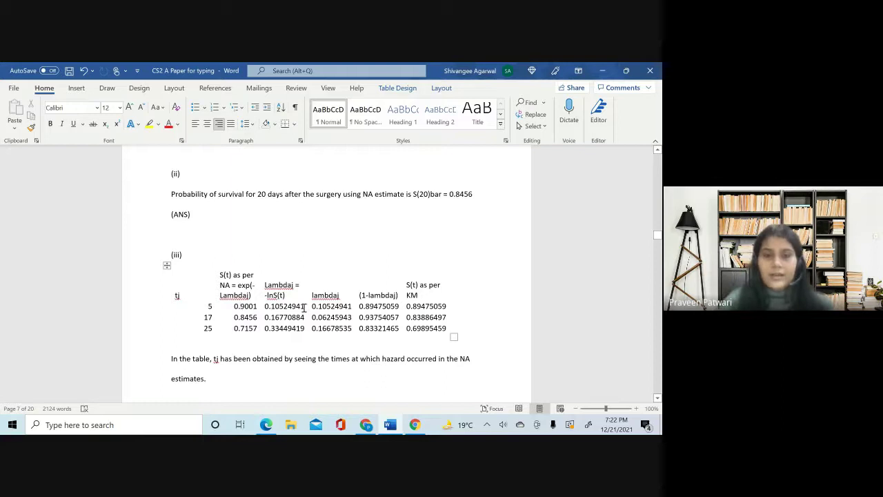
pyautogui.moveTo(229, 307); pyautogui.dragTo(257, 307)
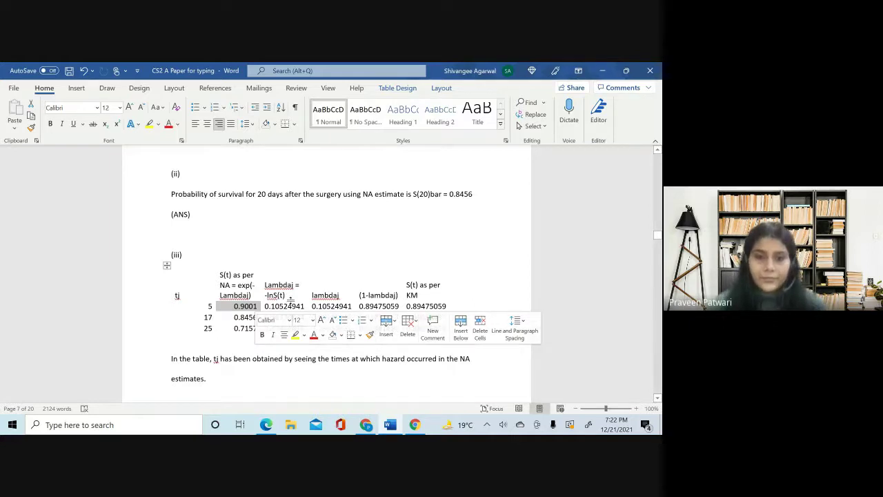
pyautogui.click(282, 293)
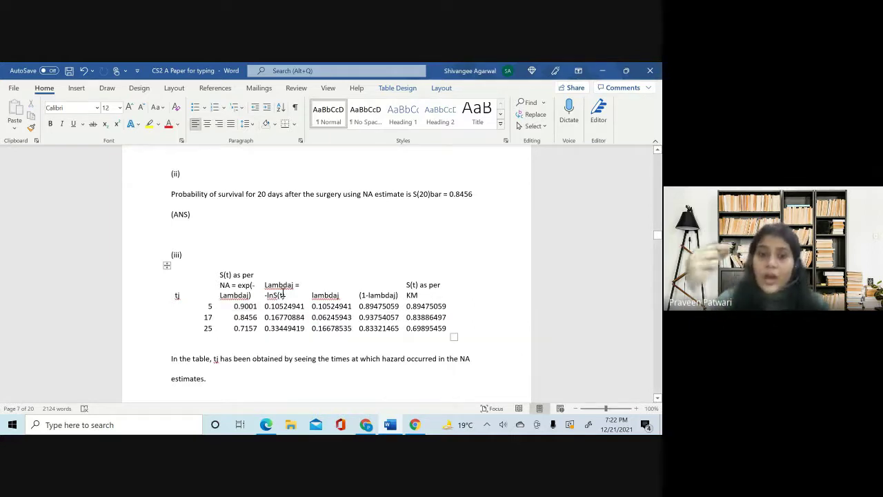
pyautogui.scroll(-5, 283, 293)
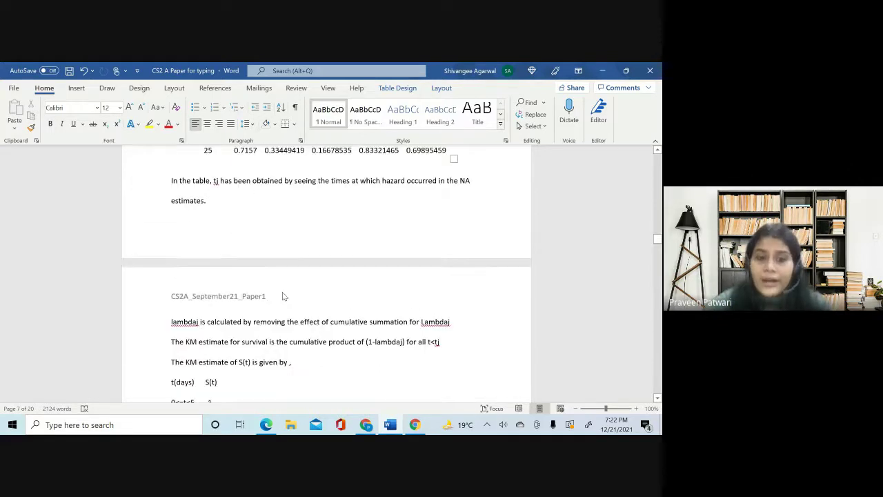
pyautogui.scroll(3, 283, 296)
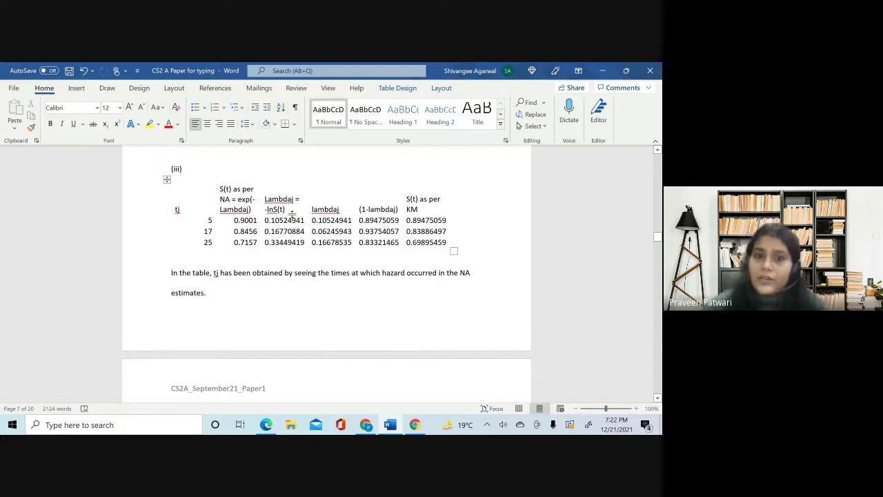
pyautogui.click(259, 210)
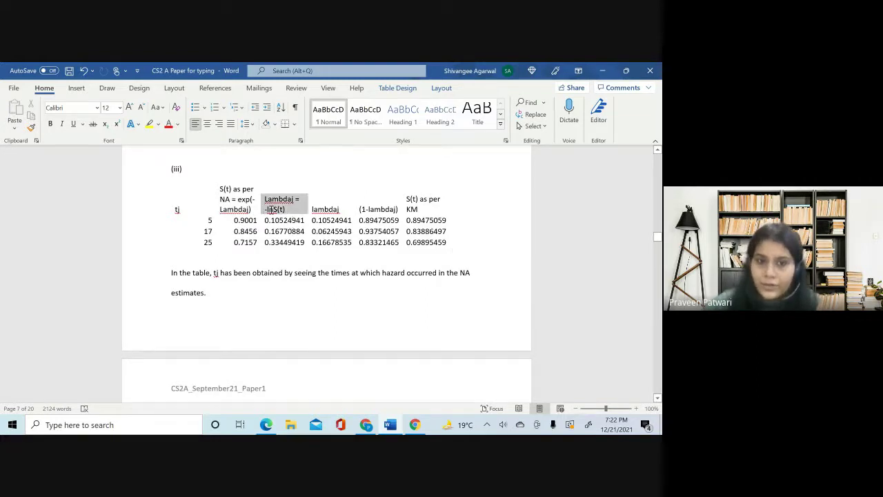
pyautogui.rightClick(274, 216)
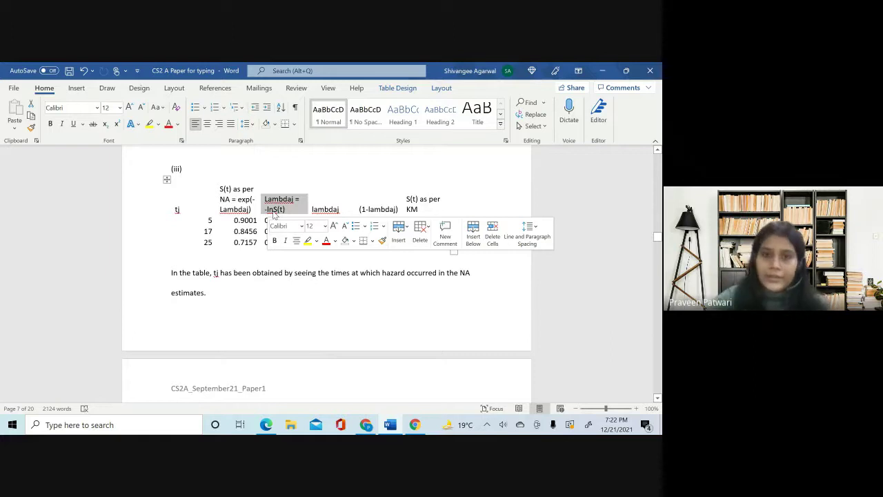
pyautogui.click(314, 304)
# Step: Highlight the notes below the table on how lambdaj and tj were obtained, then return to the part (iii) table
pyautogui.scroll(-2, 314, 303)
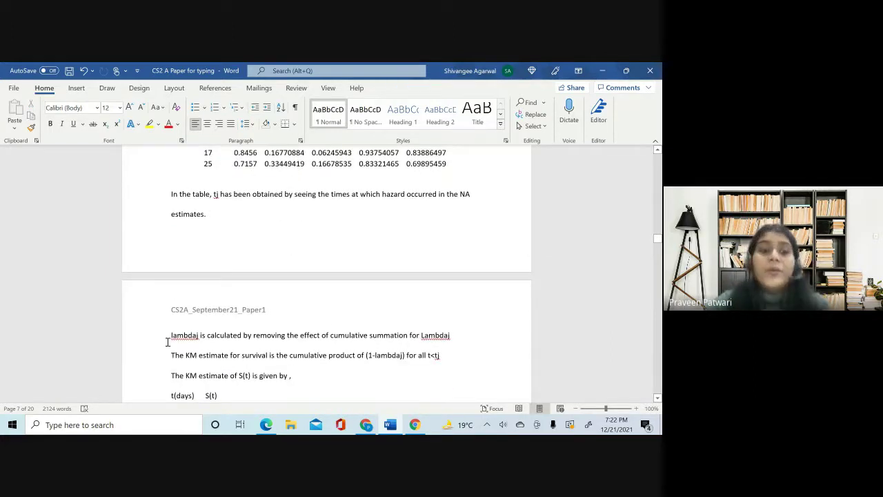
pyautogui.moveTo(171, 336); pyautogui.dragTo(410, 340)
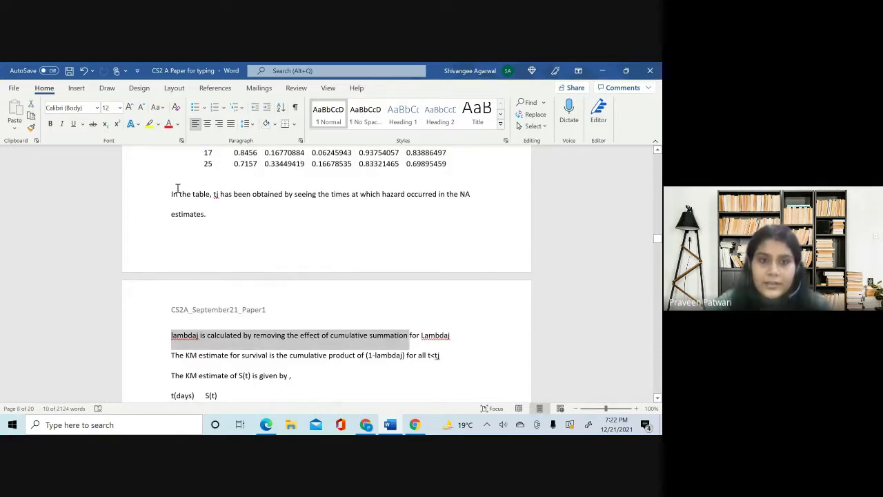
pyautogui.moveTo(175, 188); pyautogui.dragTo(220, 198)
pyautogui.keyDown('shift'); pyautogui.click(249, 215); pyautogui.keyUp('shift')
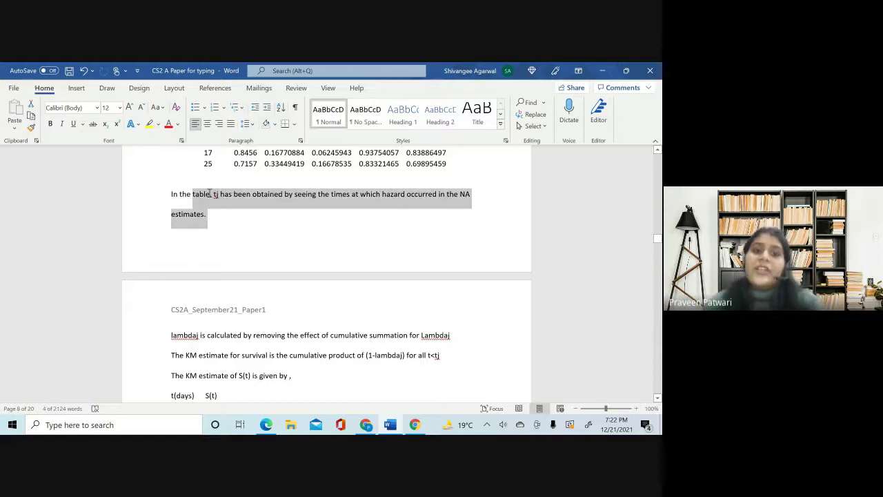
pyautogui.click(263, 217)
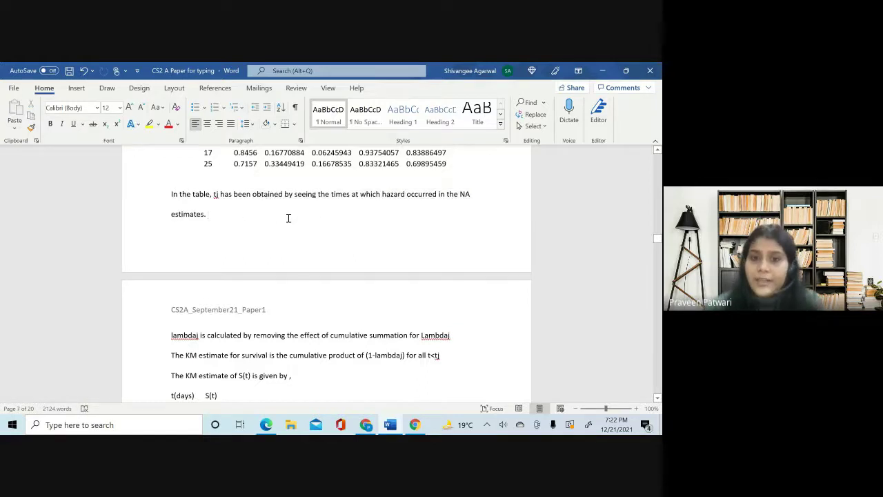
pyautogui.scroll(1, 288, 218)
pyautogui.scroll(1, 288, 218)
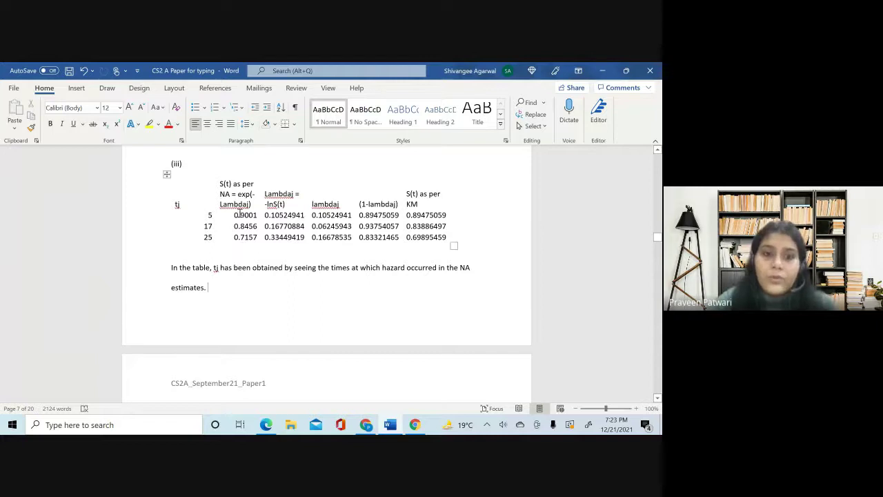
pyautogui.click(232, 215)
pyautogui.write('= ')
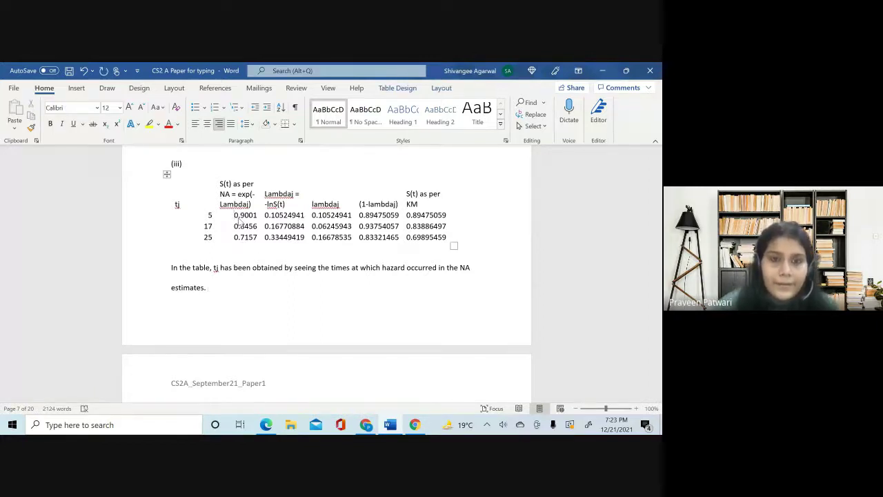
pyautogui.write('exp(')
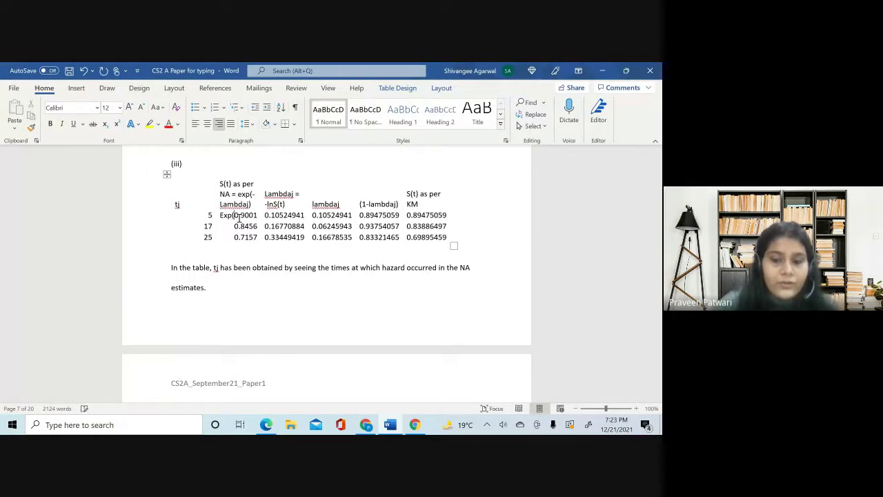
pyautogui.write('-')
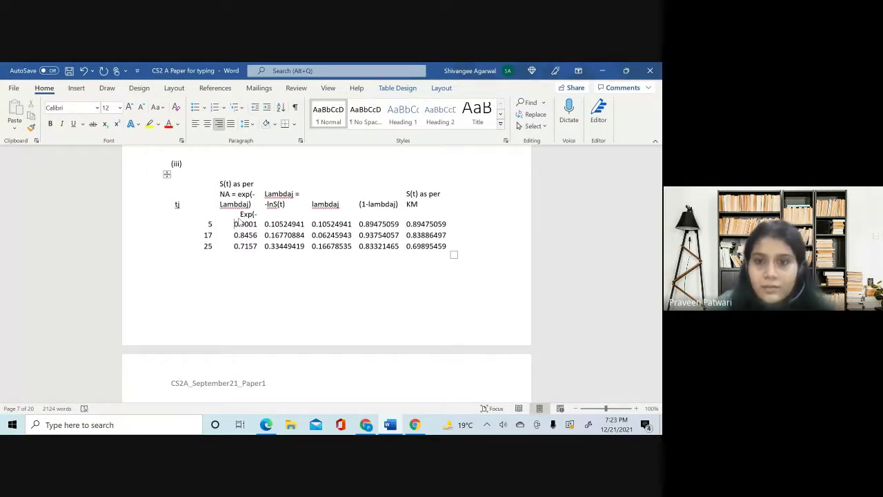
pyautogui.press('BackSpace')
pyautogui.press('BackSpace')
pyautogui.press('BackSpace')
pyautogui.press('BackSpace')
pyautogui.press('BackSpace')
pyautogui.press('BackSpace')
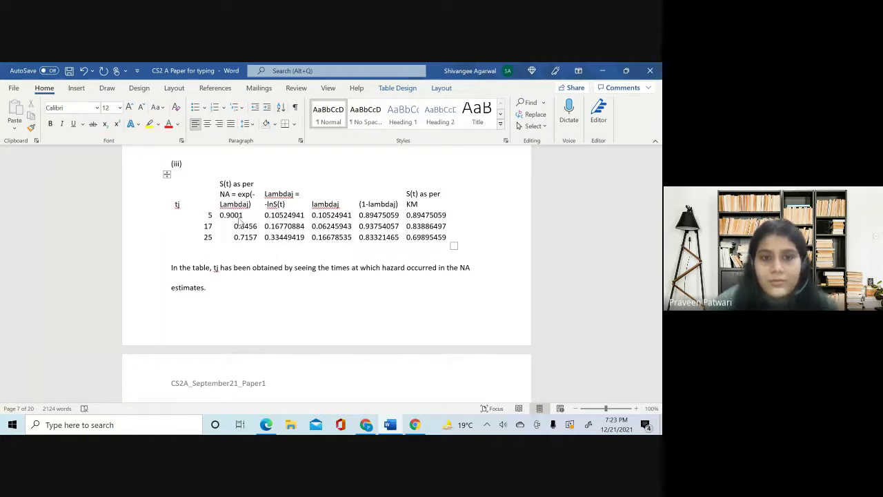
# Step: Add the working "-ln(0.9001) =" before the Lambdaj value in the tj = 5 row
pyautogui.press('Right')
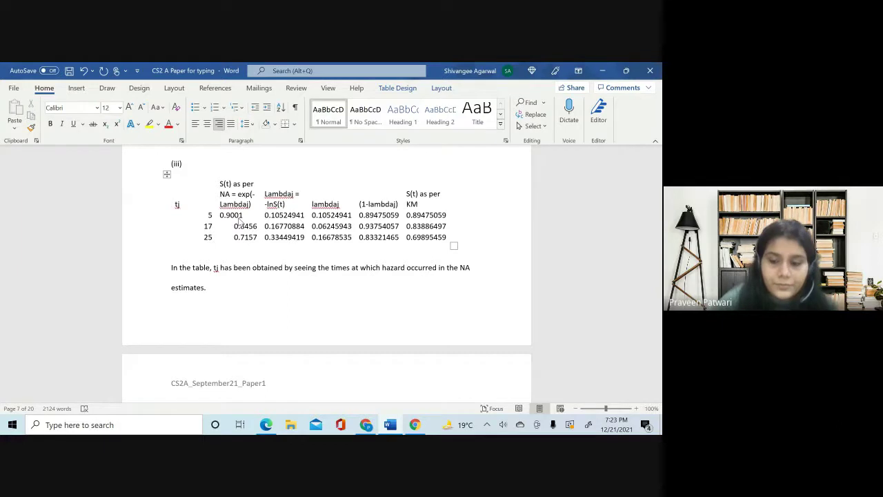
pyautogui.write('ln(')
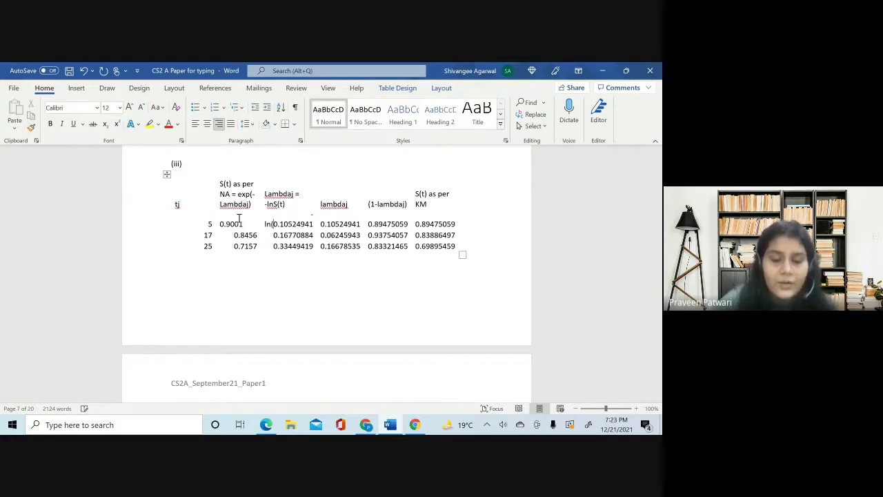
pyautogui.write('0.9001)')
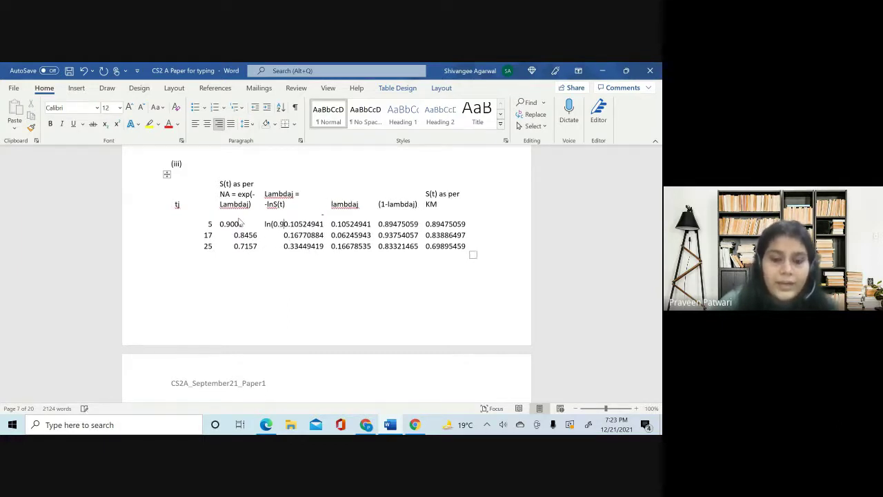
pyautogui.write(' =')
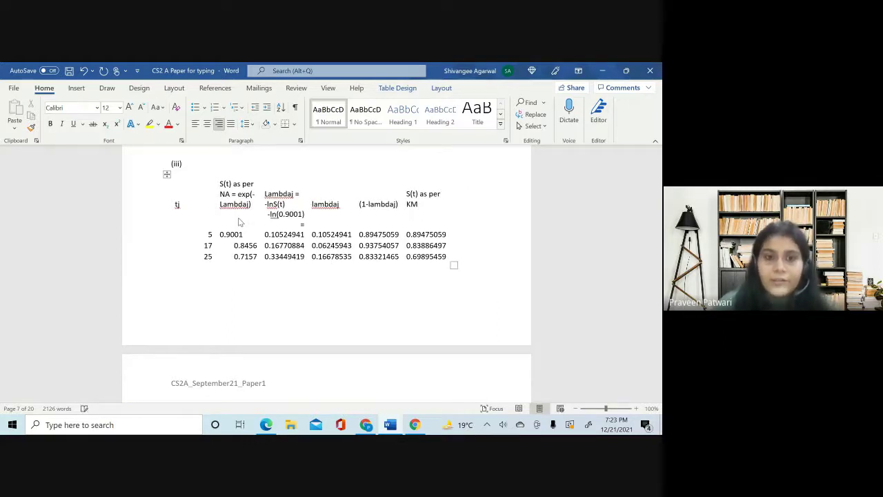
# Step: Add the working "-ln(0.8456) =" before the Lambdaj value in the tj = 17 row
pyautogui.press('Down')
pyautogui.write('-ln(0')
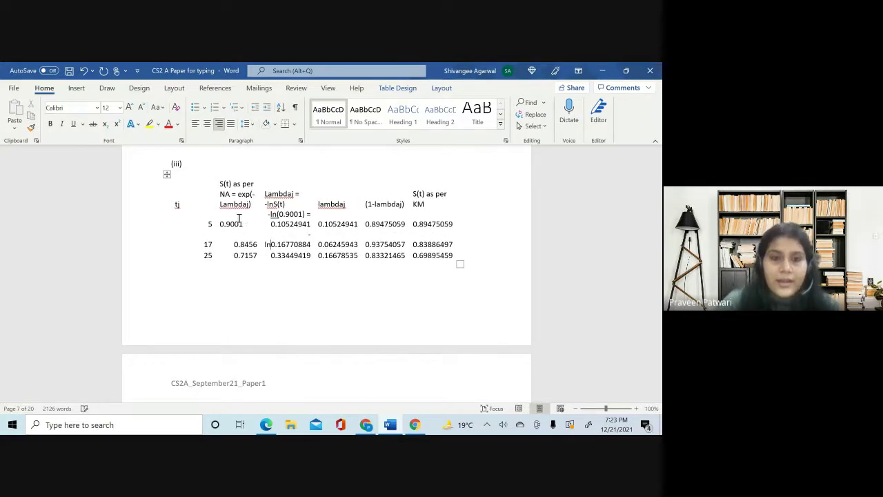
pyautogui.write('.8456')
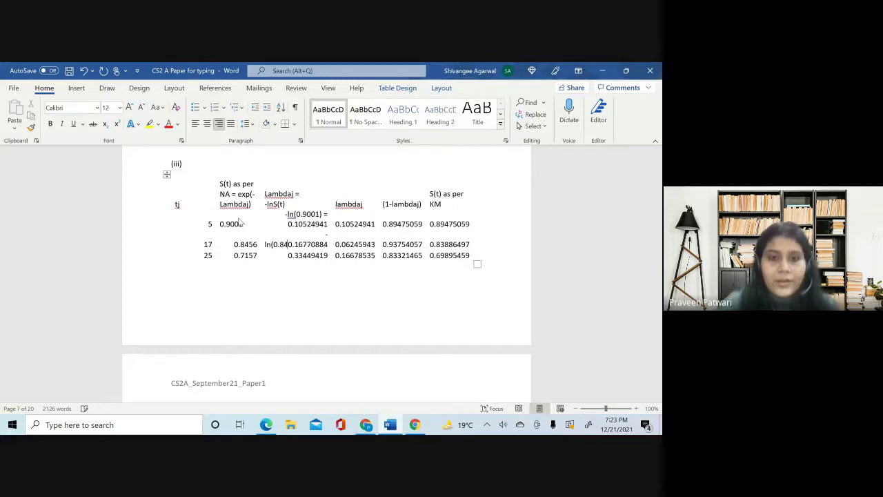
pyautogui.write(') =')
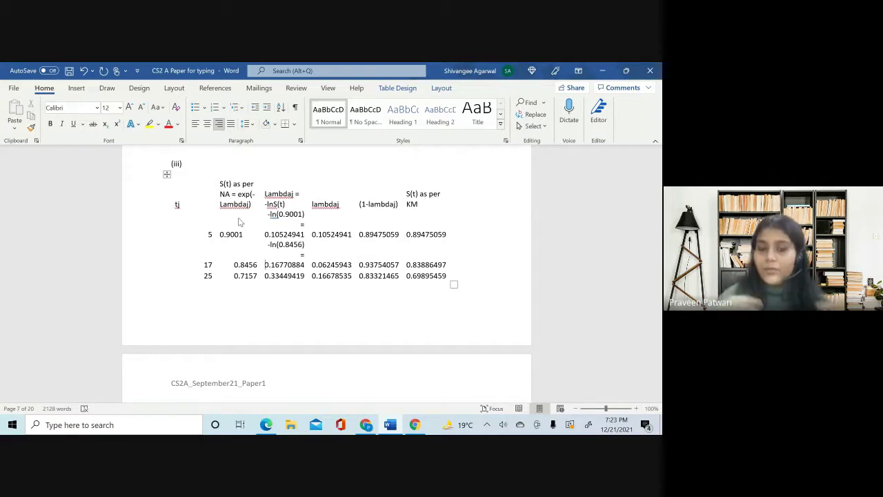
# Step: Remove the "ln(0.8456) =" working from the Lambdaj cell in the tj = 17 row
pyautogui.press('BackSpace')
pyautogui.press('BackSpace')
pyautogui.press('BackSpace')
pyautogui.press('BackSpace')
pyautogui.press('BackSpace')
pyautogui.press('BackSpace')
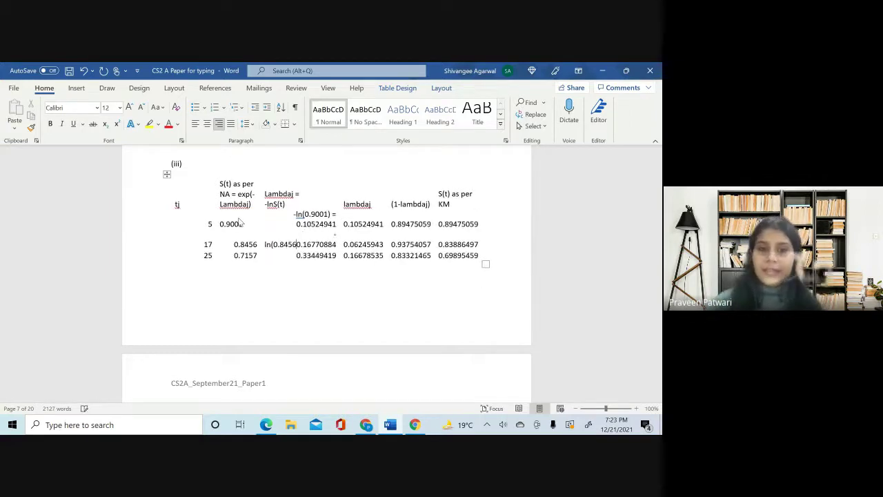
pyautogui.press('BackSpace')
pyautogui.press('BackSpace')
pyautogui.press('BackSpace')
pyautogui.press('BackSpace')
pyautogui.press('BackSpace')
pyautogui.press('BackSpace')
pyautogui.press('BackSpace')
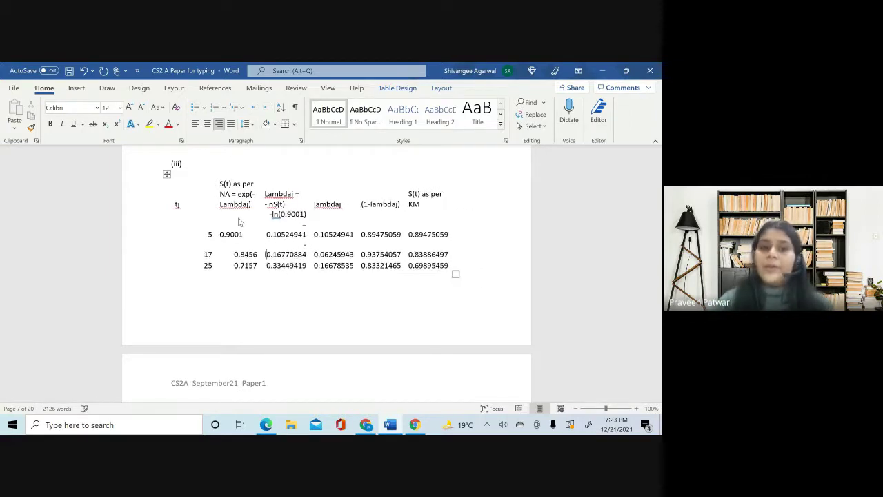
pyautogui.press('BackSpace')
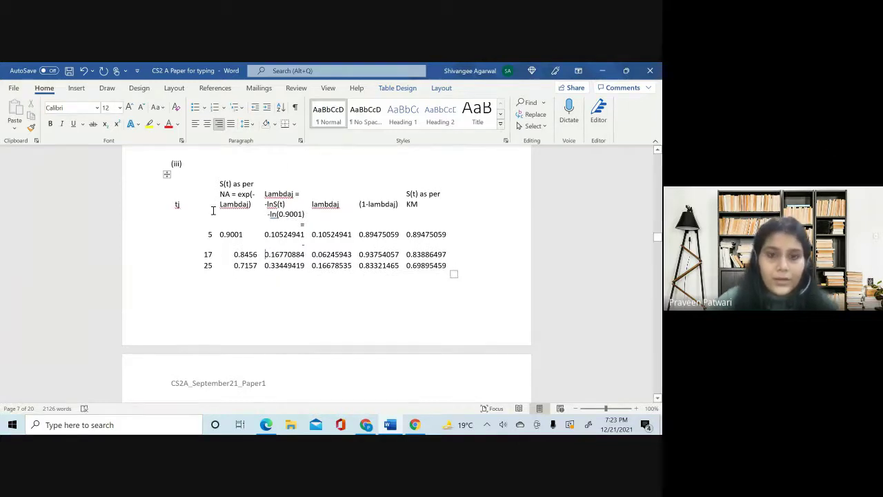
# Step: Delete the "-ln(0.9001) =" working in the tj = 5 row and the leftover minus sign in the tj = 17 row
pyautogui.moveTo(267, 215); pyautogui.dragTo(301, 228)
pyautogui.click(302, 227)
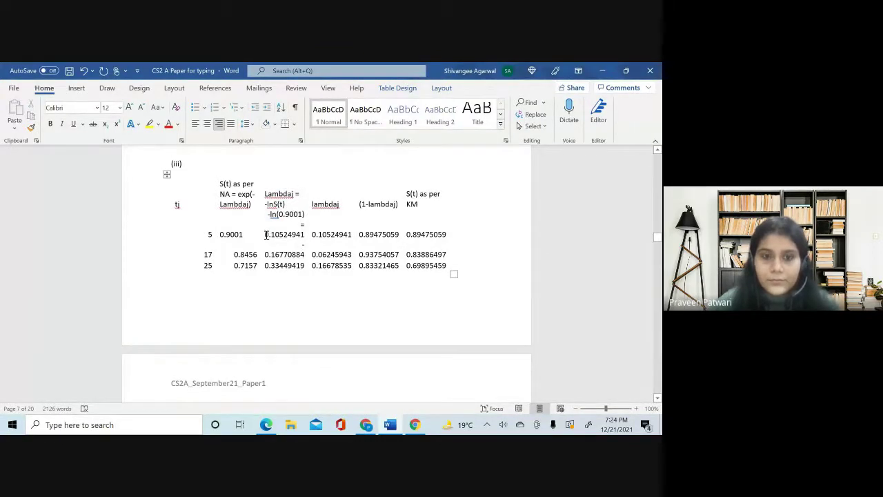
pyautogui.moveTo(266, 234)
pyautogui.mouseDown()
pyautogui.moveTo(276, 200)
pyautogui.moveTo(266, 234)
pyautogui.mouseUp()
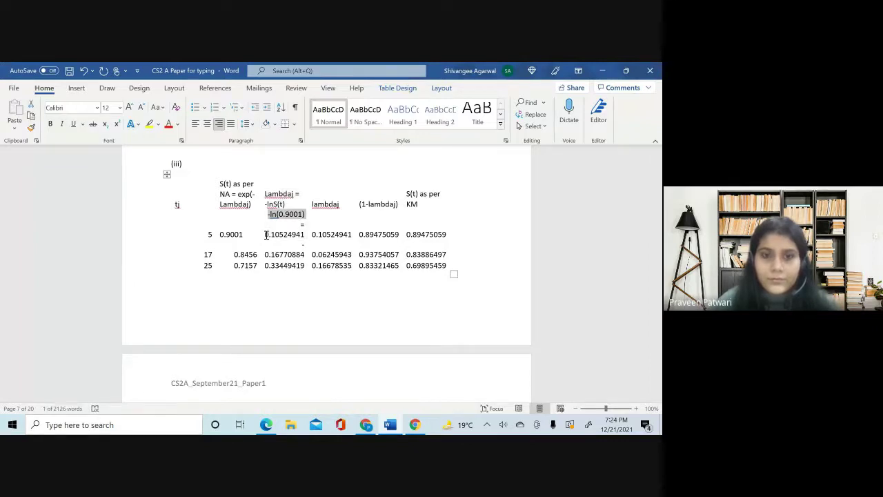
pyautogui.press('Delete')
pyautogui.press('Delete')
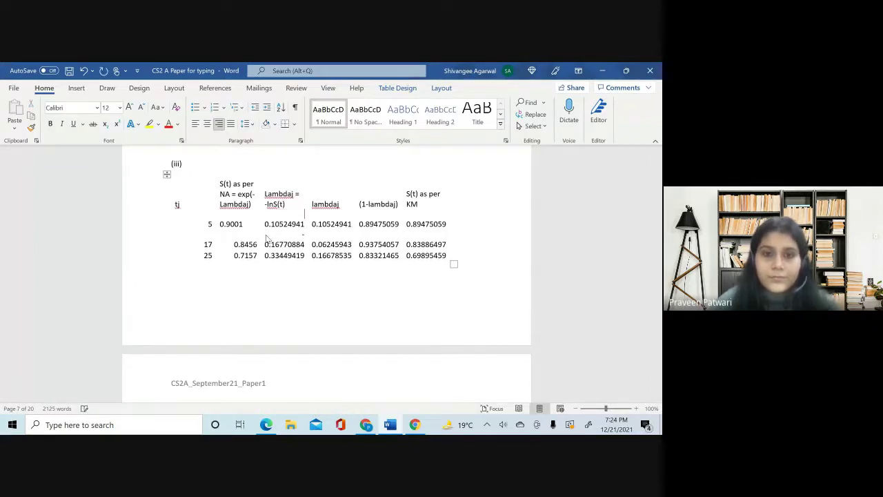
pyautogui.click(300, 236)
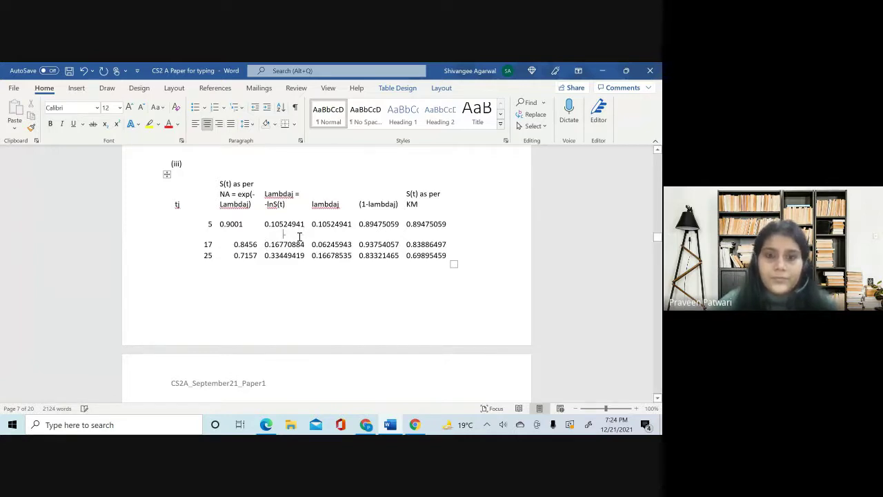
pyautogui.press('Delete')
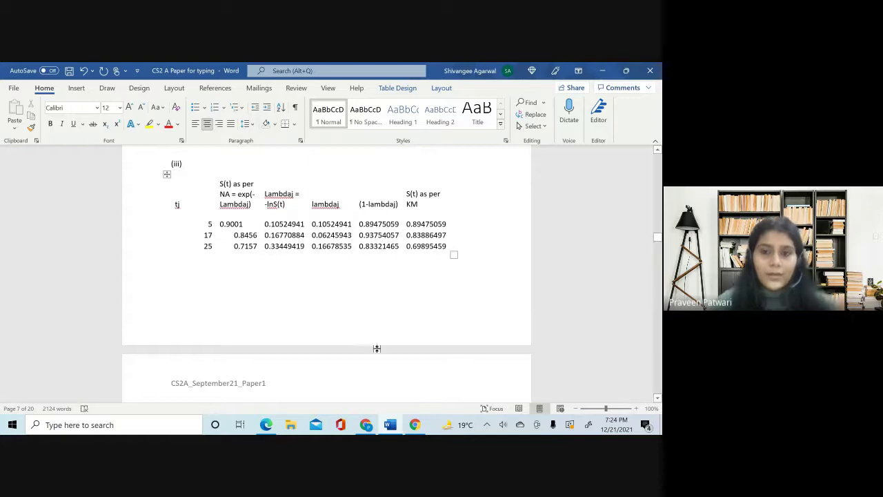
# Step: Review the notes on tj, lambdaj and the KM estimate below the table, then return to the part (iii) table
pyautogui.scroll(-1, 377, 347)
pyautogui.scroll(-2, 377, 348)
pyautogui.scroll(2, 377, 350)
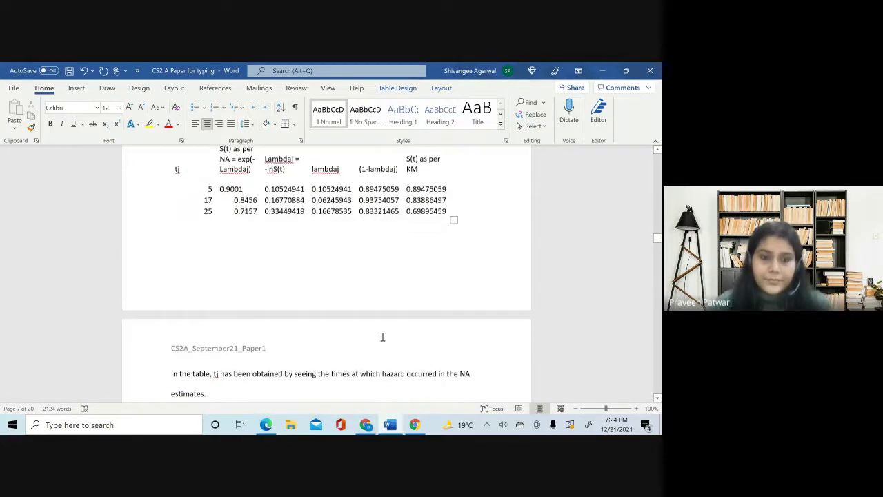
pyautogui.scroll(-3, 382, 337)
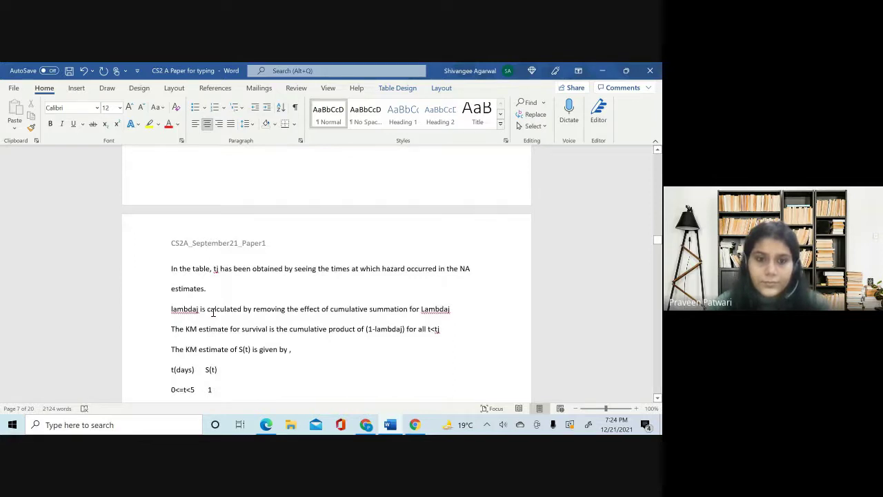
pyautogui.scroll(5, 213, 312)
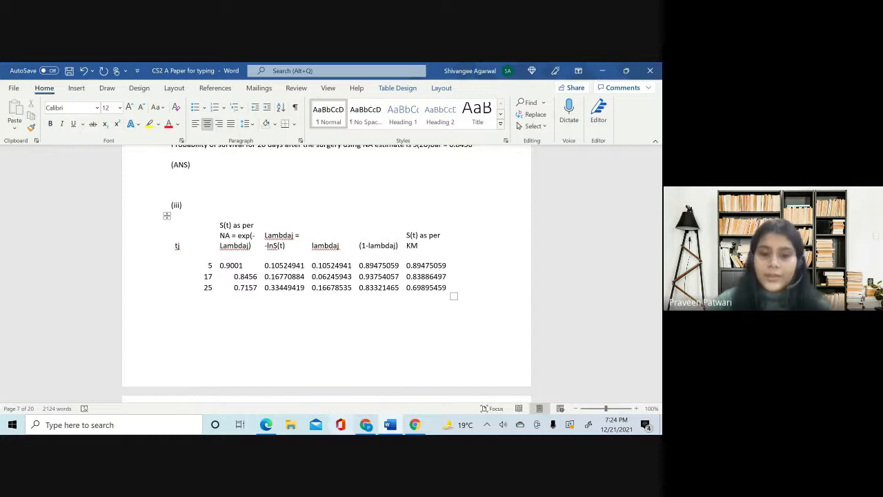
# Step: Check the Meet call for student replies, return to Word and examine the Lambdaj and lambdaj columns of the part (iii) table
pyautogui.click(364, 424)
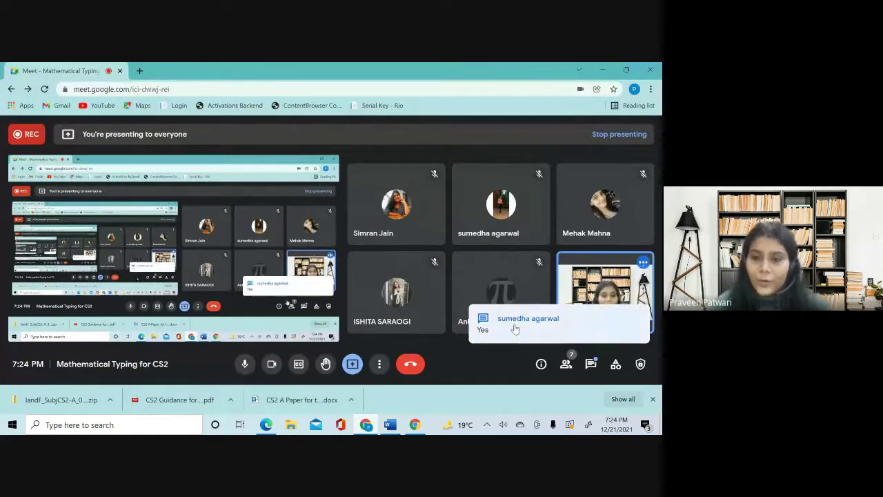
pyautogui.hotkey('alt', 'Tab')
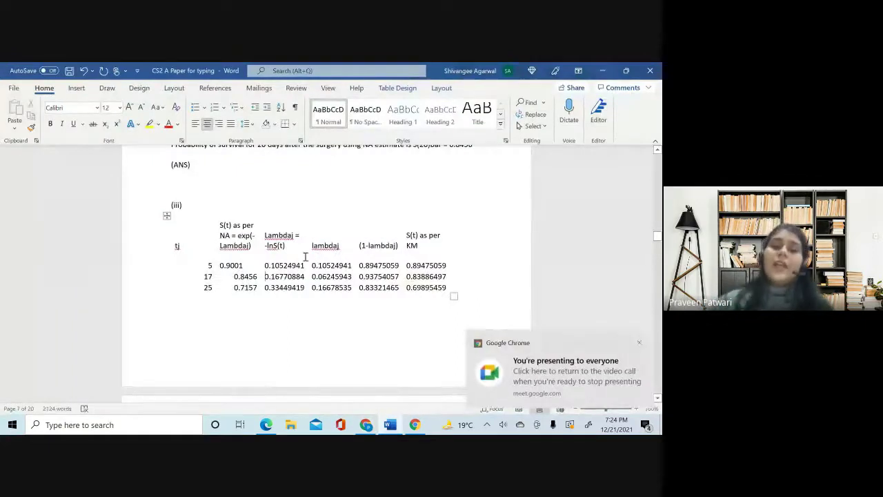
pyautogui.moveTo(266, 232); pyautogui.dragTo(292, 235)
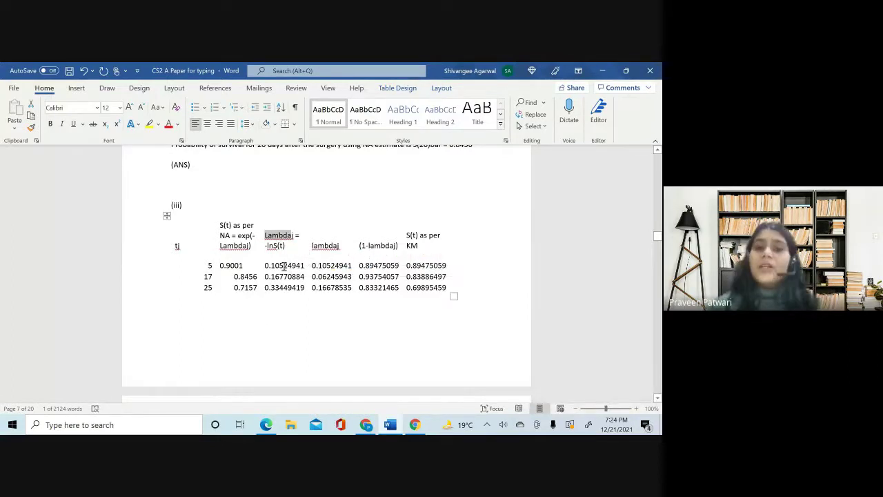
pyautogui.click(264, 268)
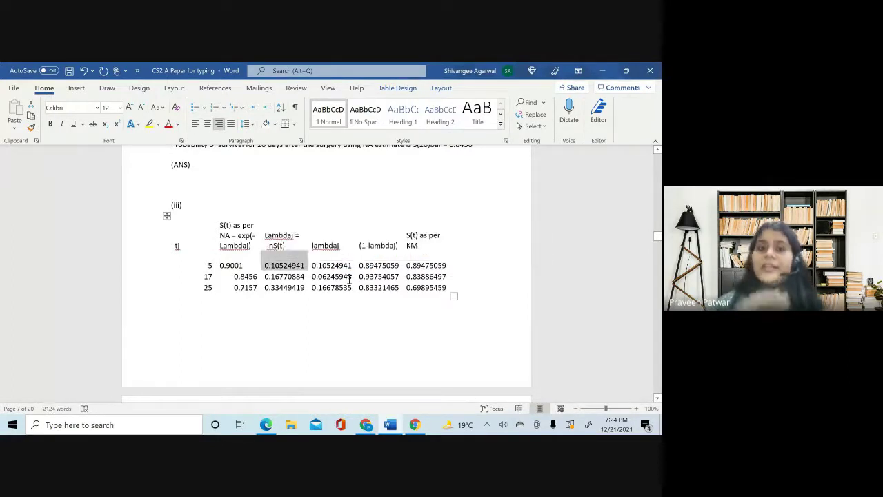
pyautogui.click(349, 278)
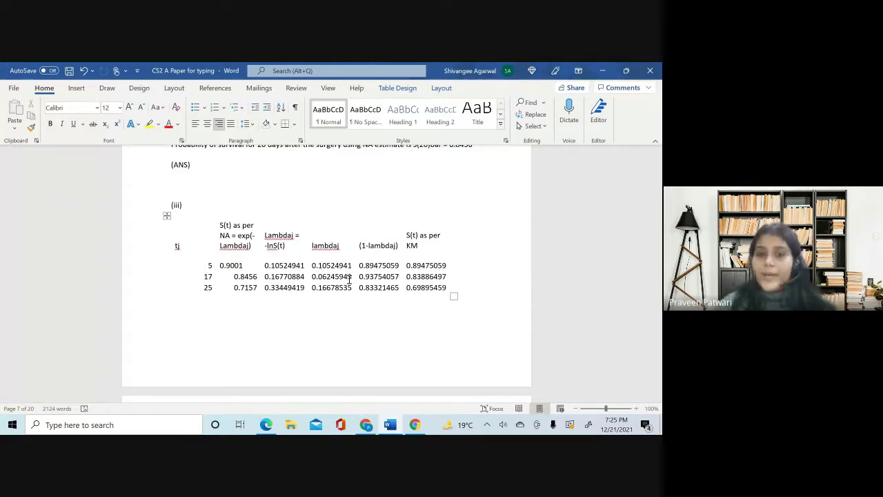
# Step: Compare the notes on lambdaj and the KM estimate with the (1-lambdaj) and S(t) as per KM columns in the table
pyautogui.scroll(-3, 350, 279)
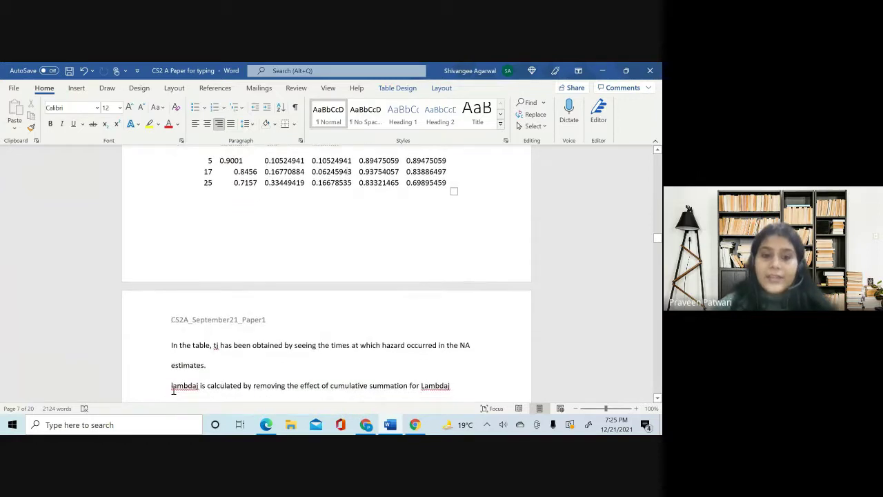
pyautogui.moveTo(170, 384); pyautogui.dragTo(454, 385)
pyautogui.click(459, 389)
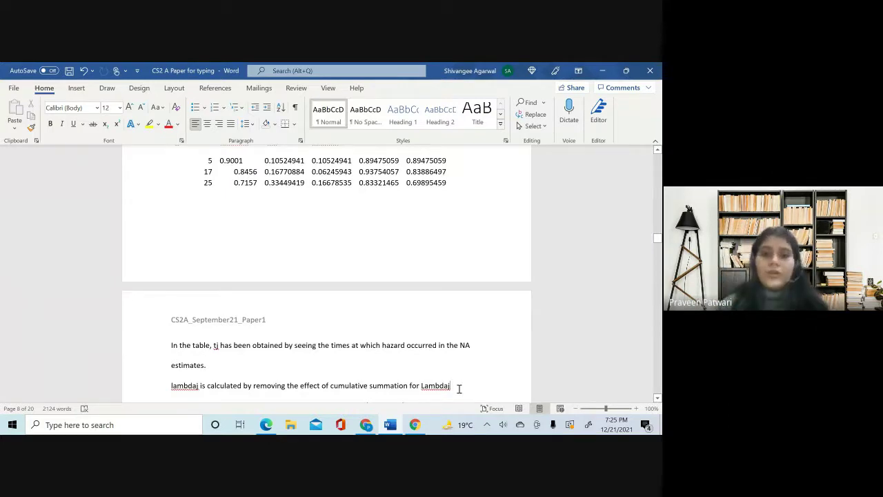
pyautogui.scroll(1, 459, 388)
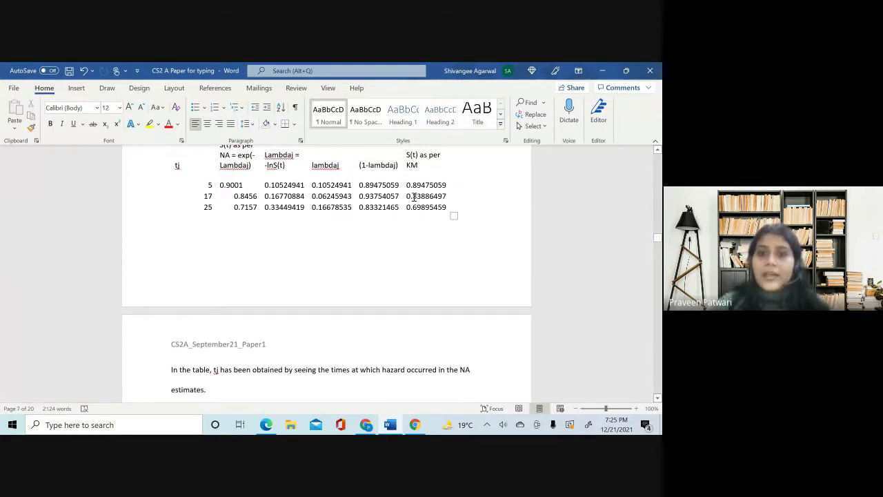
pyautogui.scroll(-2, 405, 329)
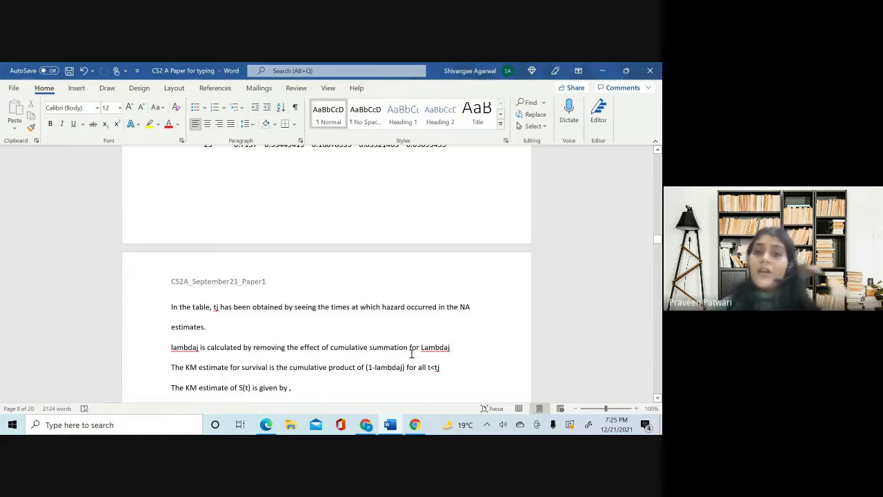
pyautogui.scroll(2, 412, 353)
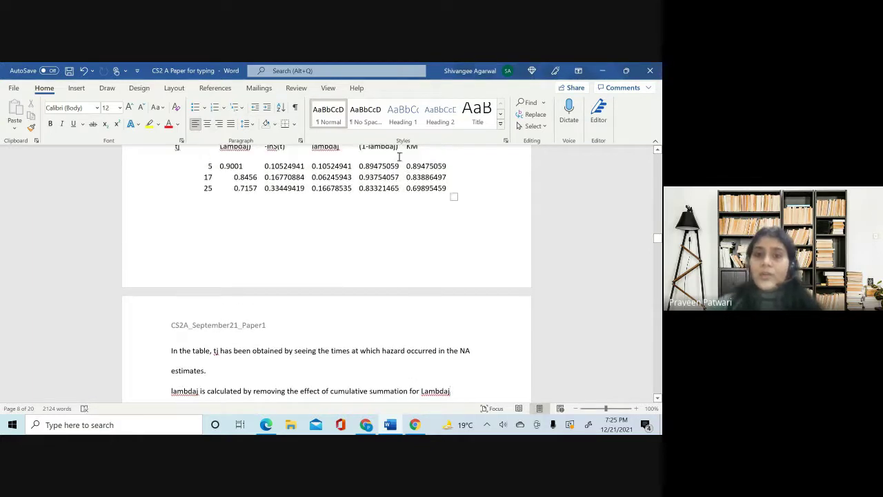
pyautogui.moveTo(407, 165); pyautogui.dragTo(442, 187)
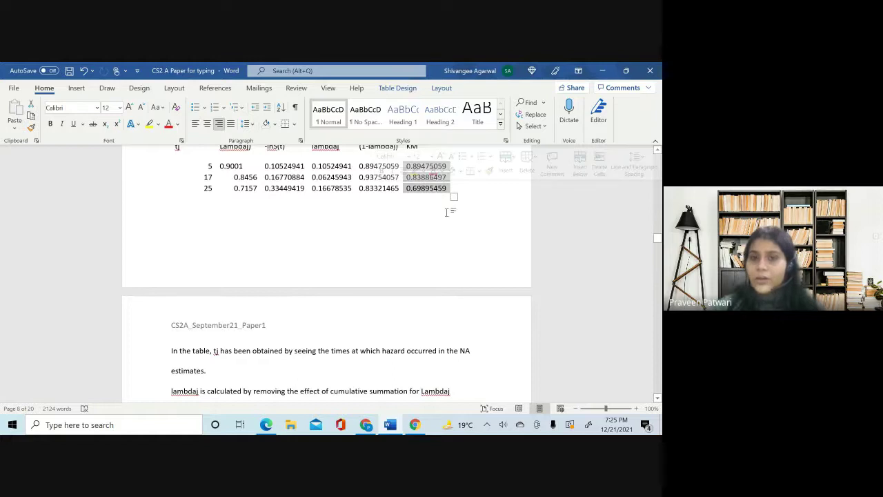
pyautogui.scroll(4, 447, 213)
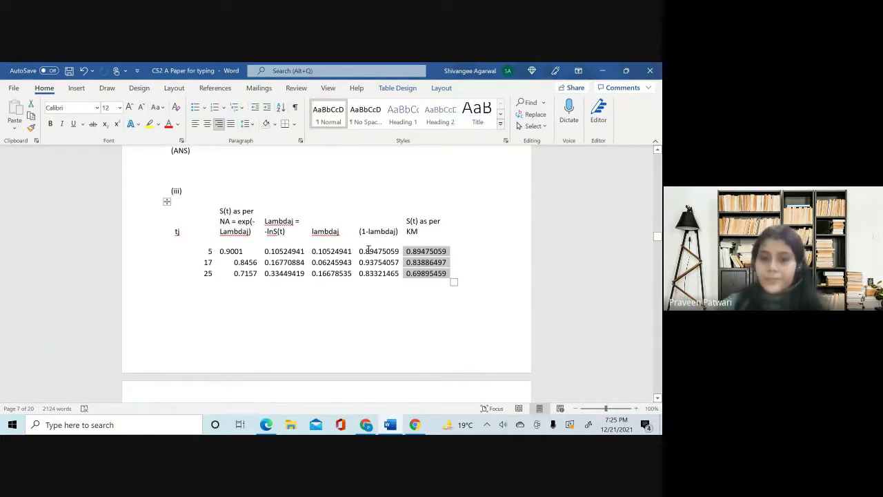
pyautogui.click(356, 251)
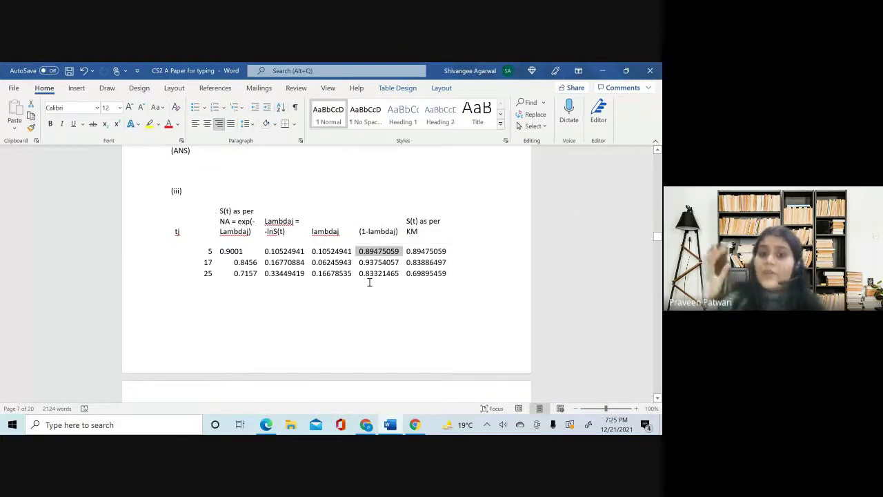
pyautogui.click(370, 283)
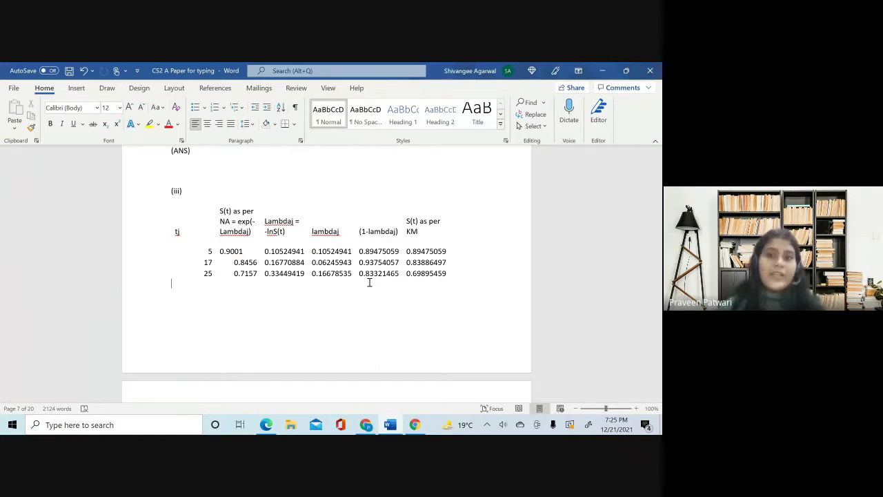
# Step: Review the KM estimate of S(t) listed by time interval and the spacing before the start of ANS 6
pyautogui.scroll(-4, 370, 283)
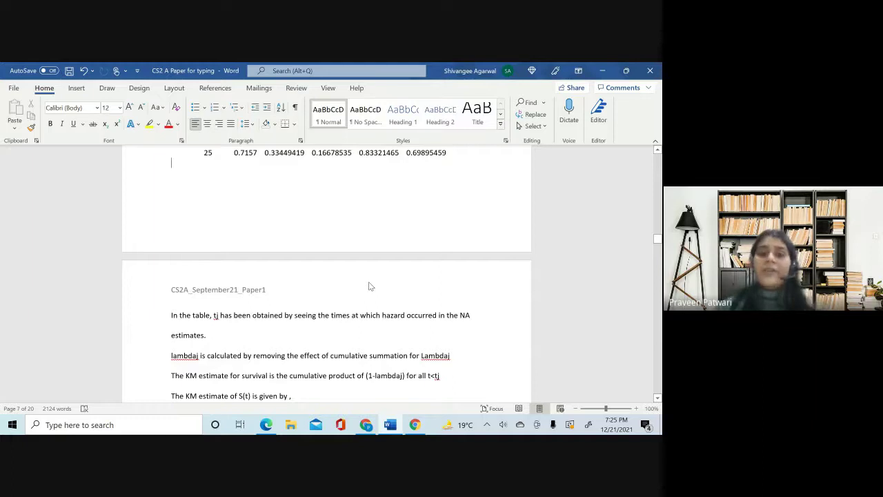
pyautogui.scroll(-3, 369, 284)
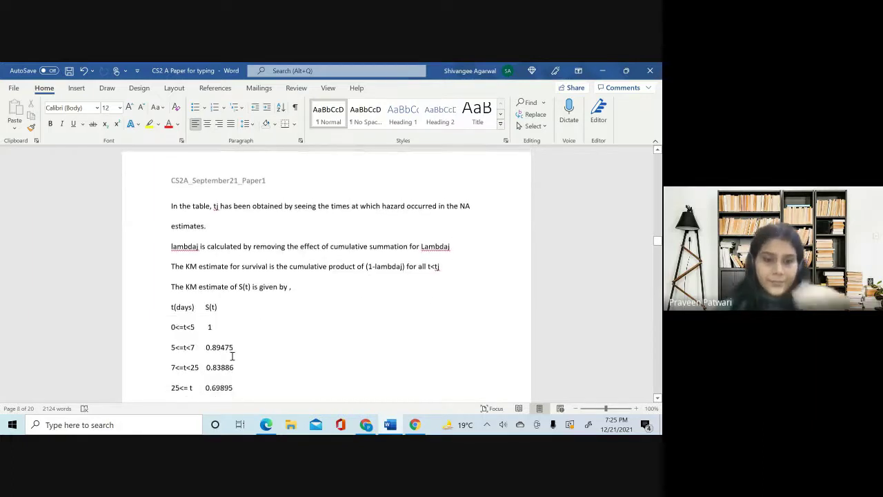
pyautogui.scroll(-2, 231, 357)
pyautogui.scroll(5, 232, 356)
pyautogui.scroll(-7, 232, 356)
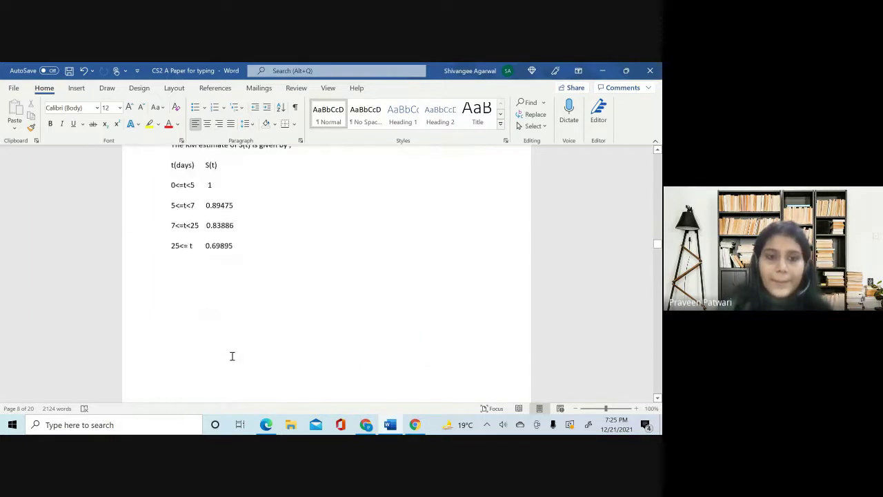
pyautogui.scroll(1, 232, 356)
pyautogui.scroll(-6, 232, 356)
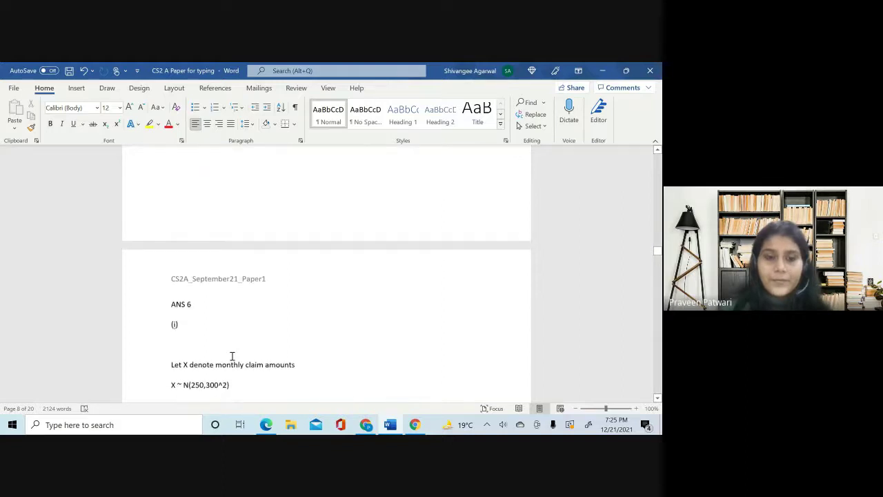
pyautogui.scroll(6, 192, 295)
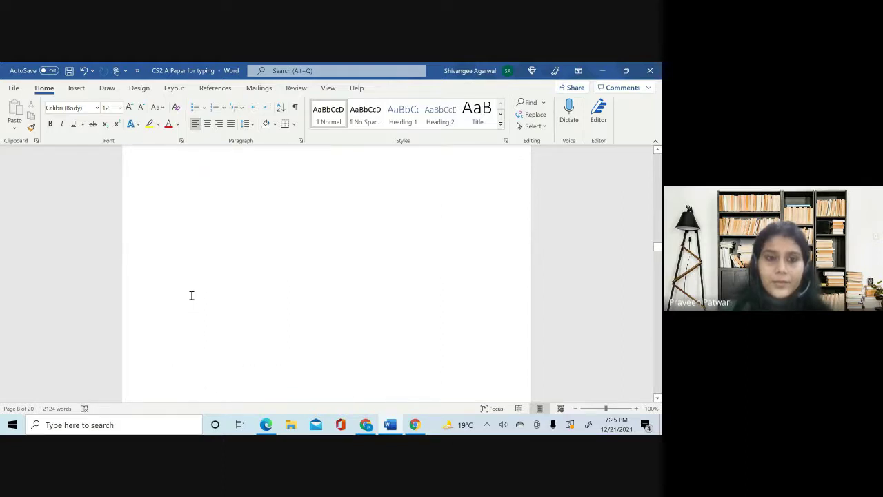
pyautogui.scroll(-1, 191, 295)
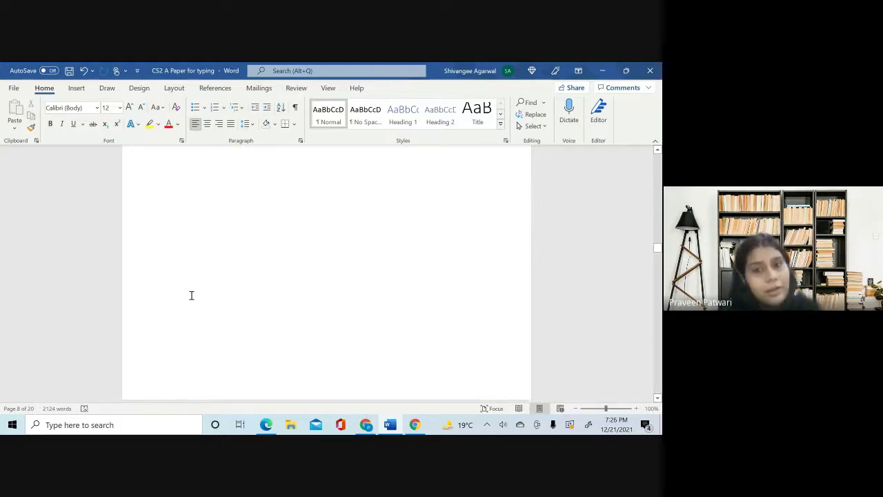
# Step: Examine how ANS 6 starts on a new page after part (iii), and return to the end of the 25<= t row
pyautogui.scroll(10, 295, 267)
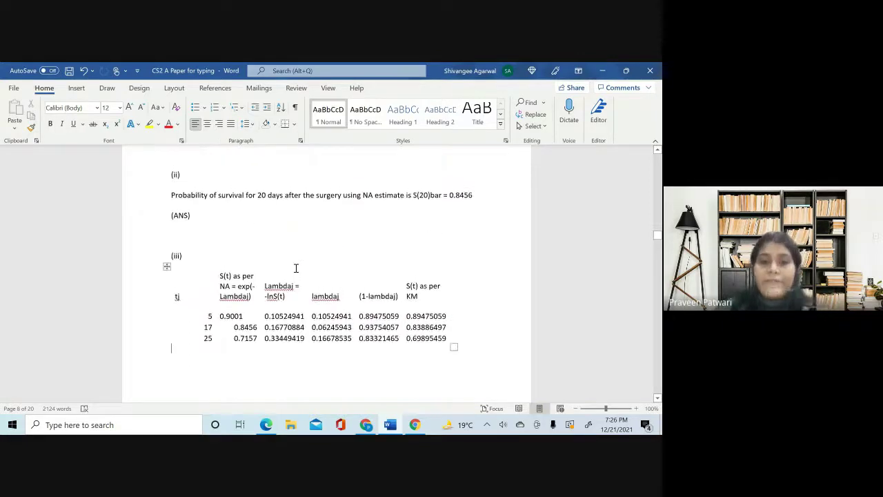
pyautogui.scroll(-15, 295, 267)
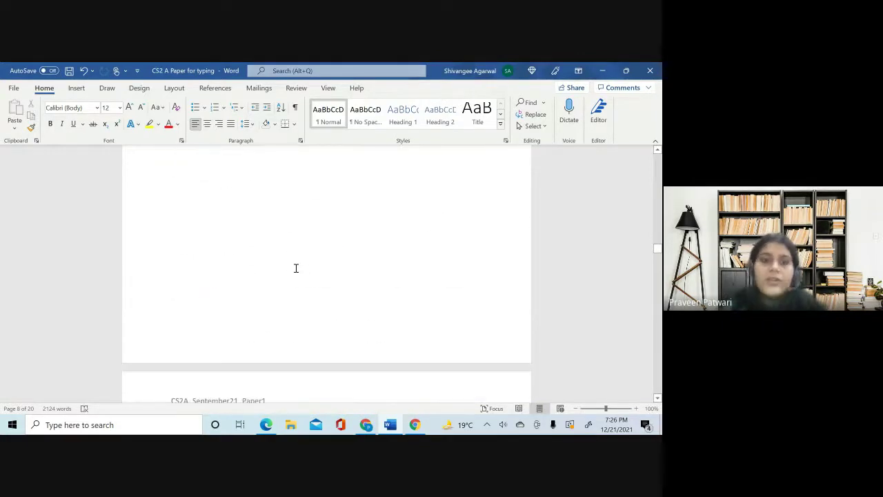
pyautogui.scroll(-3, 304, 229)
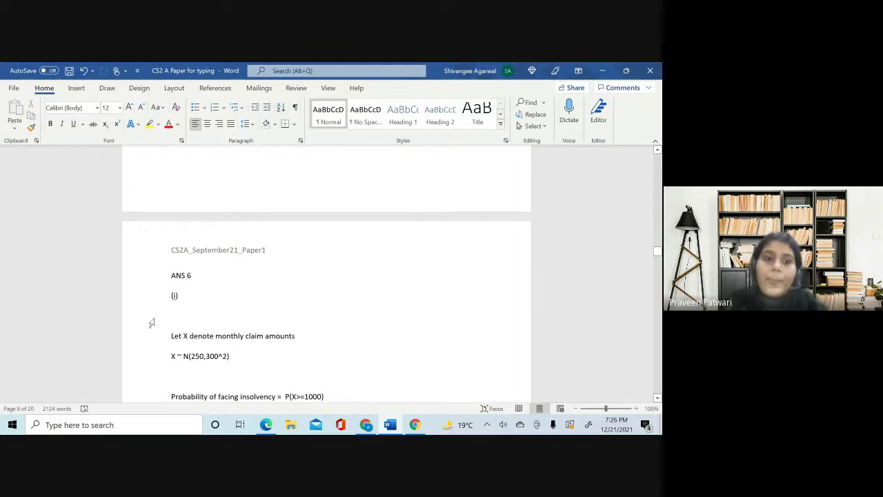
pyautogui.click(219, 277)
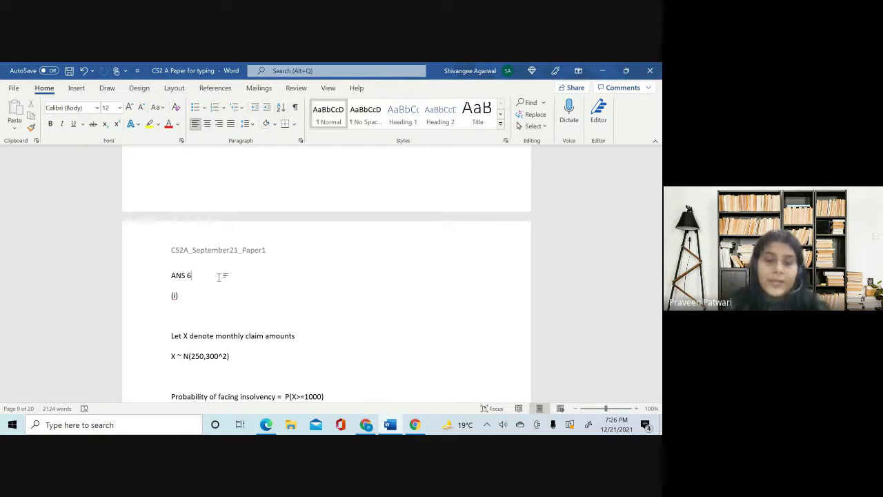
pyautogui.scroll(10, 219, 276)
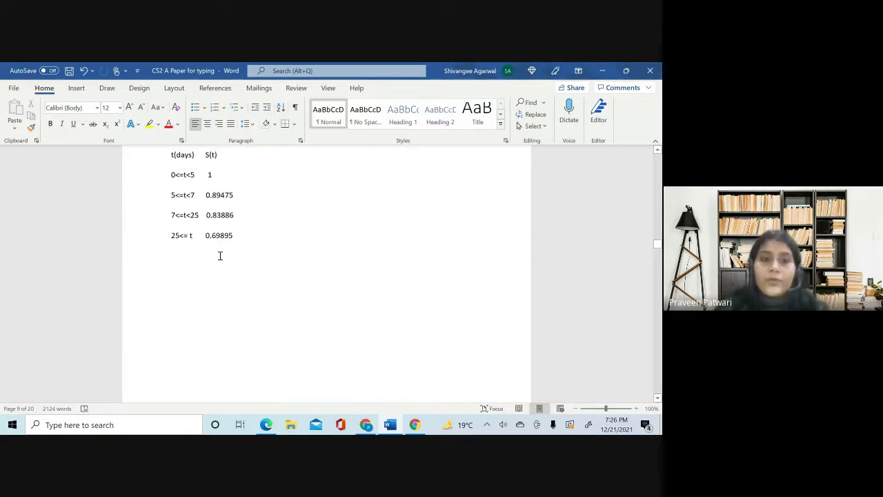
pyautogui.click(256, 236)
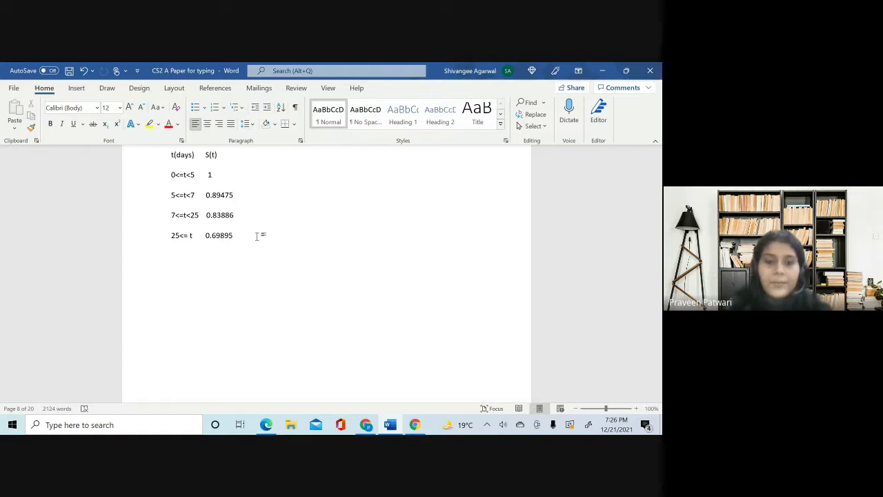
# Step: Add the line "The survival estimate for Kaplan Meier" below the last row of S(t) values
pyautogui.press('Return')
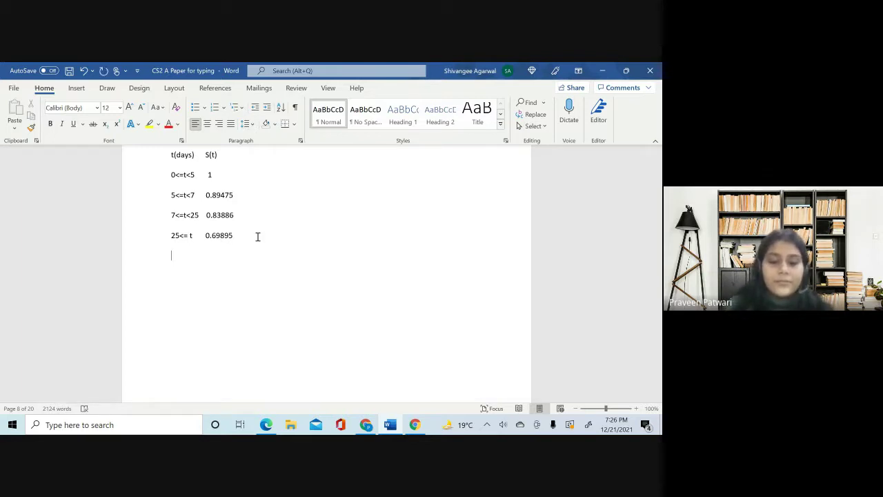
pyautogui.write('The S')
pyautogui.press('BackSpace')
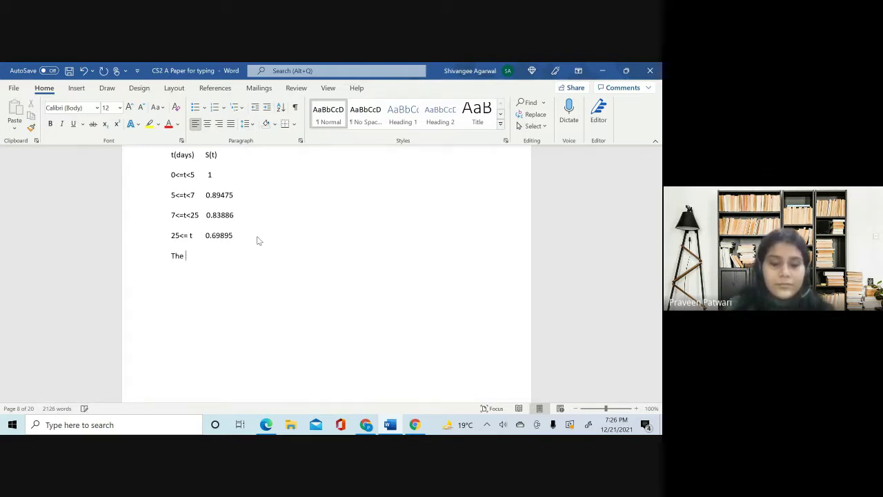
pyautogui.write('survival est')
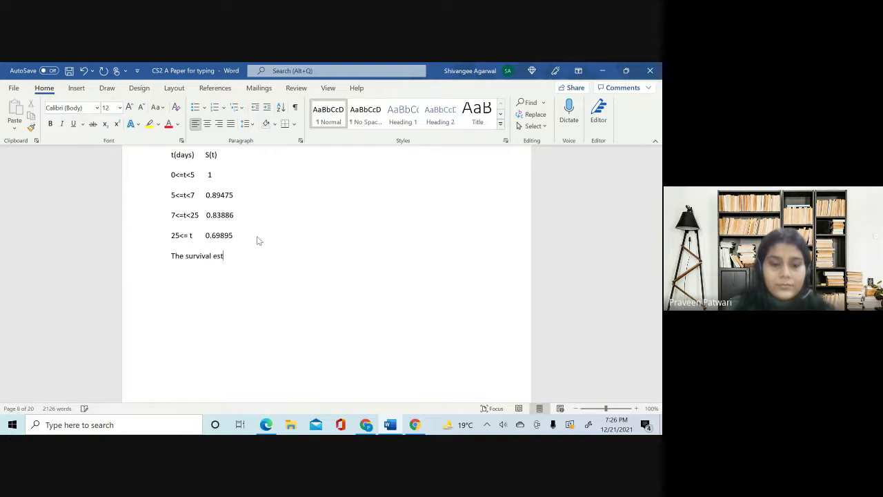
pyautogui.write('imate for ')
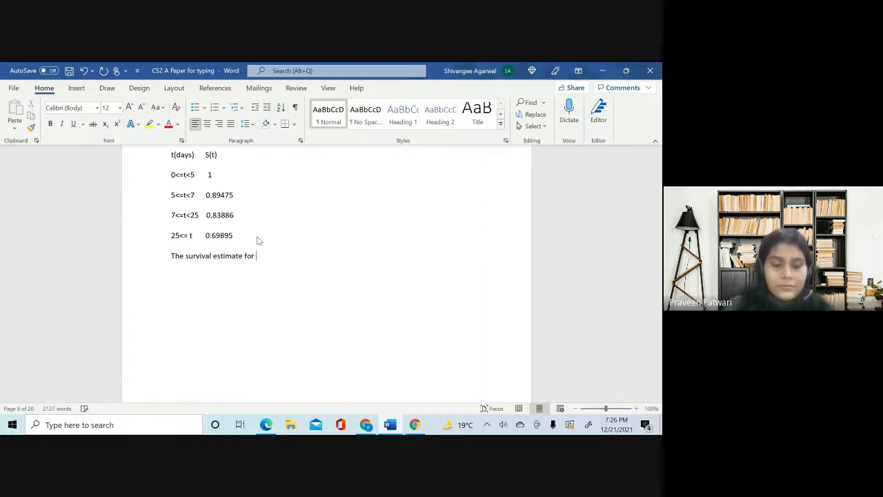
pyautogui.write('Kaplan Meier')
# Step: Add a second line reading "The survival estiate for Nelson Aalen" under the Kaplan Meier line
pyautogui.press('Return')
pyautogui.write('The su')
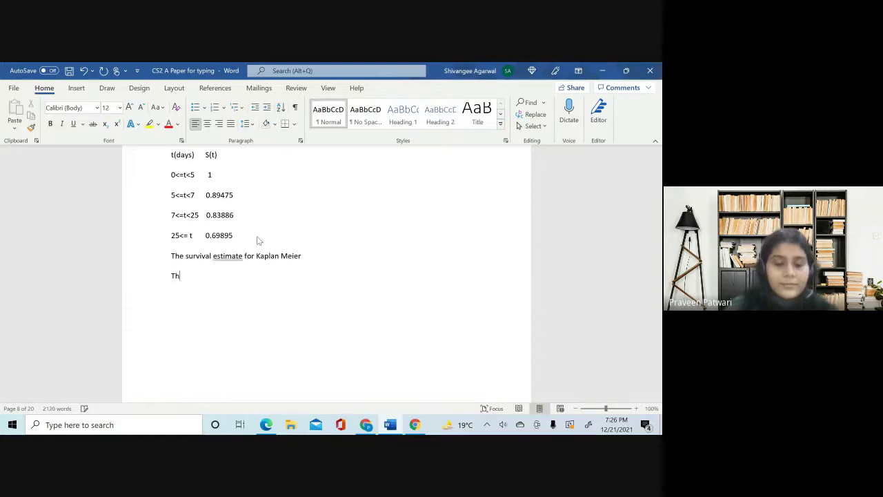
pyautogui.write('rviuva')
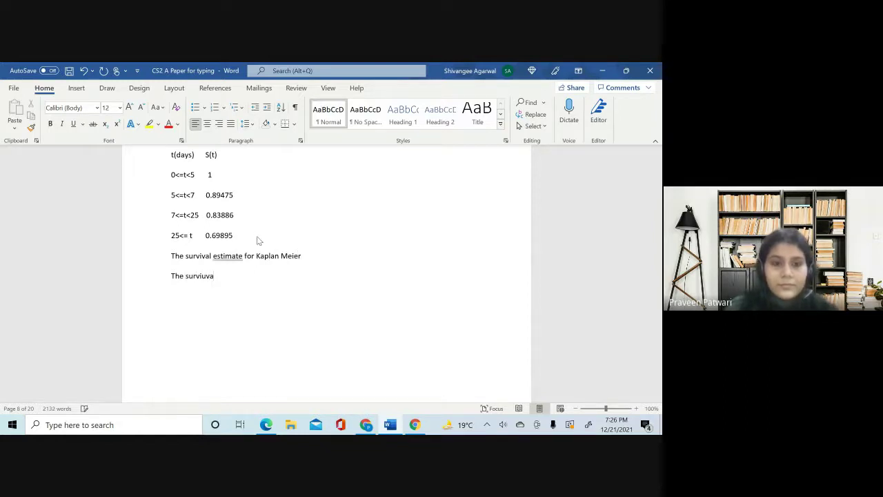
pyautogui.press('BackSpace')
pyautogui.press('BackSpace')
pyautogui.press('BackSpace')
pyautogui.write('val estiate for Nels')
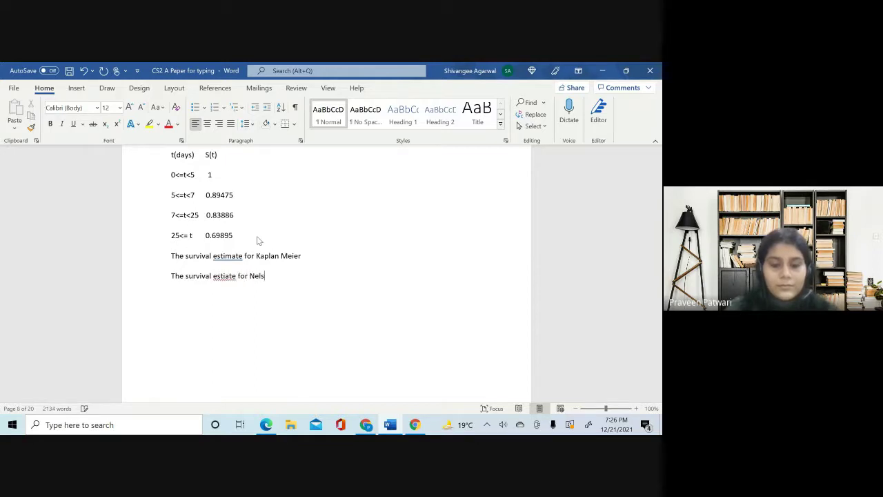
pyautogui.write('on Aalen')
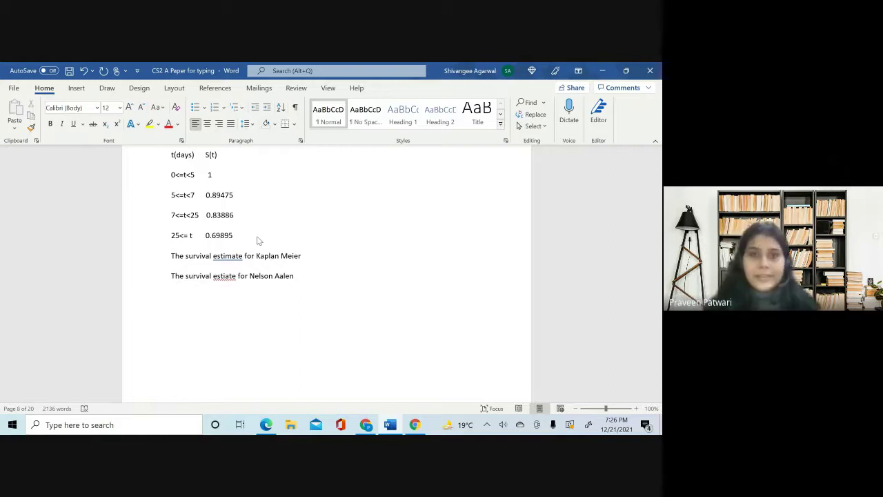
# Step: Delete the Kaplan Meier and Nelson Aalen survival estimate lines below the S(t) values
pyautogui.moveTo(305, 276); pyautogui.dragTo(166, 257)
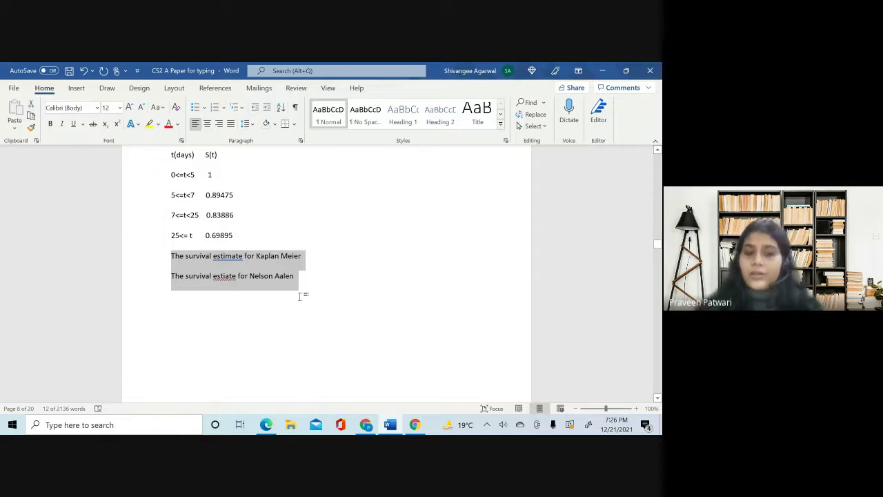
pyautogui.hotkey('ctrl', 'x')
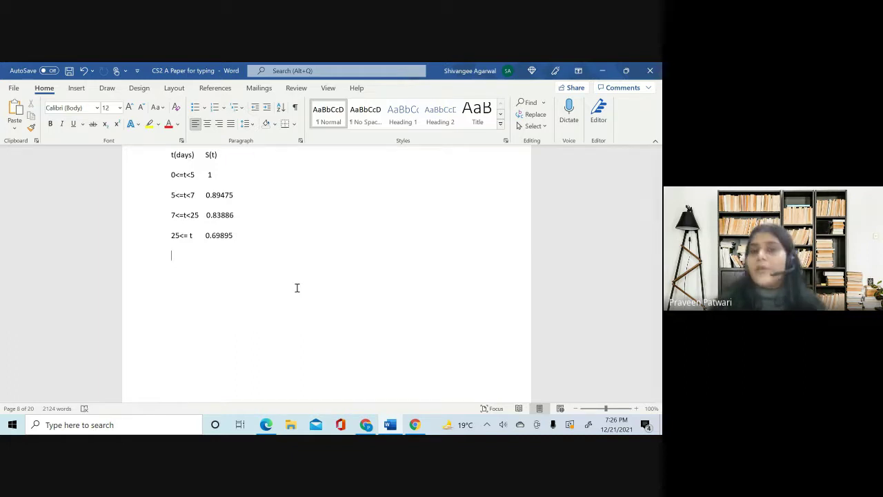
# Step: Insert a new page before the existing Answer 6 and head it "ANS 6"
pyautogui.scroll(-10, 297, 288)
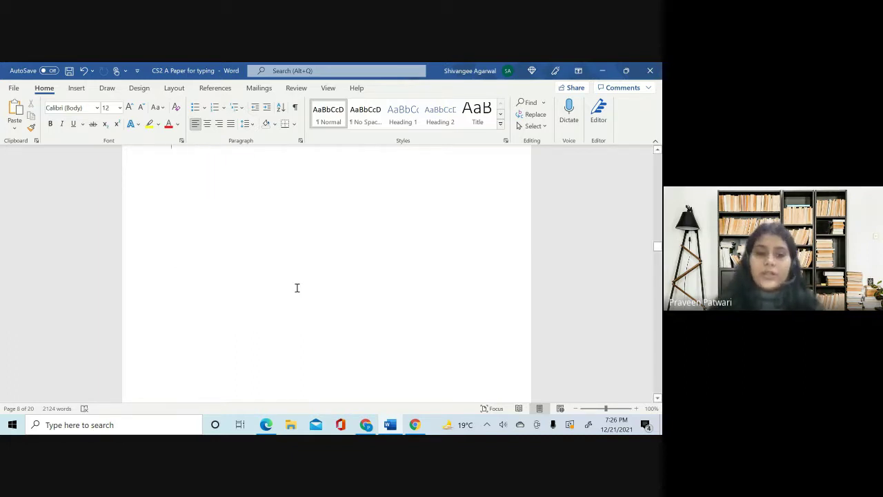
pyautogui.click(296, 287)
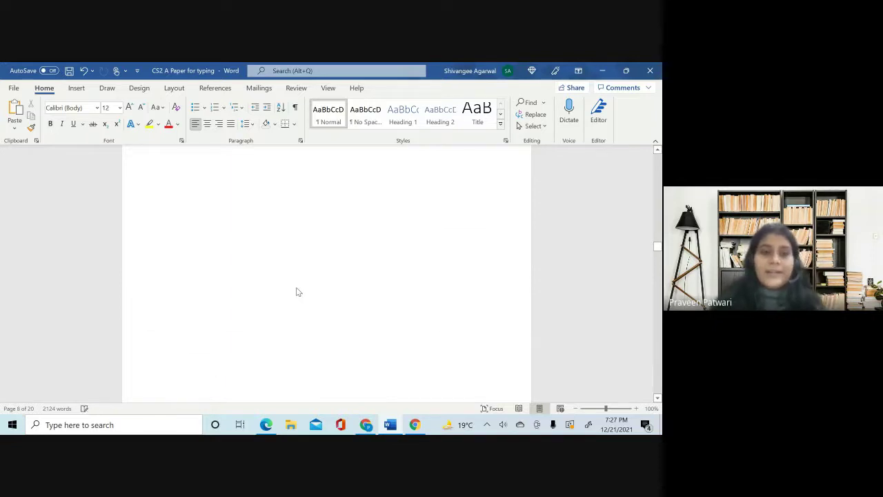
pyautogui.scroll(-2, 297, 290)
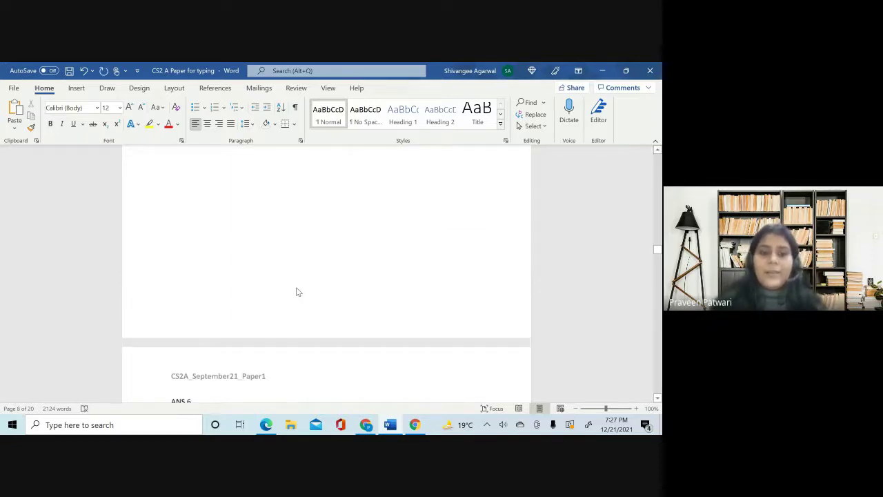
pyautogui.hotkey('ctrl', 'z')
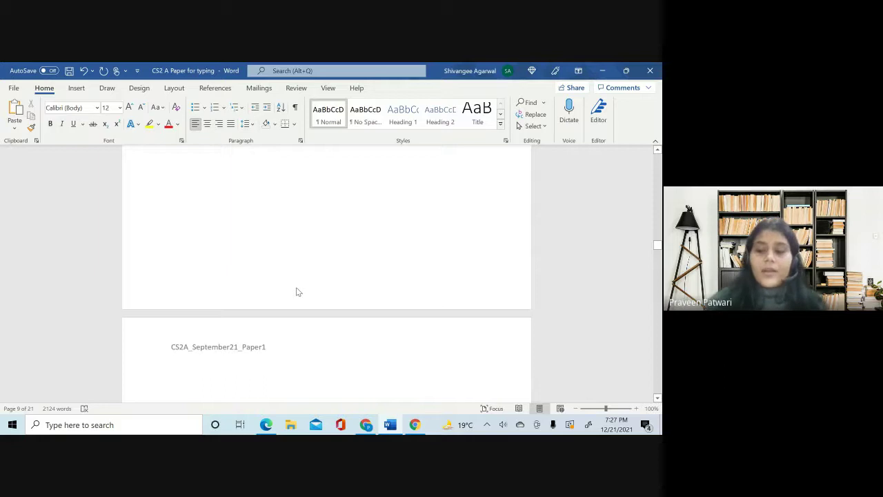
pyautogui.write('NS 6')
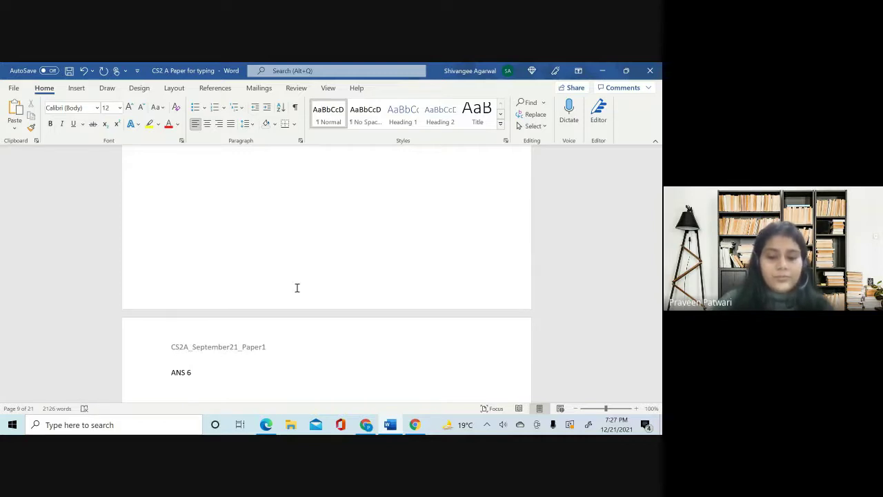
# Step: Copy the existing Answer 6 working, ending at "From Pg 14 of Tables,", and paste it under the new "ANS 6" heading
pyautogui.scroll(-5, 296, 288)
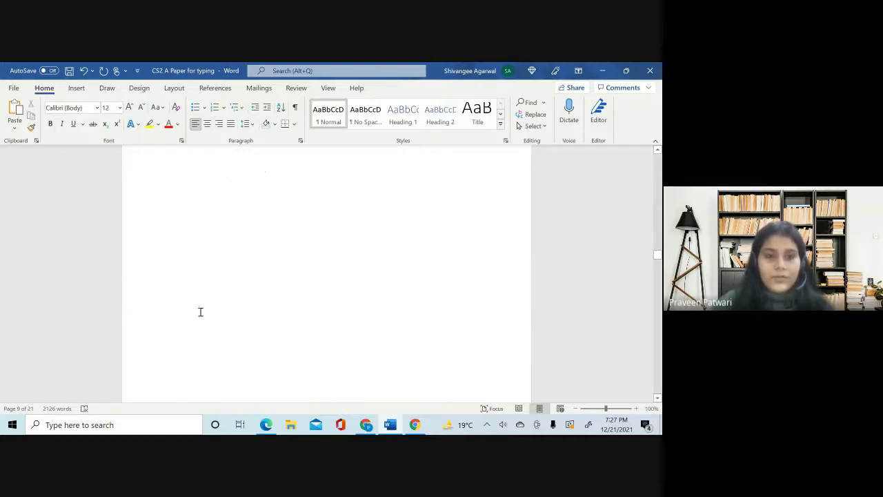
pyautogui.scroll(3, 199, 311)
pyautogui.moveTo(169, 341); pyautogui.dragTo(263, 365)
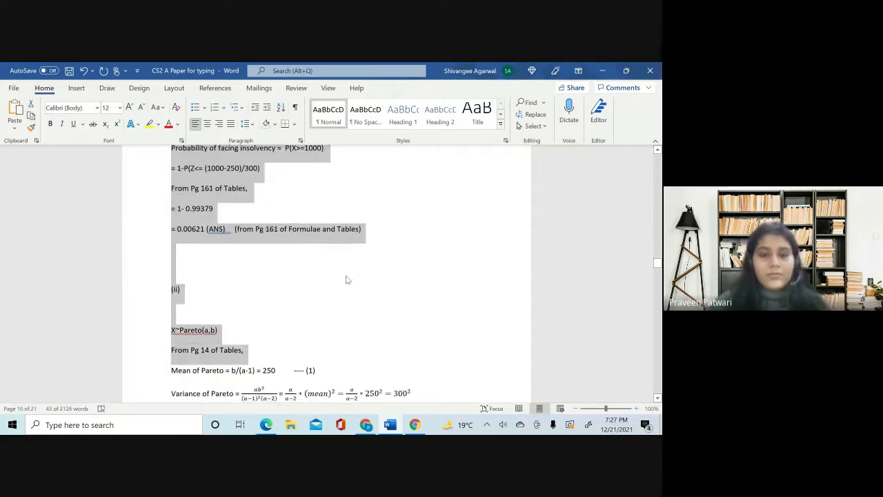
pyautogui.scroll(6, 384, 244)
pyautogui.scroll(10, 383, 243)
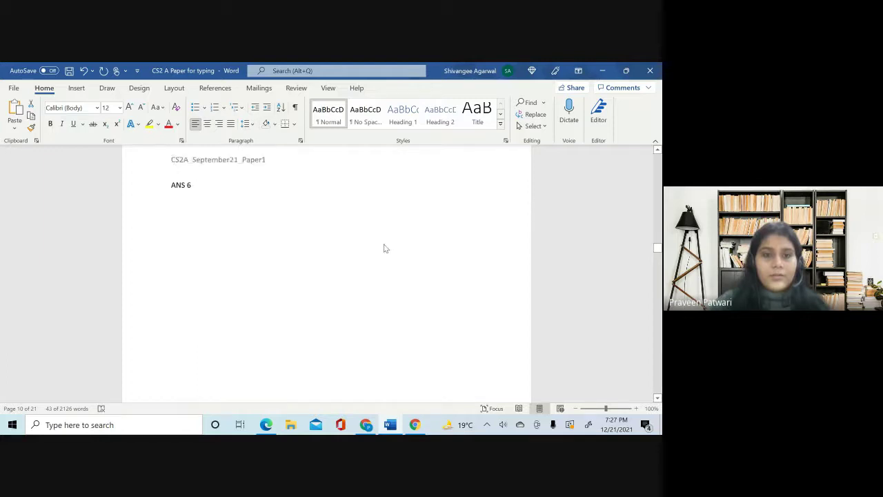
pyautogui.click(186, 300)
pyautogui.hotkey('ctrl', 'v')
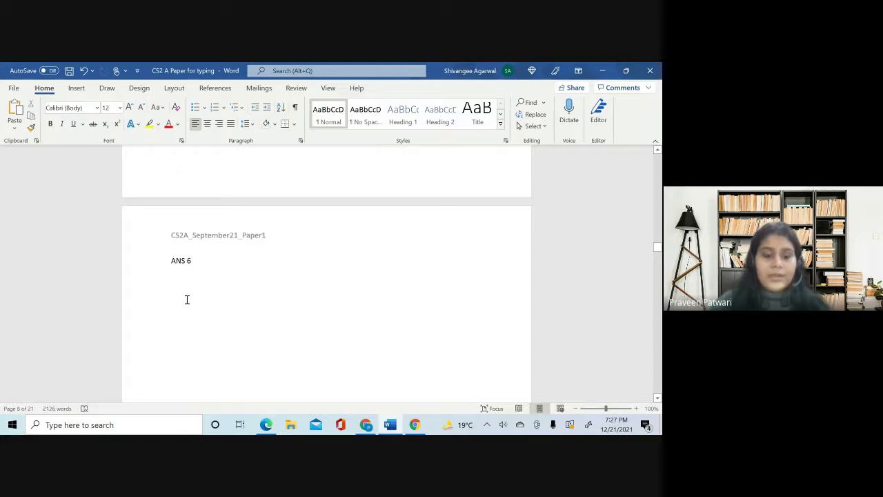
# Step: Add the line "Survival estimate for Kaplan Meier" below the 25<= t row of the S(t) values
pyautogui.scroll(5, 187, 299)
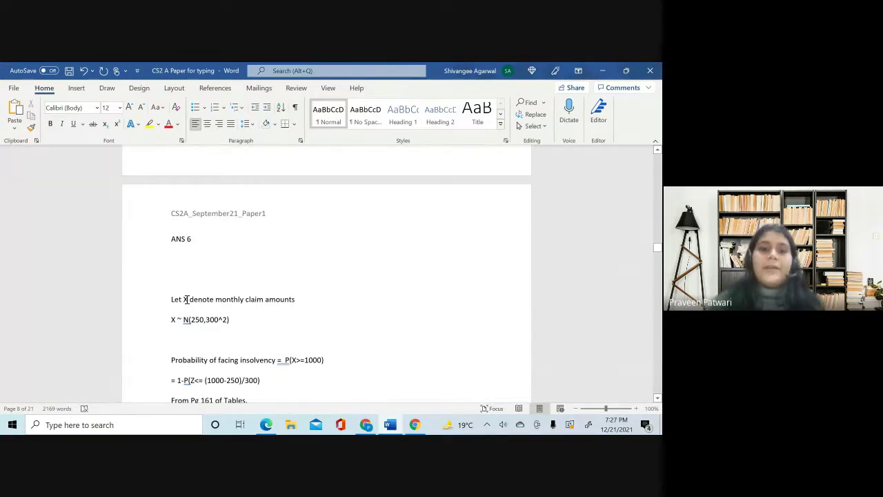
pyautogui.scroll(5, 186, 300)
pyautogui.scroll(5, 186, 300)
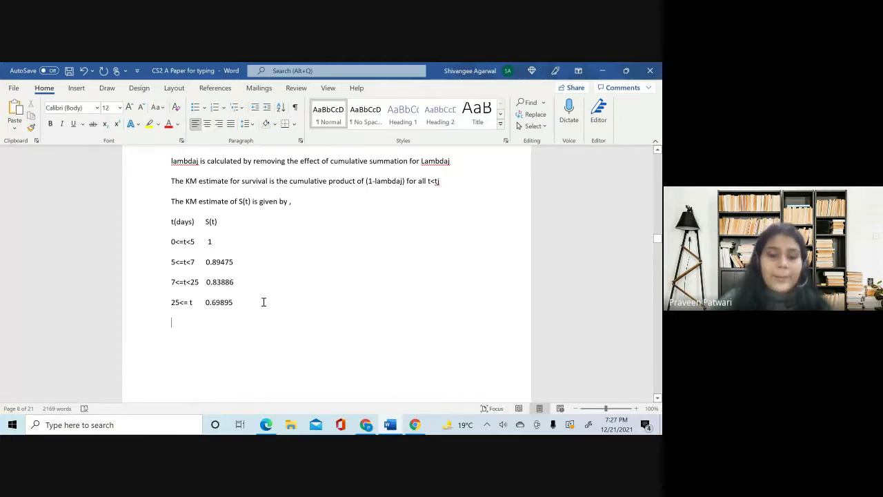
pyautogui.write('Sur')
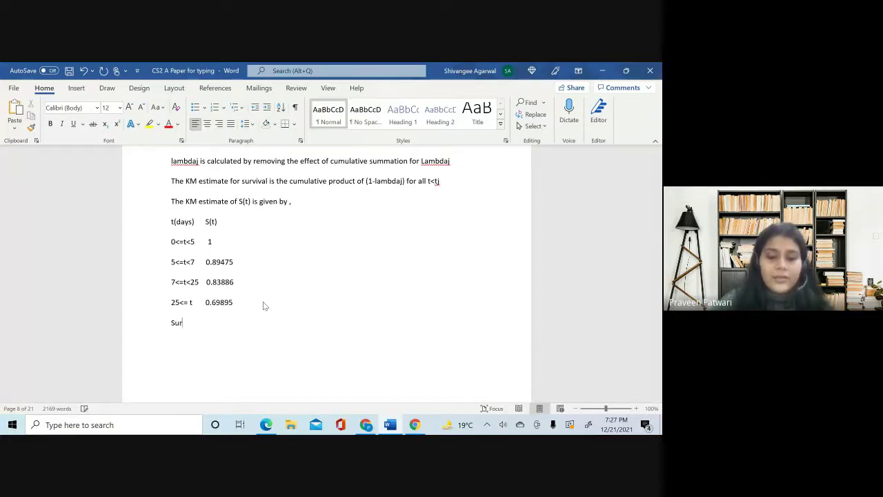
pyautogui.write('vival estimate for Kap')
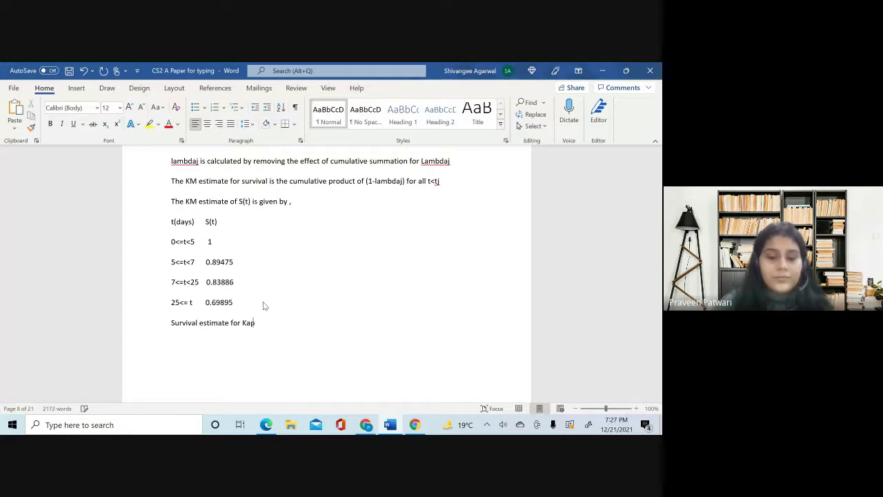
pyautogui.write('lan Meier')
# Step: Add a line reading "Survival estimate for Nelson Aalen." under the Kaplan Meier line
pyautogui.press('Return')
pyautogui.write('Survival')
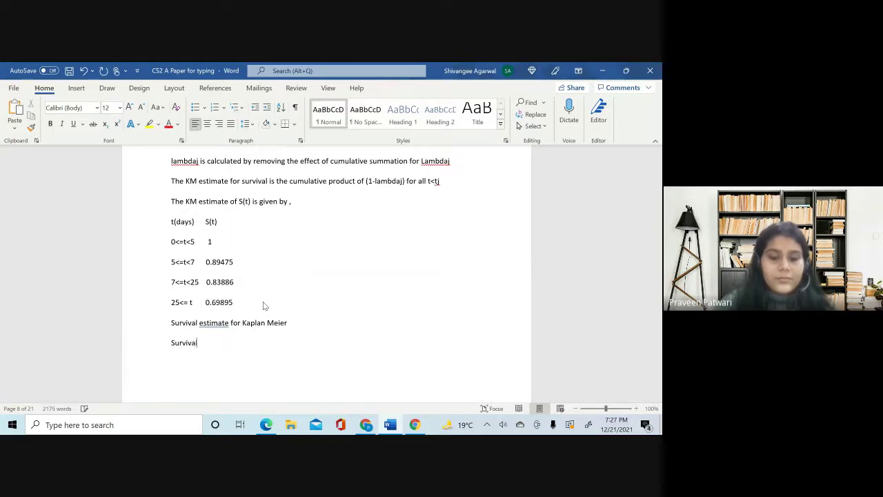
pyautogui.write(' estimate f')
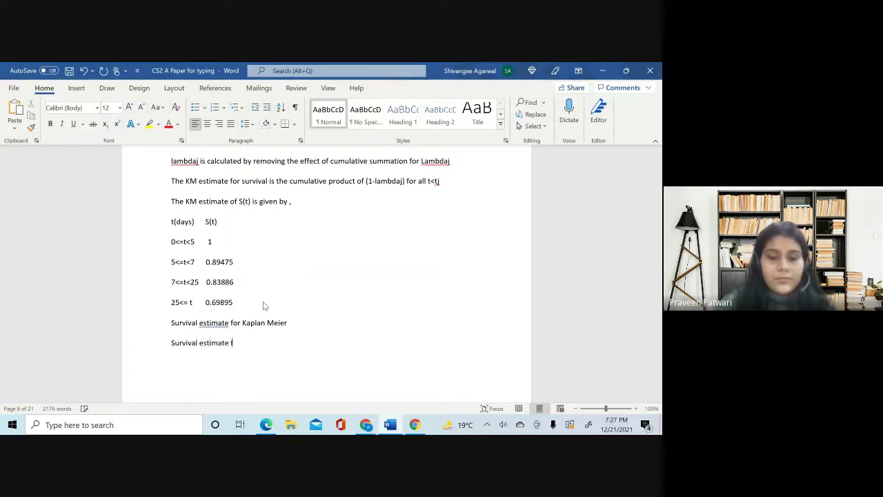
pyautogui.write('or Nelson Aalen.')
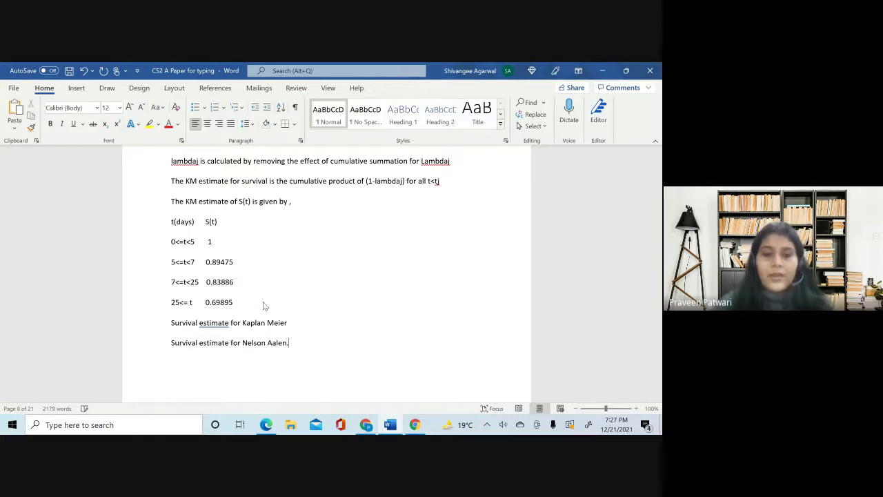
# Step: Remove the empty line above the new "ANS 6" heading
pyautogui.scroll(-10, 263, 305)
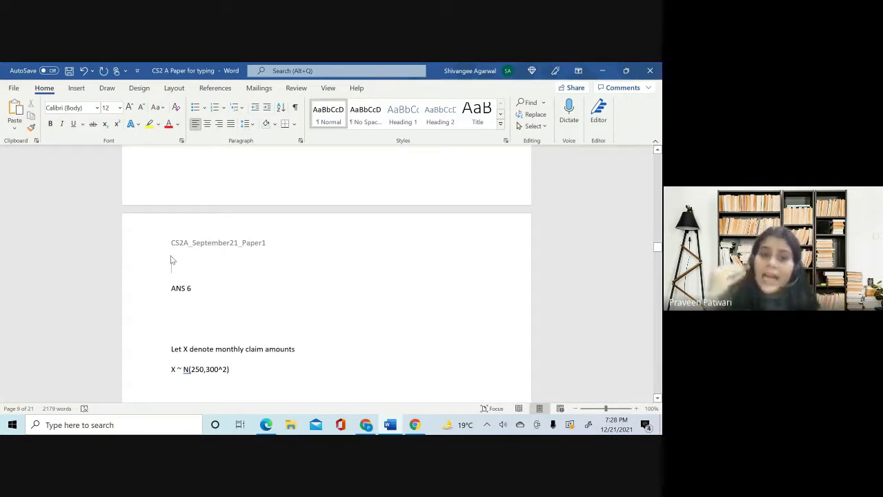
pyautogui.click(173, 260)
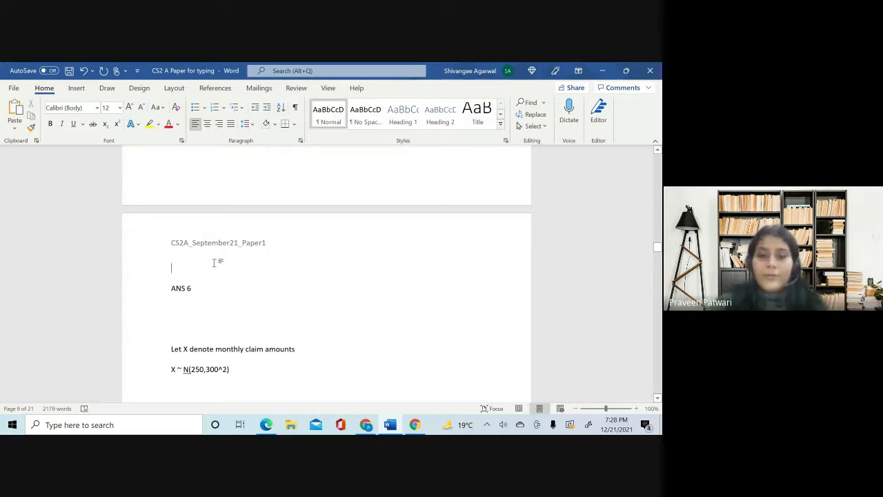
pyautogui.press('BackSpace')
# Step: Insert a blank page after the line "From Pg 14 of Tables," in part (ii) of the new Answer 6
pyautogui.scroll(-5, 319, 394)
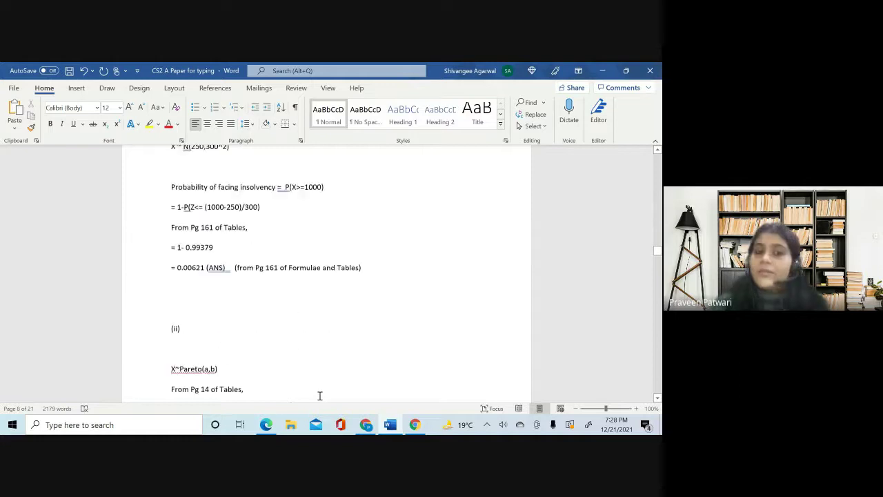
pyautogui.scroll(-8, 319, 394)
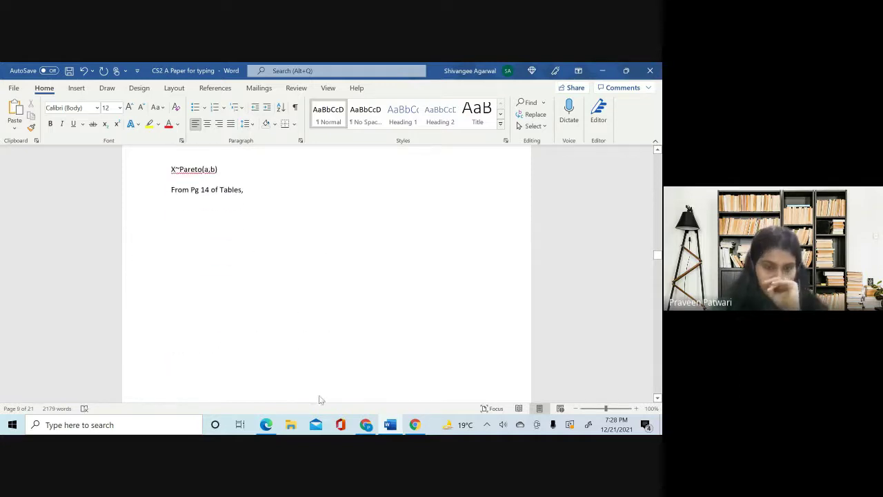
pyautogui.scroll(2, 210, 301)
pyautogui.scroll(4, 210, 301)
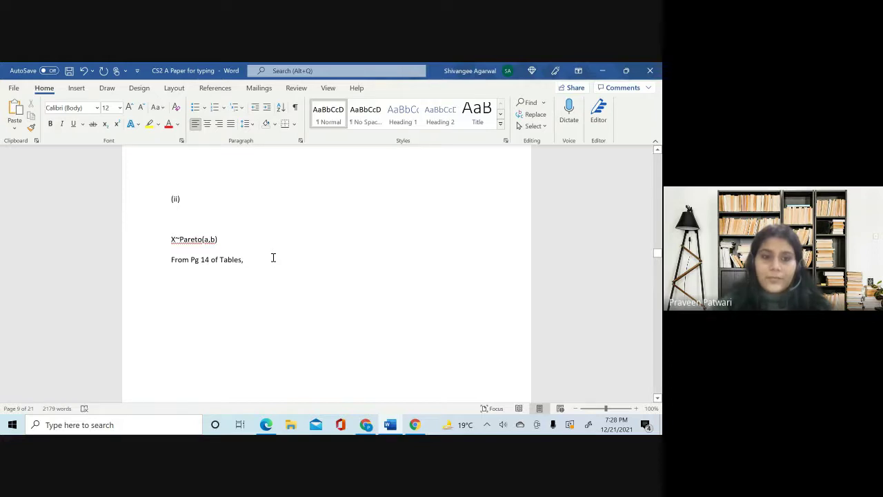
pyautogui.click(76, 88)
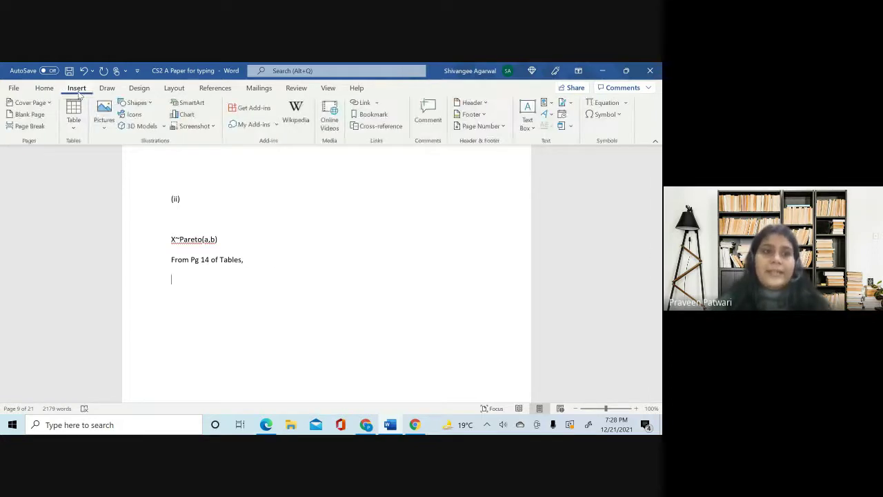
pyautogui.click(30, 115)
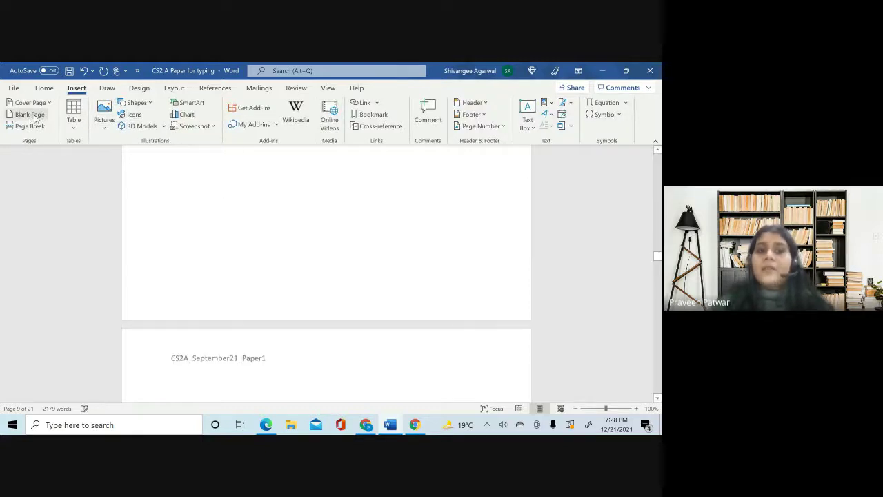
# Step: Add the heading "ANS 6" at the start of the new blank page and paste the copied answer text below it
pyautogui.scroll(5, 218, 243)
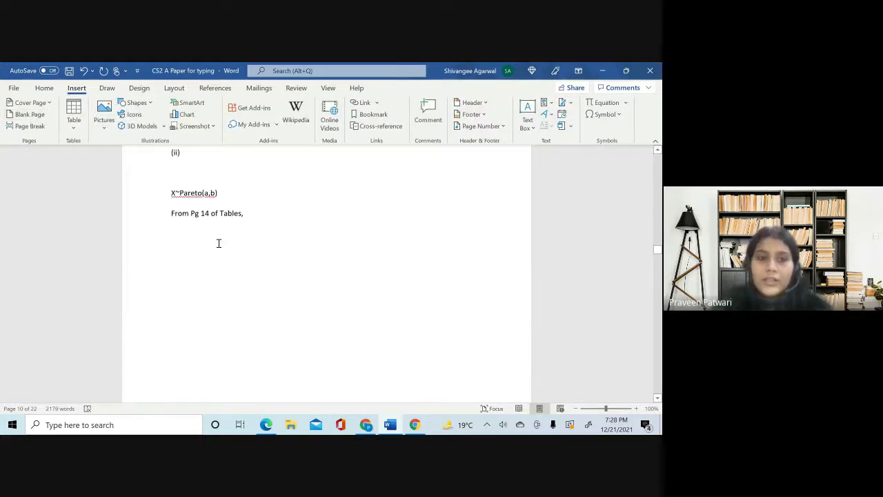
pyautogui.doubleClick(172, 241)
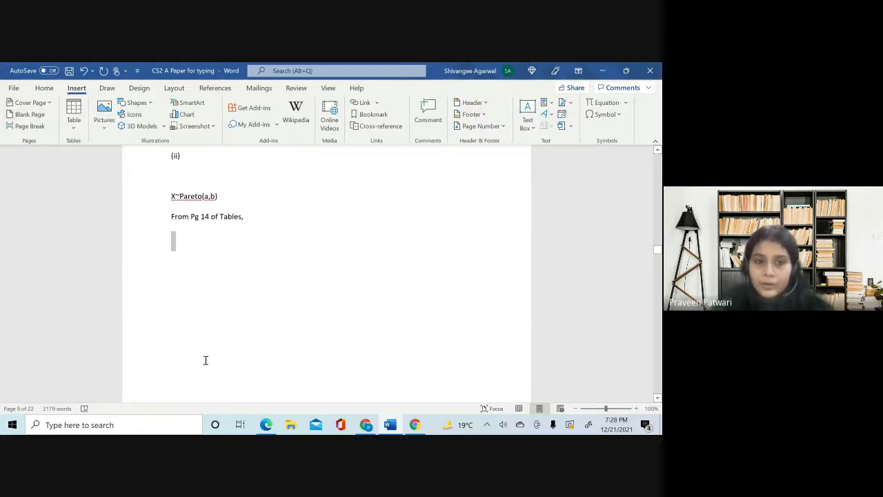
pyautogui.doubleClick(259, 253)
pyautogui.scroll(-5, 260, 254)
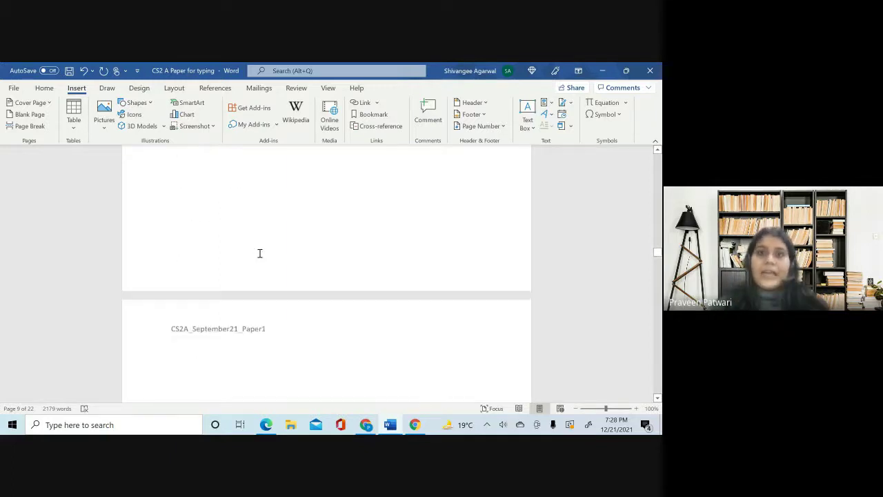
pyautogui.click(187, 332)
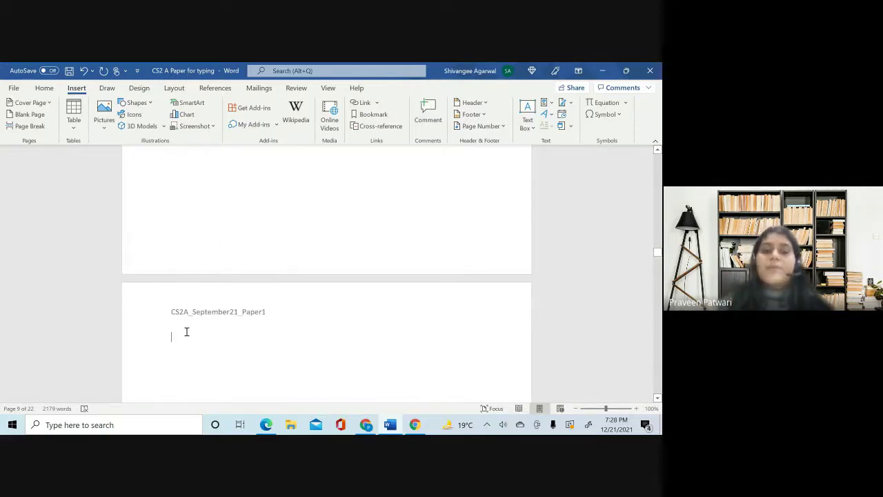
pyautogui.write('ANS 6')
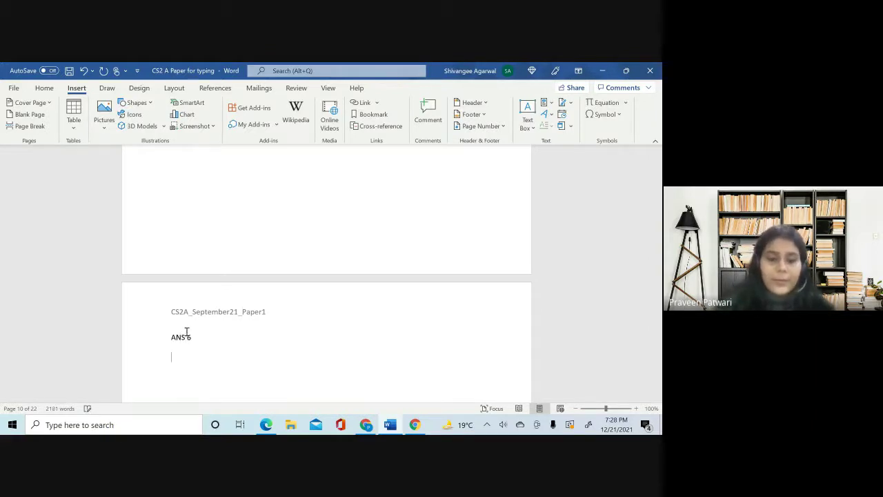
pyautogui.hotkey('ctrl', 'v')
# Step: Paste the same answer text again below "From Pg 14 of Tables," on the page before the new ANS 6 heading
pyautogui.scroll(3, 413, 200)
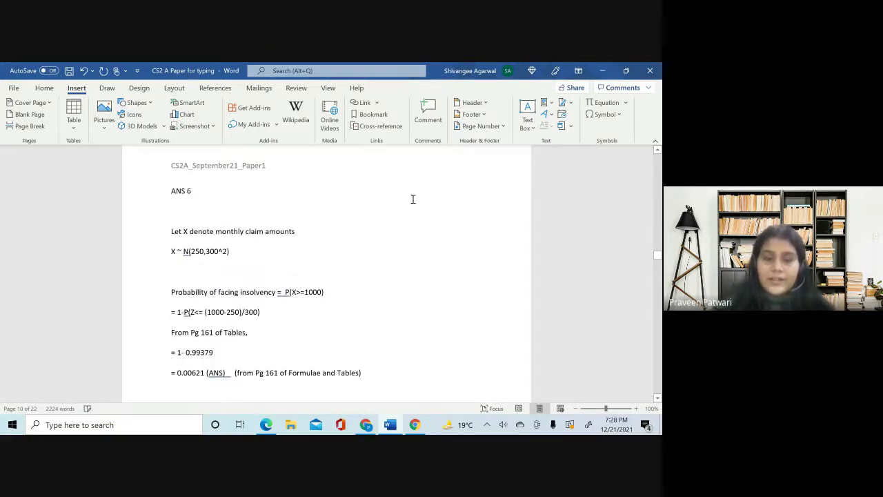
pyautogui.scroll(3, 292, 205)
pyautogui.keyDown('ctrl'); pyautogui.scroll(-1, 291, 206); pyautogui.keyUp('ctrl')
pyautogui.scroll(-6, 279, 371)
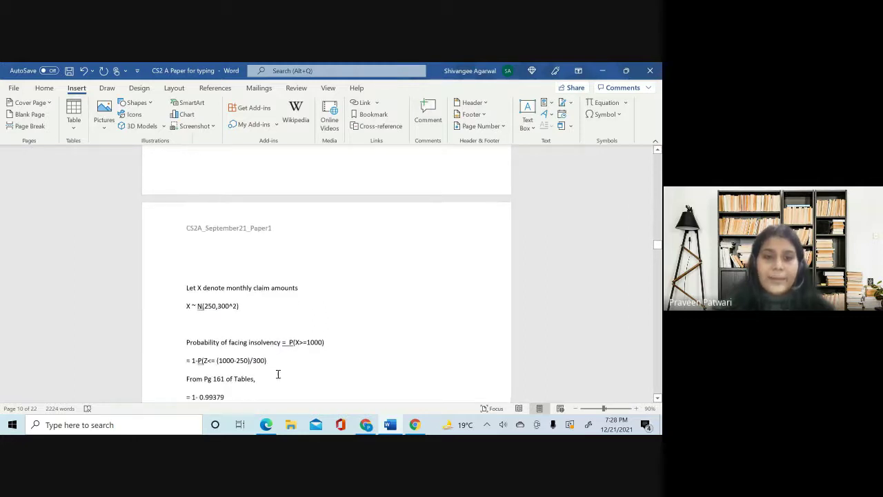
pyautogui.press('Return')
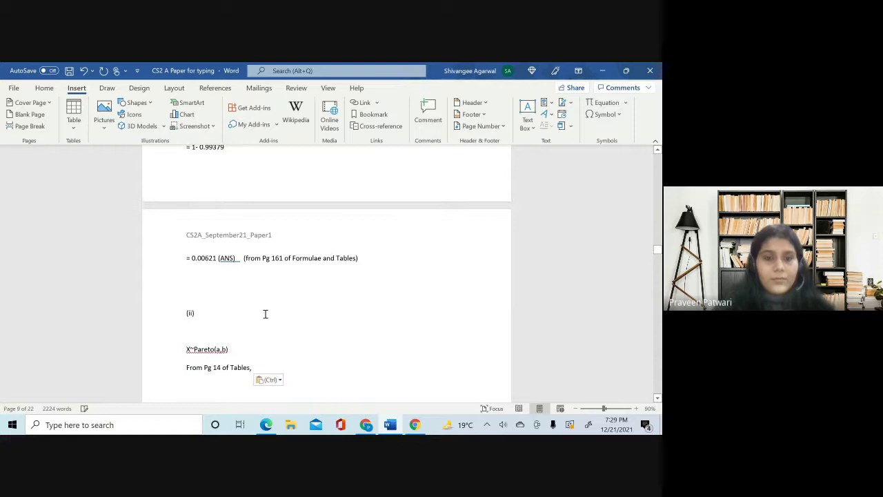
# Step: Examine where the new ANS 6 page starts relative to the lengthened answer before it
pyautogui.scroll(-4, 265, 314)
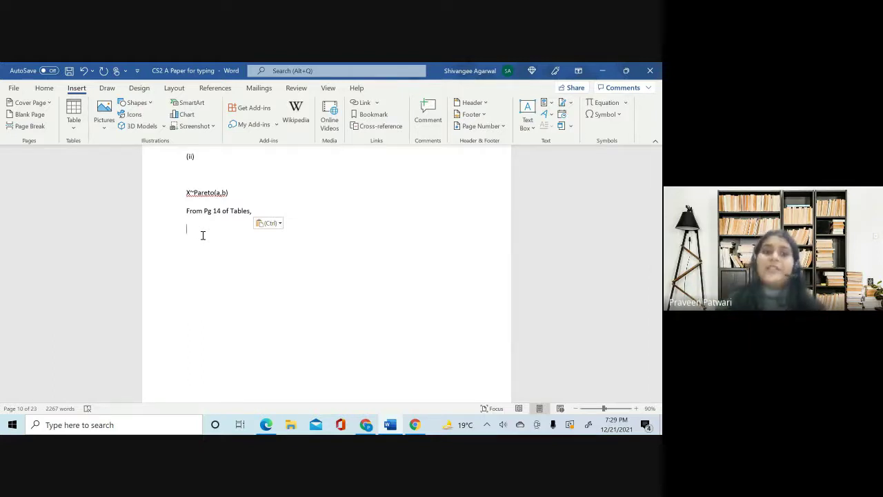
pyautogui.scroll(-3, 203, 235)
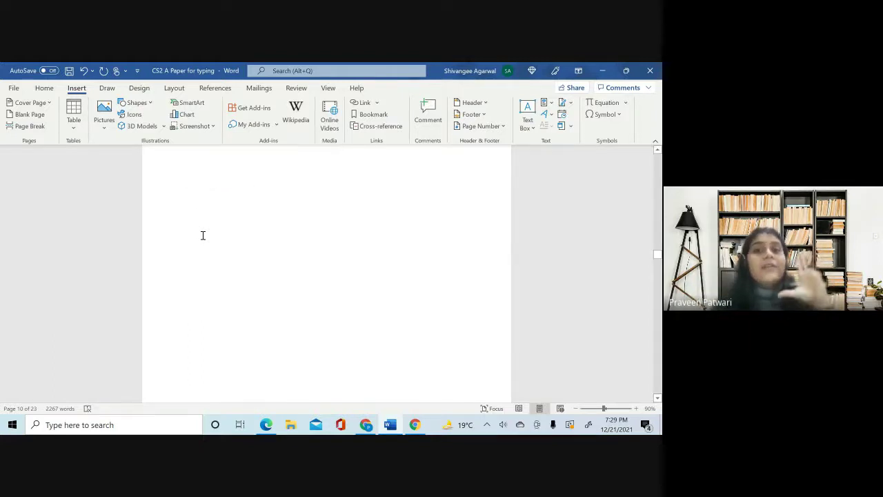
pyautogui.scroll(-1, 203, 235)
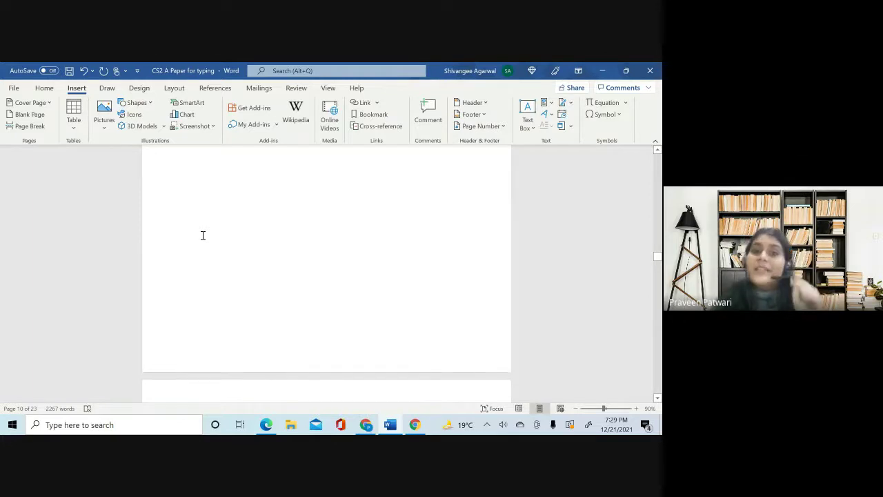
pyautogui.scroll(-3, 203, 235)
pyautogui.click(187, 310)
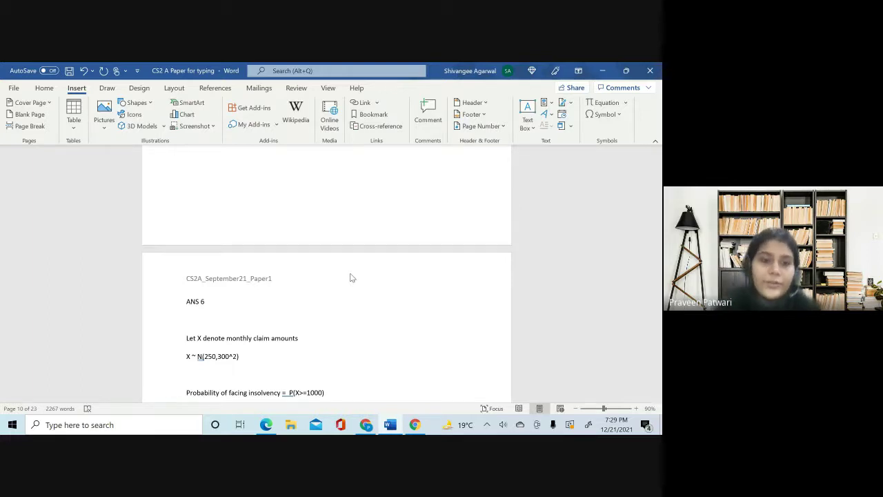
pyautogui.scroll(-3, 351, 276)
pyautogui.scroll(2, 351, 272)
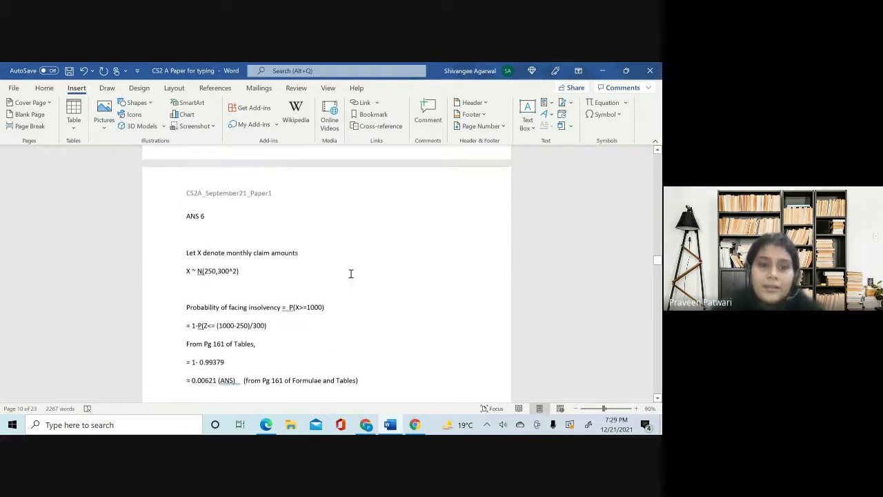
# Step: Check the Google Meet call window, return to the Word document and dismiss the presenting notification
pyautogui.click(358, 426)
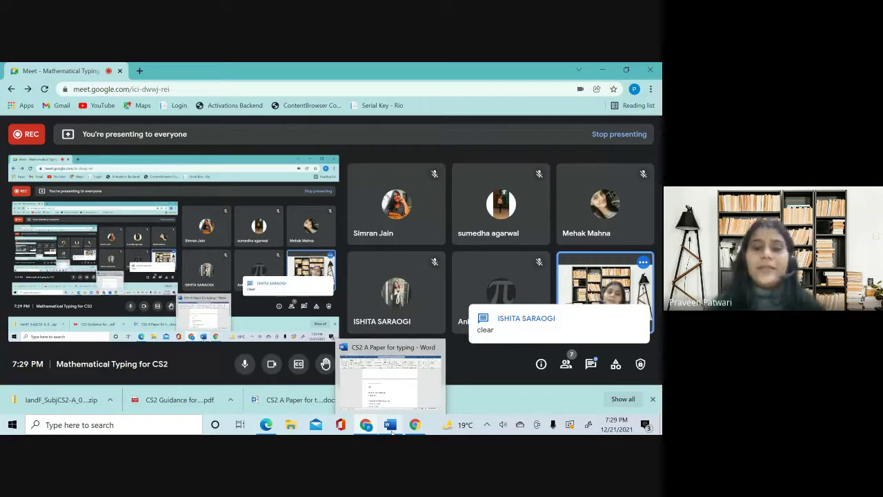
pyautogui.click(390, 425)
pyautogui.scroll(-2, 254, 302)
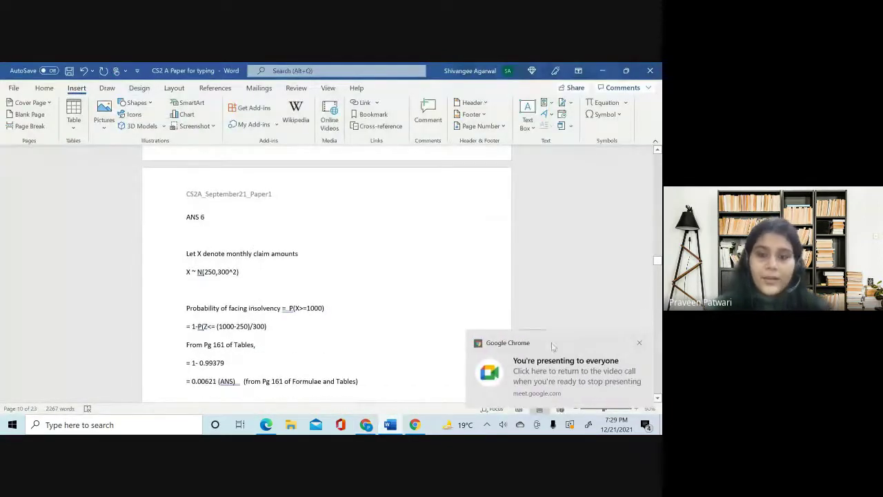
pyautogui.click(640, 344)
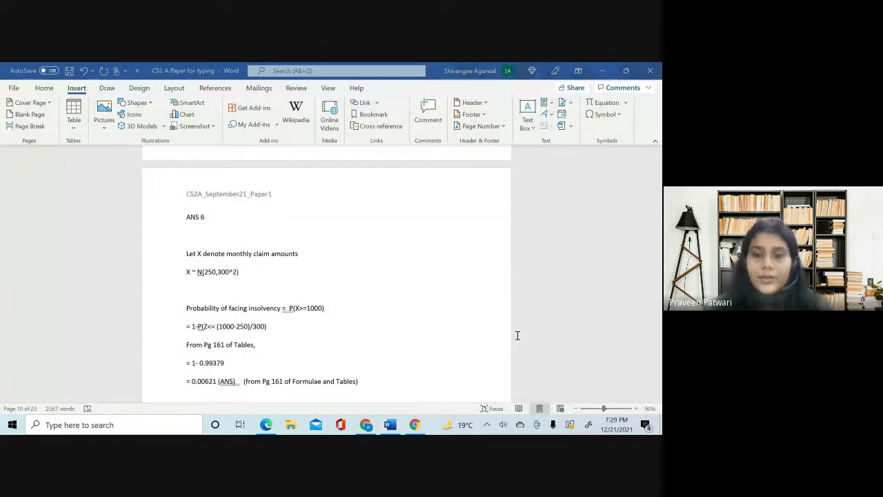
# Step: Add the text "X follows N(250...)" after X ~ N(250,300^2) in the new Answer 6
pyautogui.click(187, 271)
pyautogui.hotkey('ctrl', 'v')
pyautogui.moveTo(187, 271); pyautogui.dragTo(196, 271)
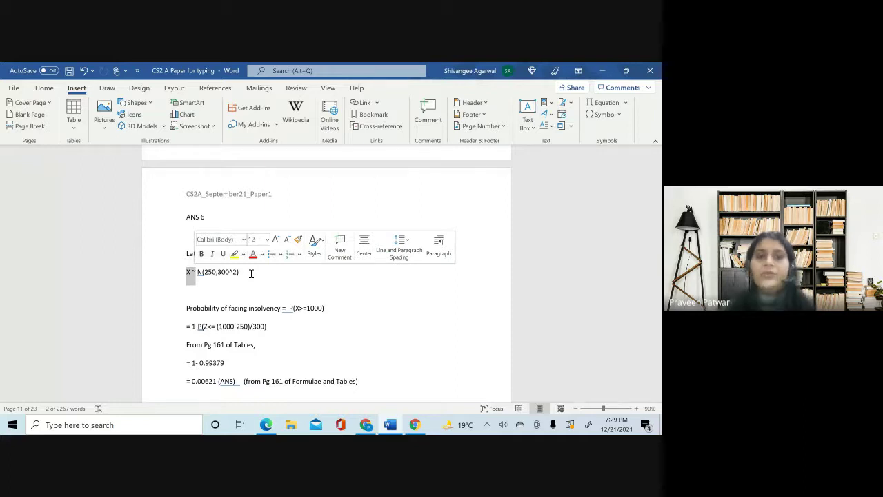
pyautogui.click(251, 273)
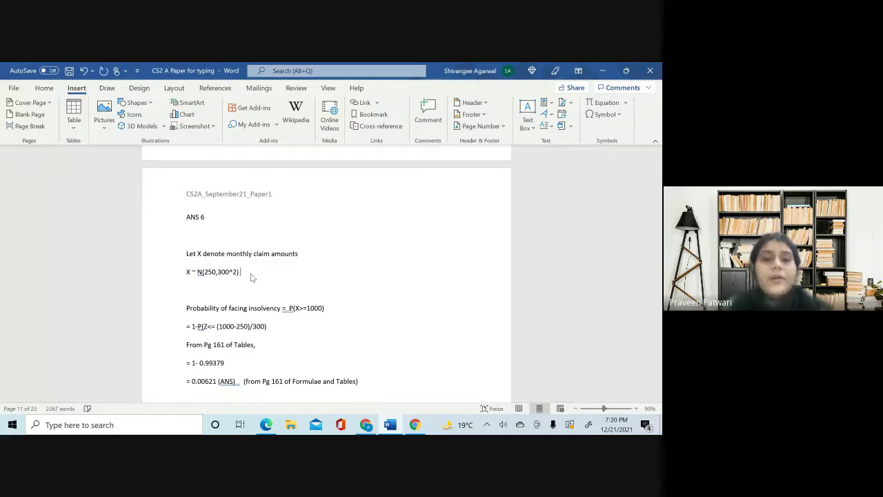
pyautogui.write('X fo')
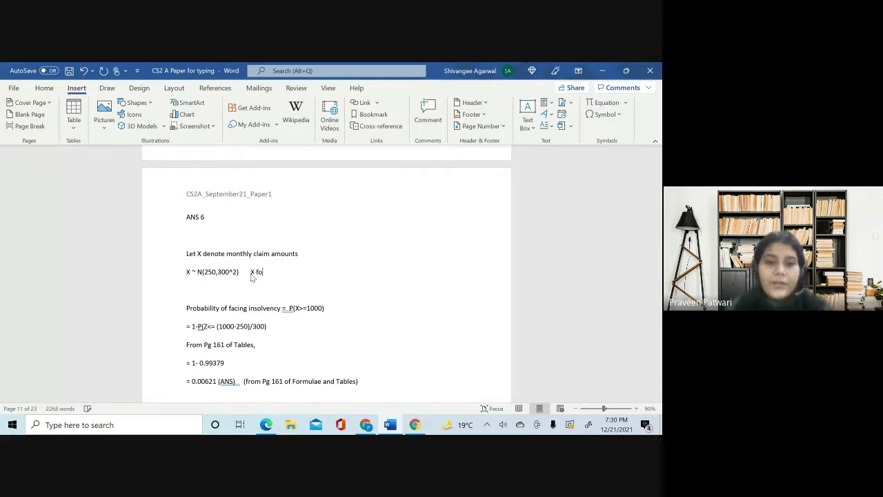
pyautogui.write('llows ')
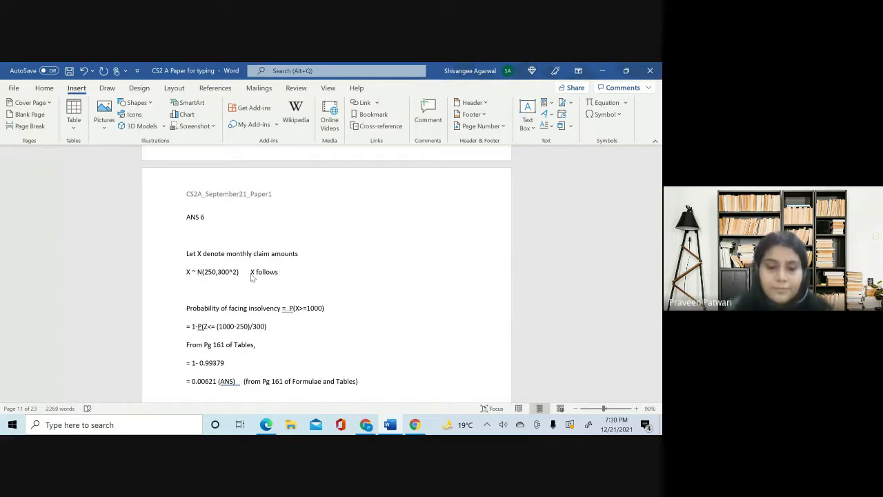
pyautogui.write('N(250,3')
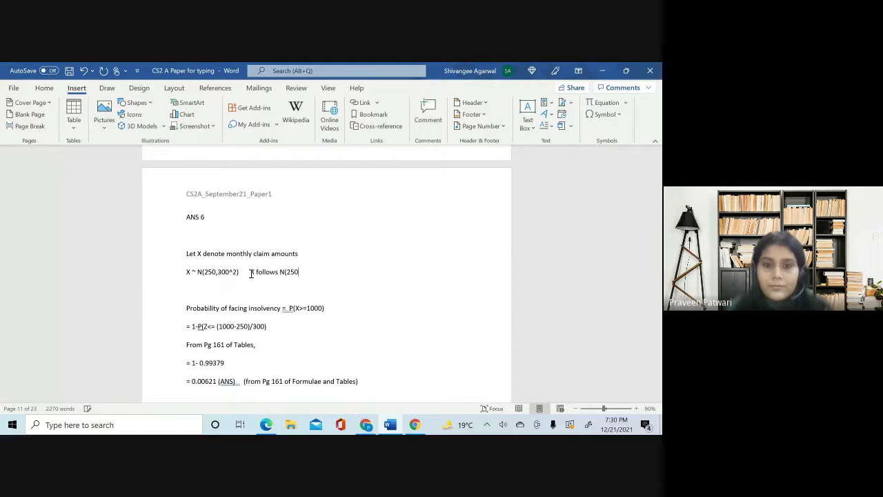
pyautogui.write('0')
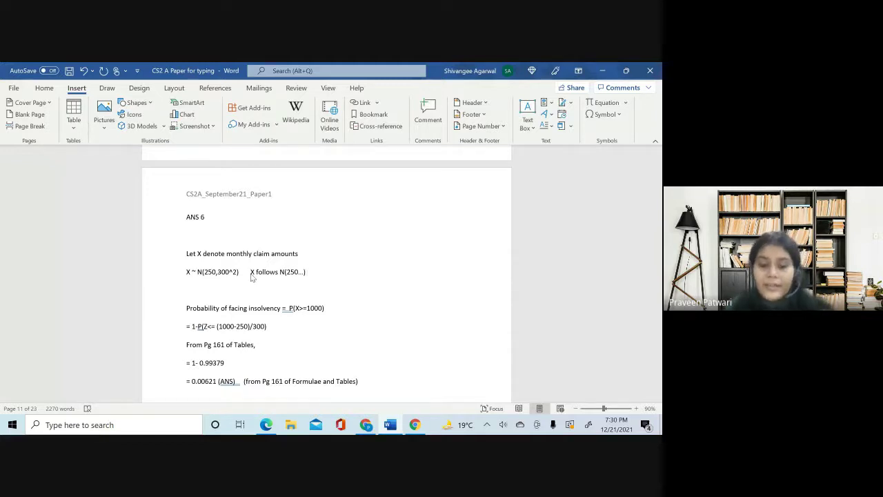
# Step: Insert an equation after "X follows N(250...)" and enter X followed by the ~ symbol in it
pyautogui.hotkey('alt', '=')
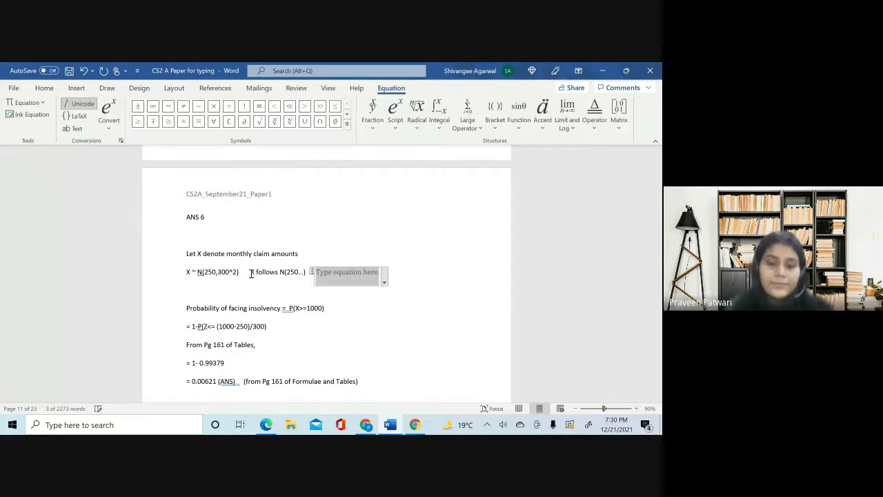
pyautogui.write('X')
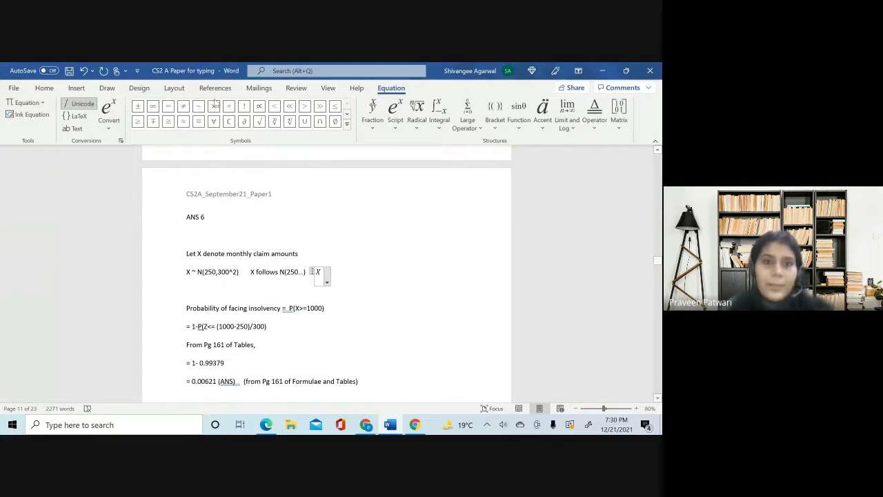
pyautogui.click(200, 107)
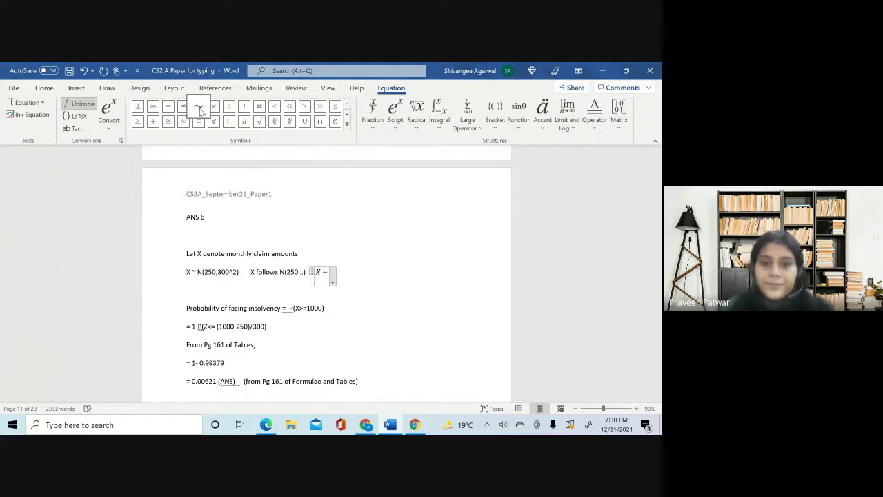
# Step: Try to enter the symbol command "\follows" after X ~ in the equation
pyautogui.write('\\follow')
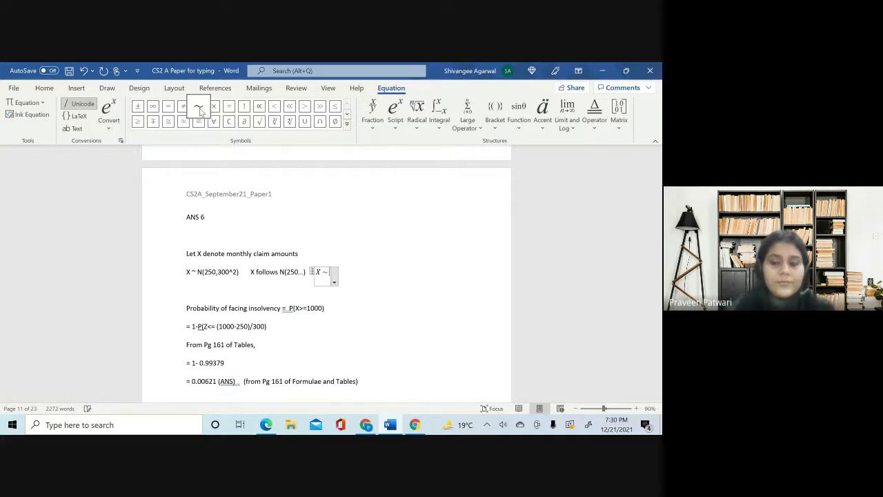
pyautogui.press('BackSpace')
pyautogui.press('BackSpace')
pyautogui.press('BackSpace')
pyautogui.press('BackSpace')
pyautogui.press('BackSpace')
pyautogui.press('BackSpace')
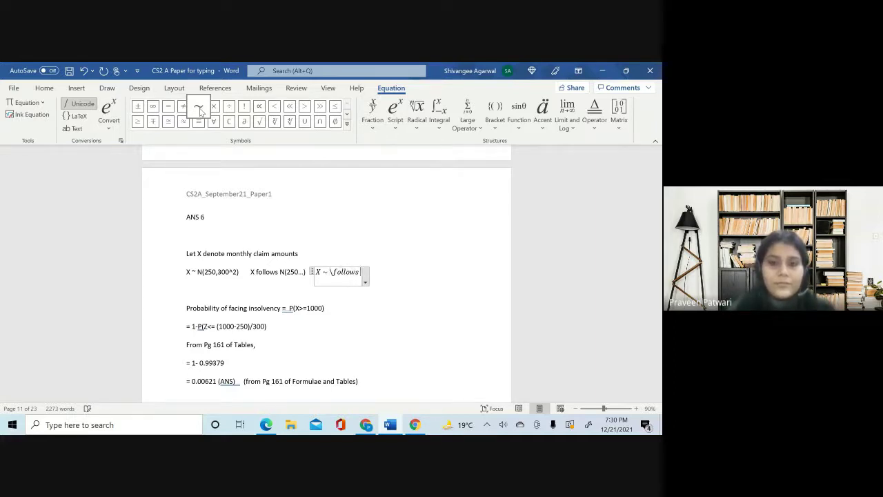
pyautogui.press('BackSpace')
pyautogui.press('BackSpace')
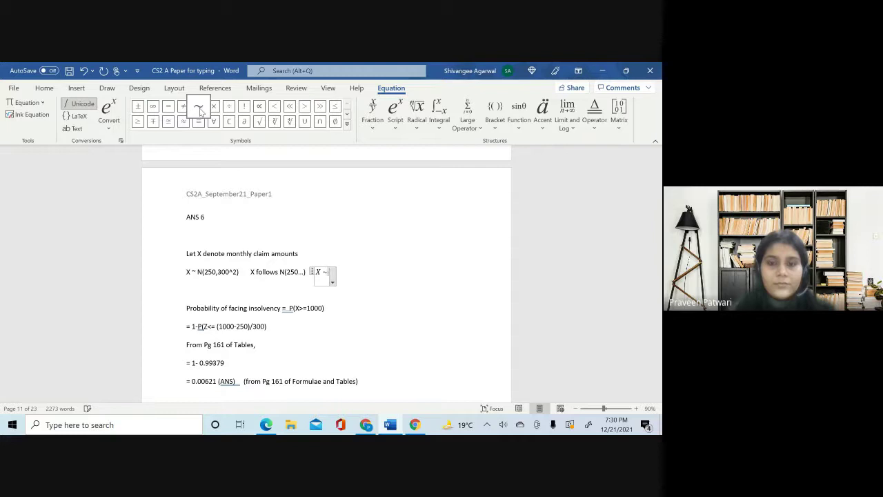
# Step: Retry the ~ symbol after X in the equation and clear the equation's contents
pyautogui.click(199, 108)
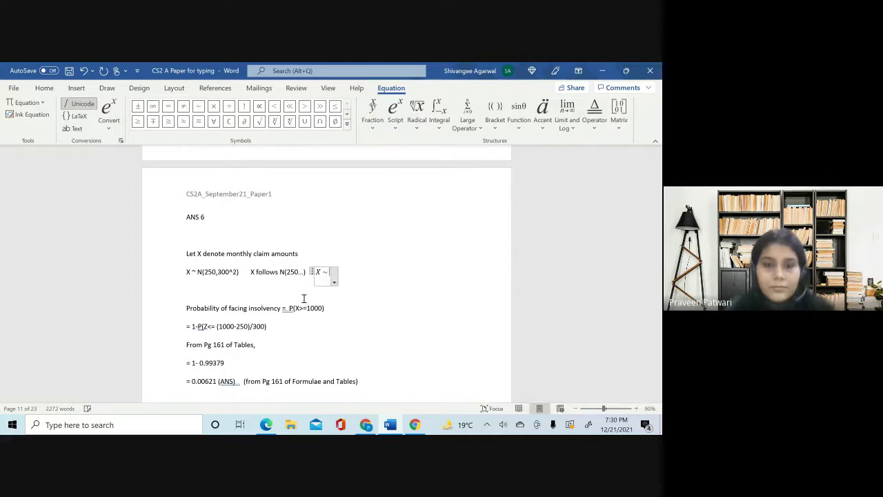
pyautogui.press('BackSpace')
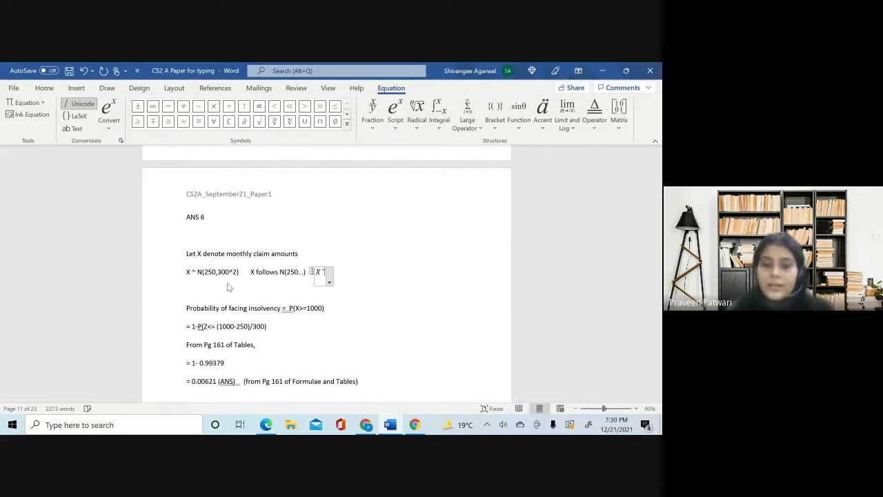
pyautogui.write('~')
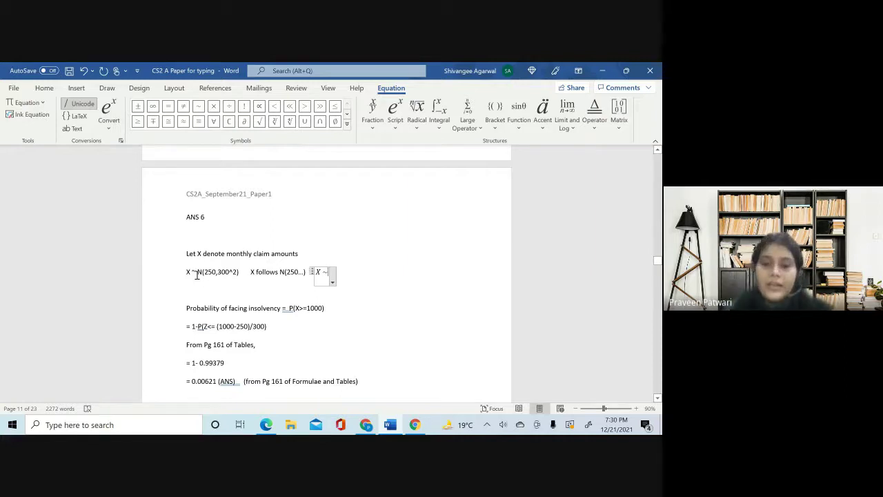
pyautogui.press('BackSpace')
pyautogui.press('BackSpace')
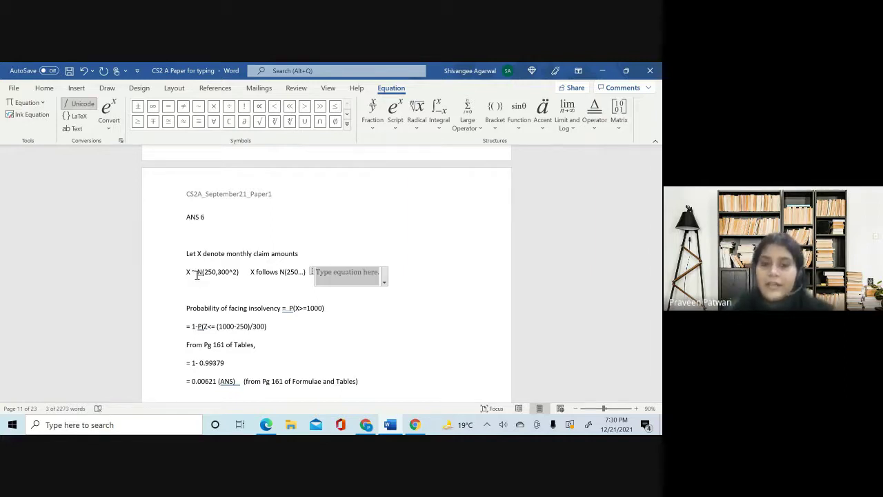
# Step: Leave the equation and check the grammar suggestion for "N(" in the X ~ N(250,300^2) line
pyautogui.click(197, 275)
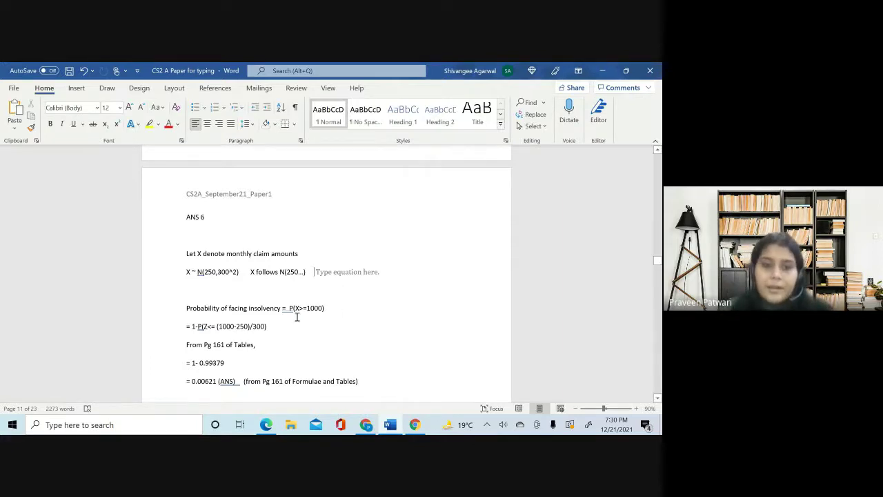
pyautogui.click(200, 273)
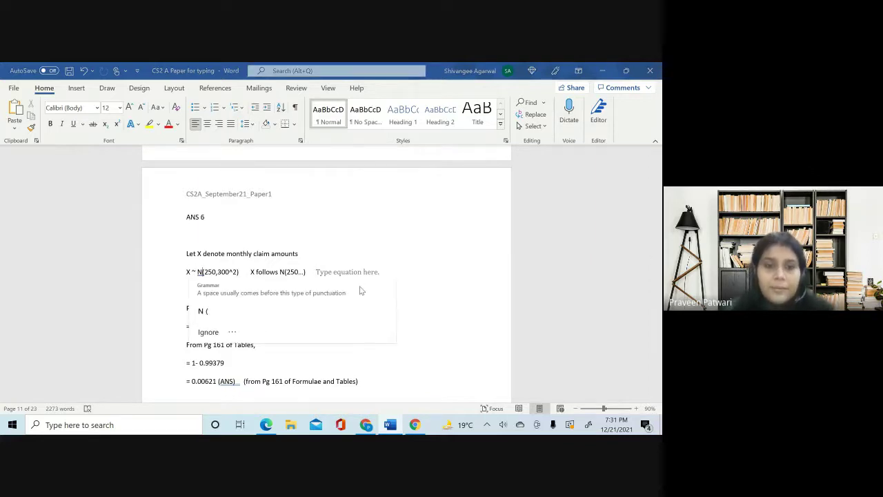
pyautogui.click(222, 238)
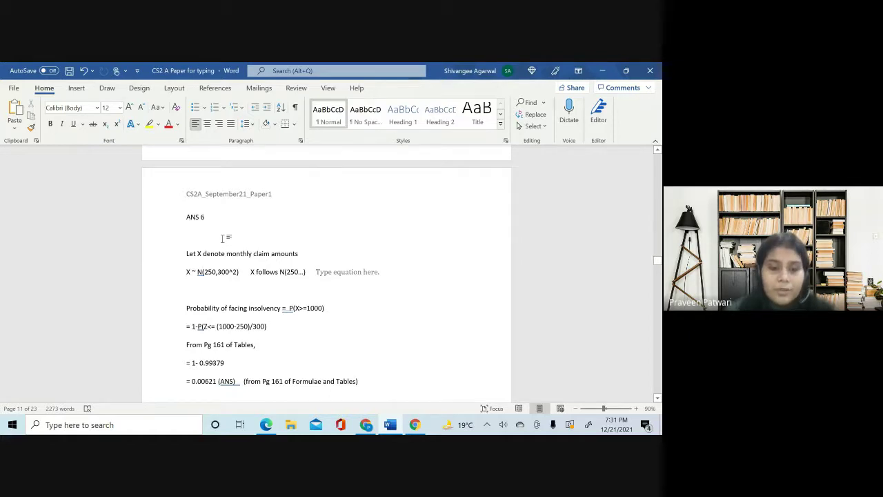
# Step: Enter 300² on the blank line below ANS 6, formatting the 2 as a superscript
pyautogui.write('300')
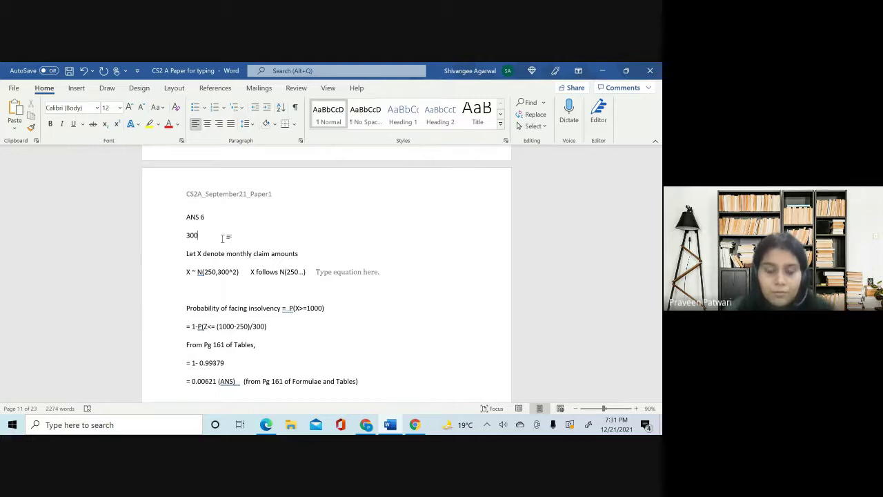
pyautogui.hotkey('ctrl', 'shift', '=')
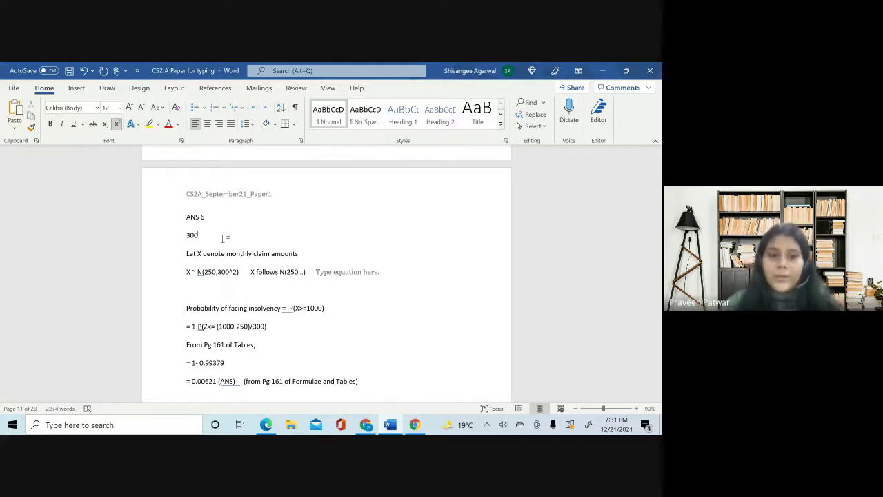
pyautogui.write('2')
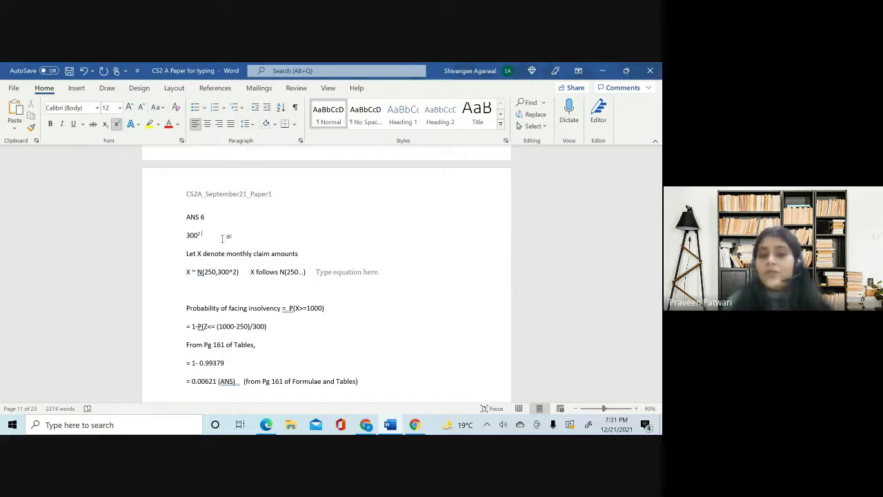
pyautogui.hotkey('ctrl', 'shift', '=')
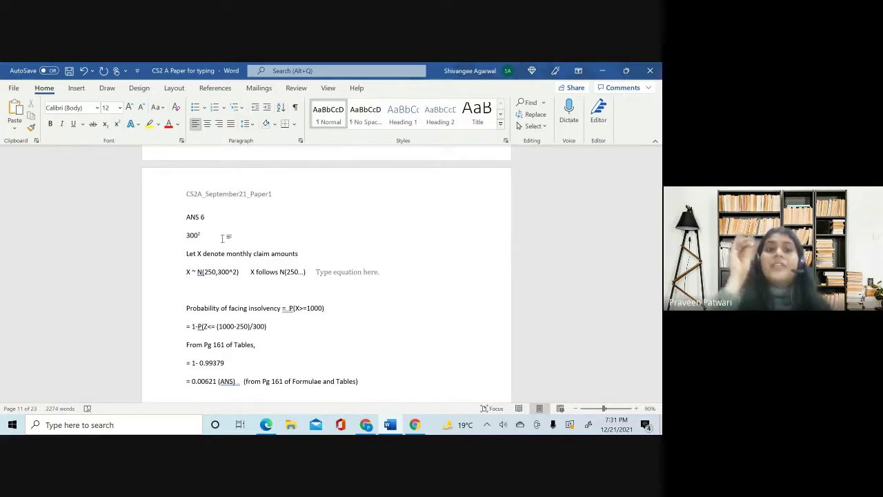
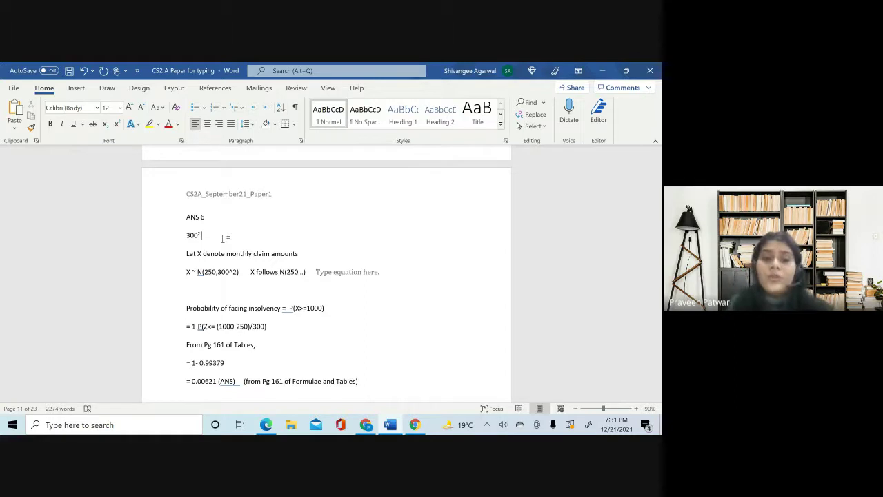
# Step: Check the Google Meet call, return to Word and add "xsquiggle" after 300² as plain text
pyautogui.click(365, 425)
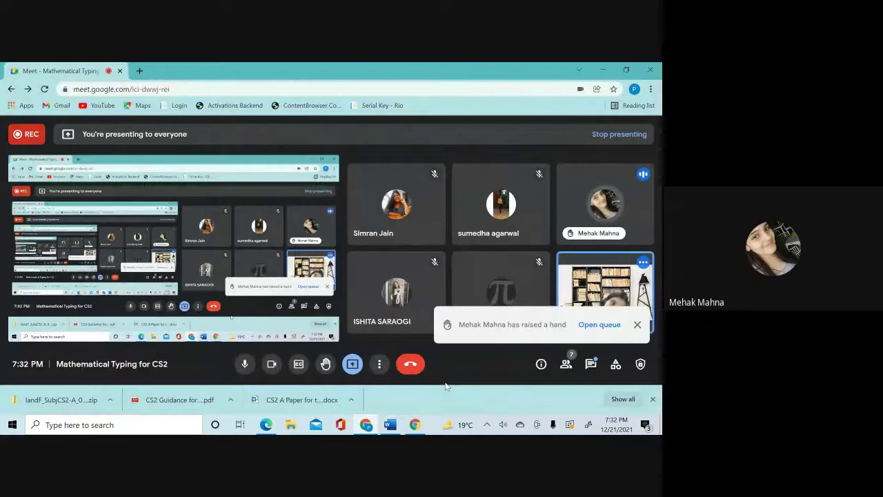
pyautogui.click(398, 427)
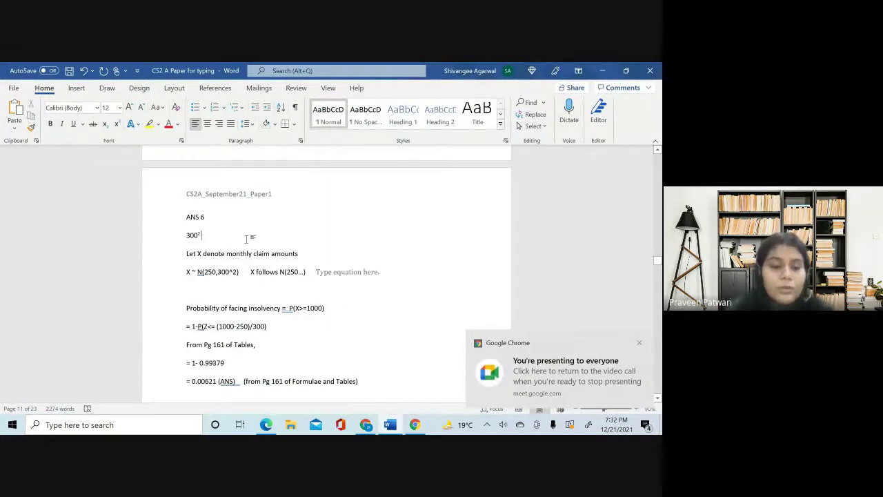
pyautogui.write('x')
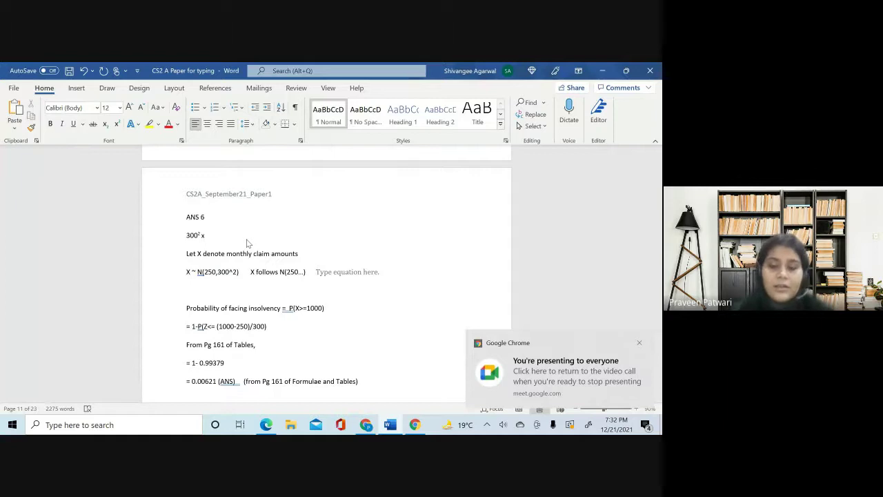
pyautogui.write('squiggle')
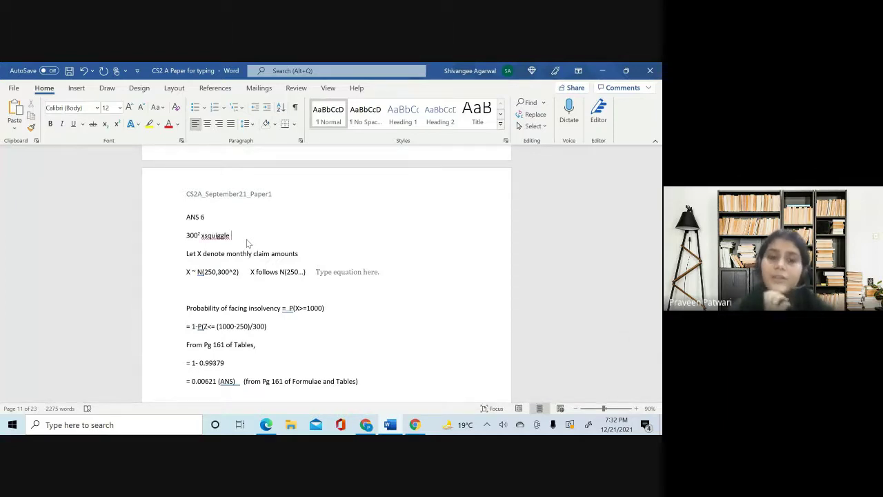
pyautogui.hotkey('alt', '=')
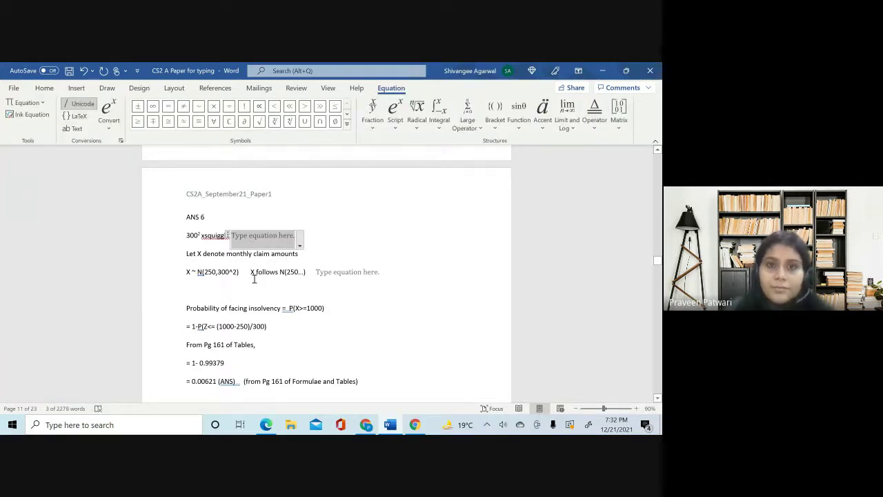
pyautogui.hotkey('ctrl', 'z')
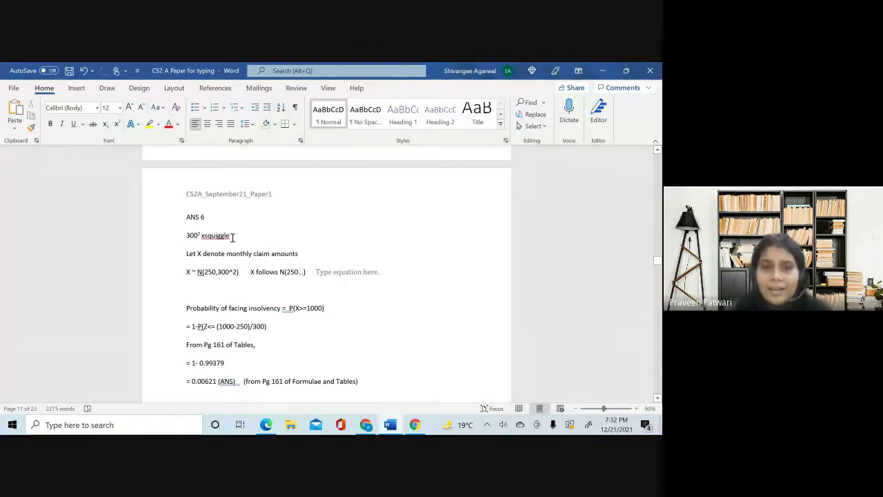
# Step: Highlight "squiggle" on the line below ANS 6 and the ~ symbol in X ~ N(250,300^2) to compare them
pyautogui.moveTo(232, 237)
pyautogui.mouseDown()
pyautogui.moveTo(187, 236)
pyautogui.moveTo(202, 236)
pyautogui.mouseUp()
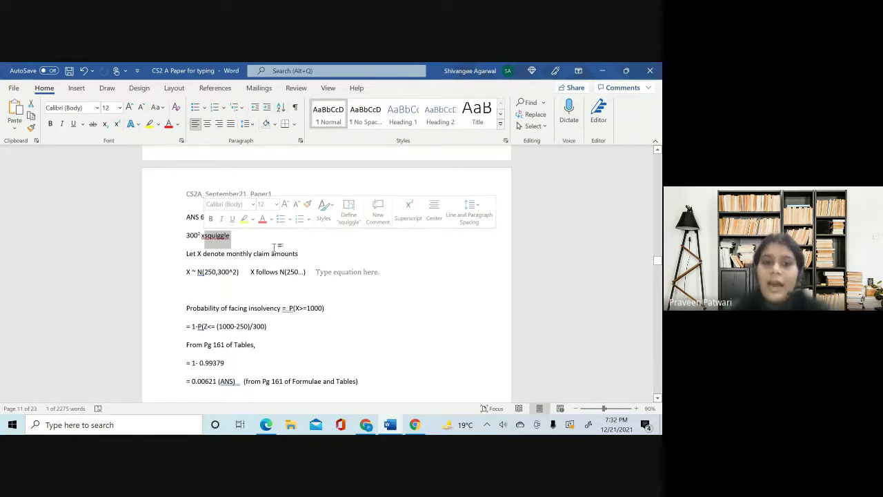
pyautogui.click(270, 236)
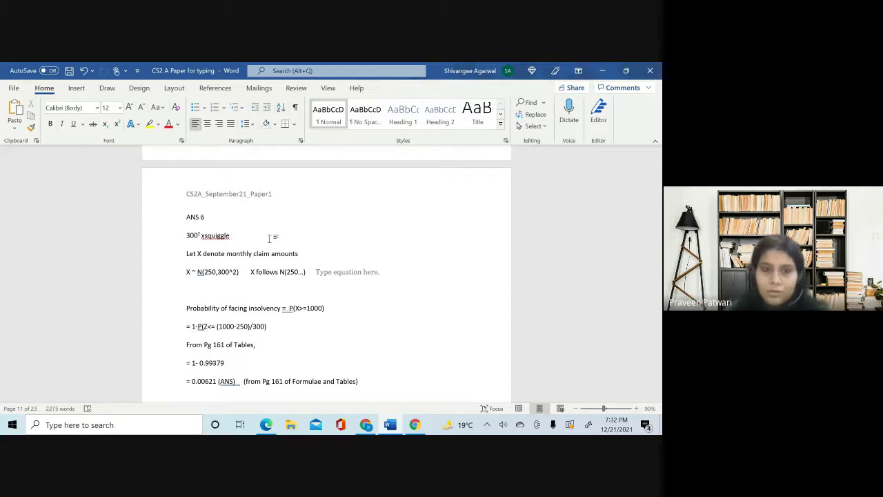
pyautogui.click(193, 272)
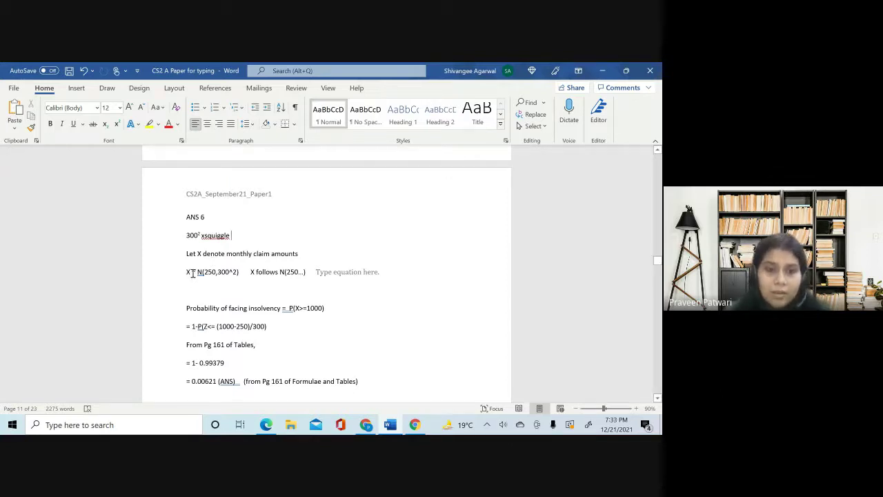
pyautogui.doubleClick(196, 271)
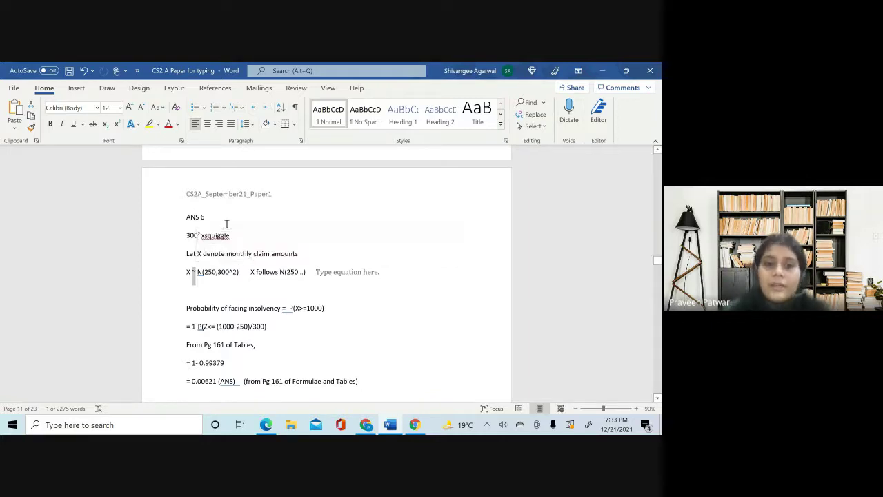
# Step: Add "xbar xhat" after "xsquiggle" and highlight the three plain-text notations
pyautogui.click(231, 233)
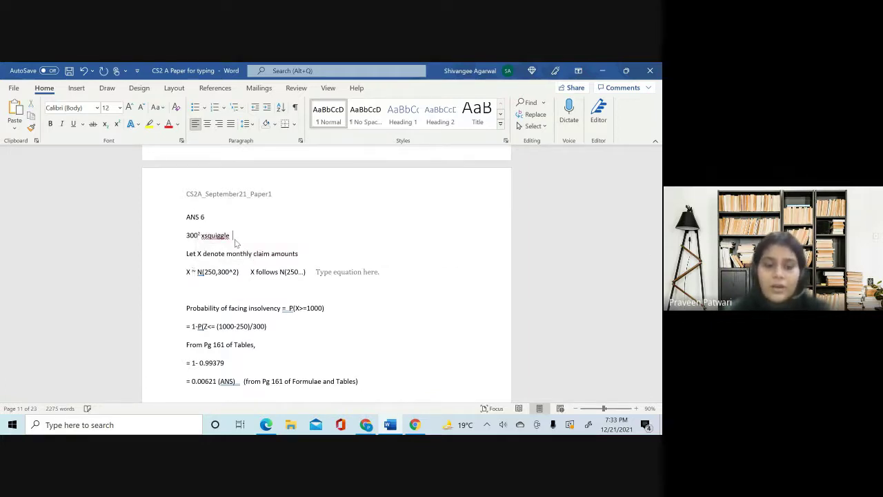
pyautogui.write('xbar ')
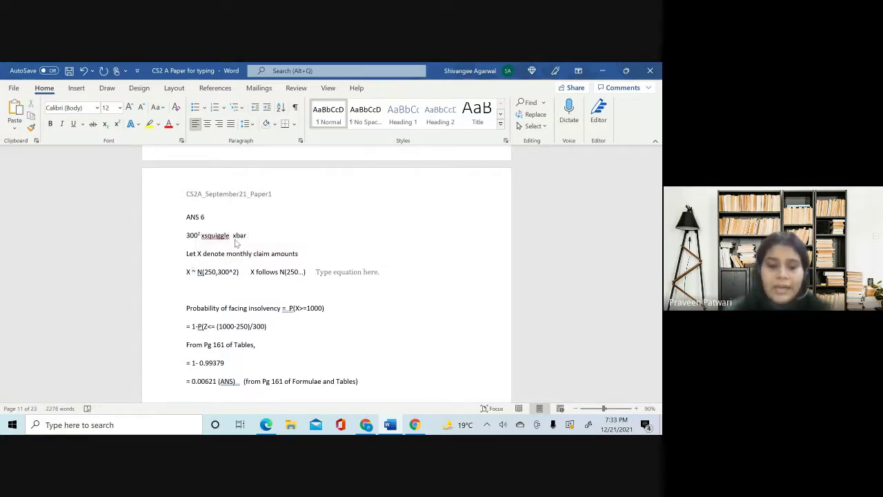
pyautogui.write('xhat')
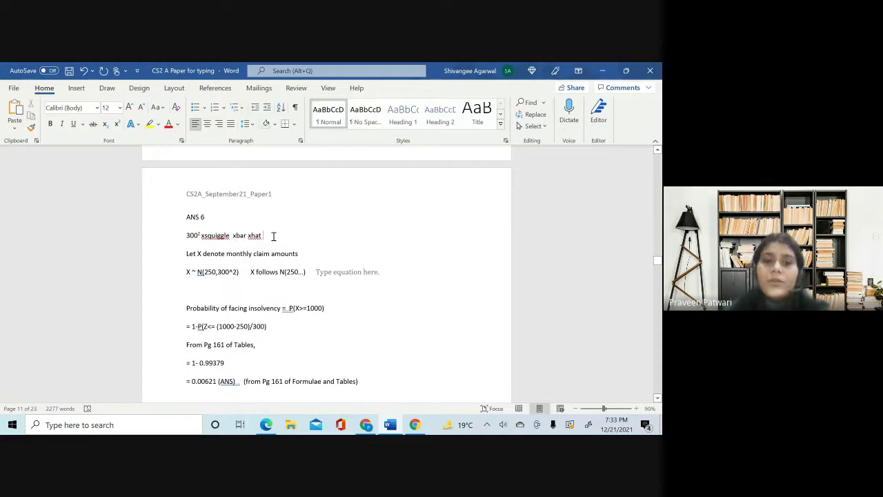
pyautogui.moveTo(267, 236); pyautogui.dragTo(202, 236)
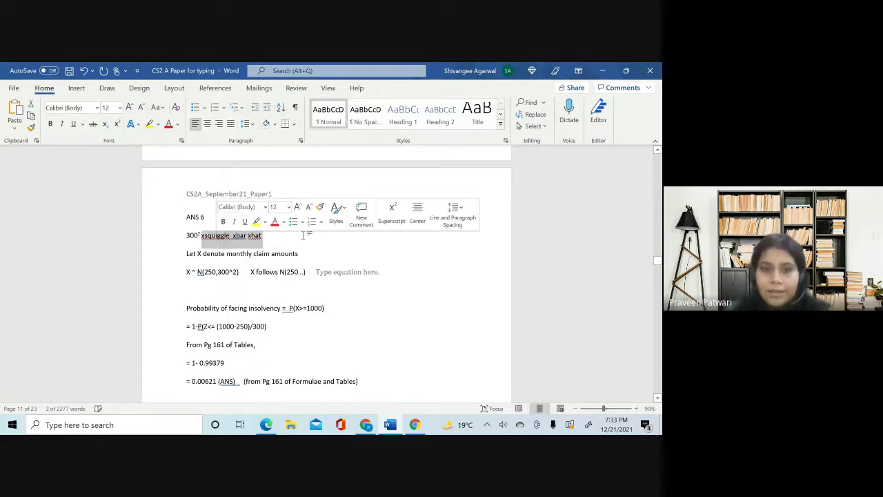
pyautogui.click(303, 235)
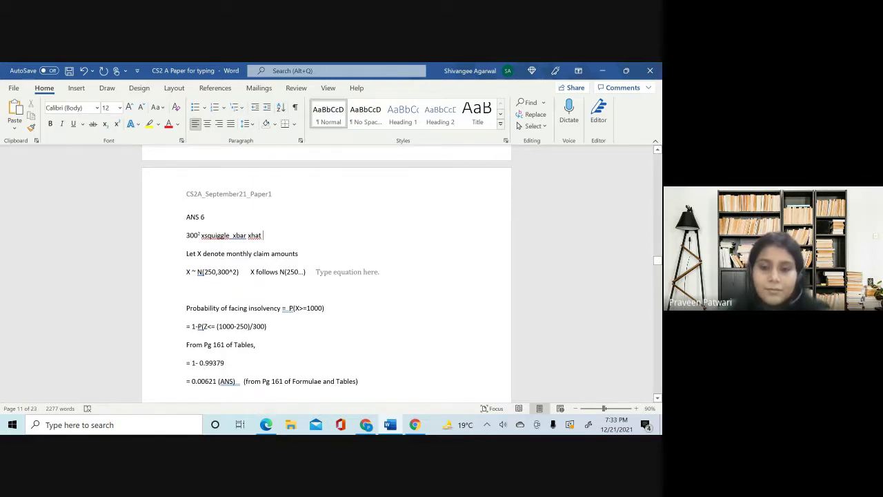
# Step: Switch to the Google Meet call to check the participants, return to Word and dismiss the presenting notification
pyautogui.click(367, 425)
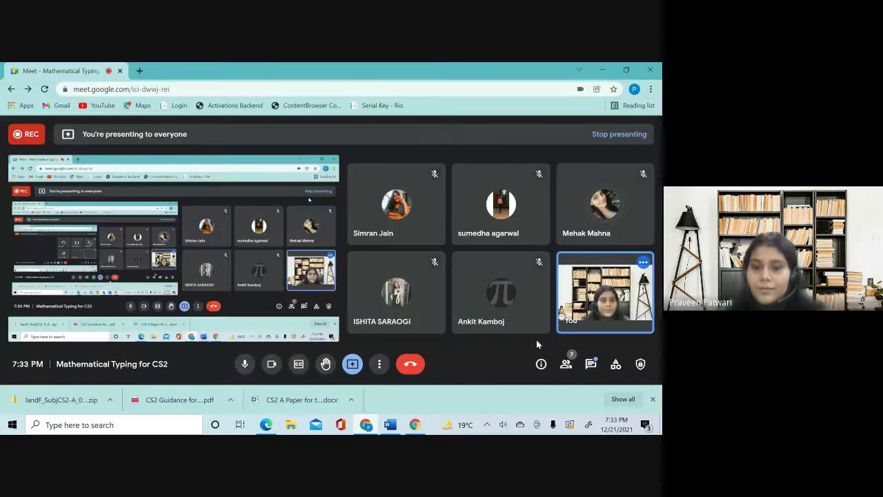
pyautogui.click(390, 425)
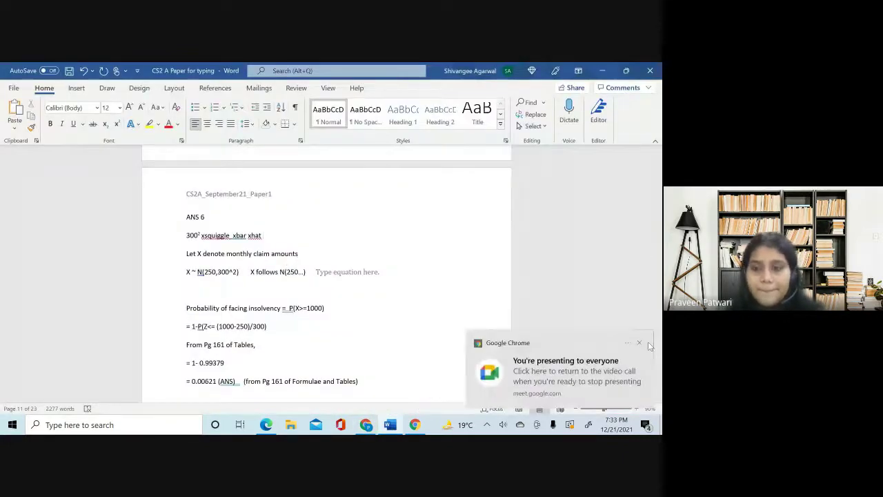
pyautogui.click(641, 344)
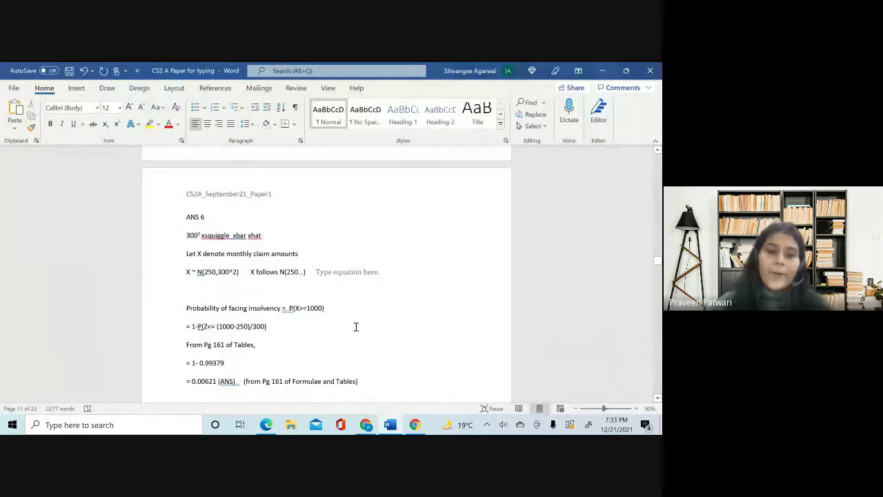
# Step: Try the symbol command \times before 250² in part (ii)'s Variance of Pareto equation, and remove the × sign
pyautogui.scroll(-3, 356, 327)
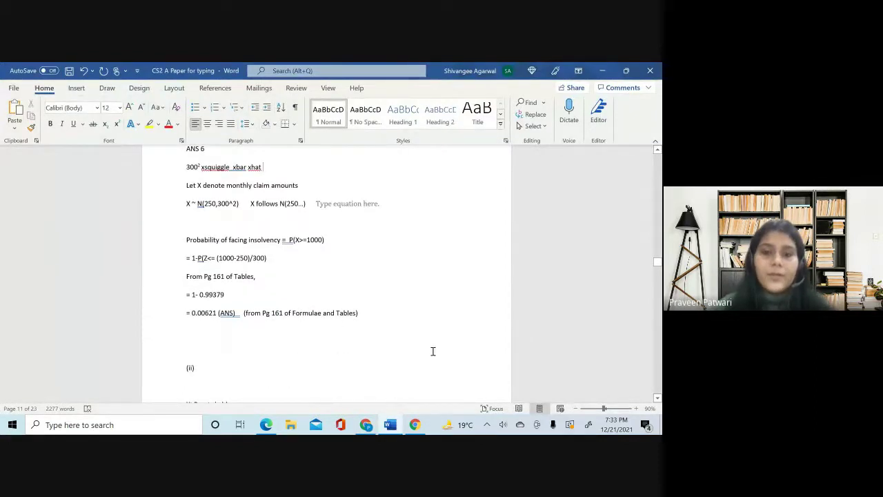
pyautogui.scroll(-10, 242, 257)
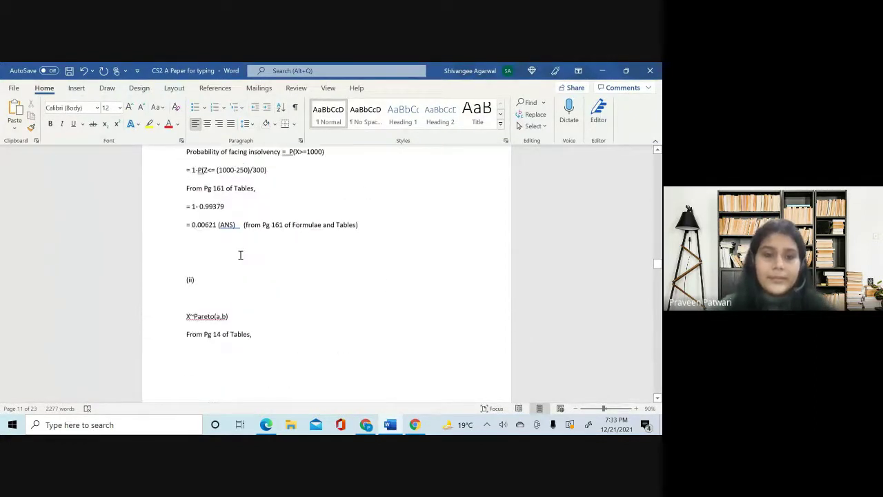
pyautogui.scroll(15, 241, 259)
pyautogui.scroll(-7, 242, 257)
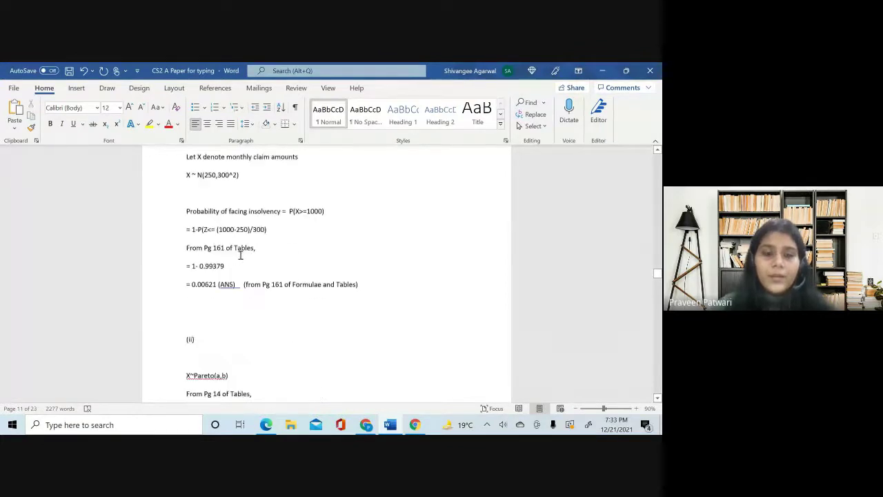
pyautogui.scroll(-9, 240, 255)
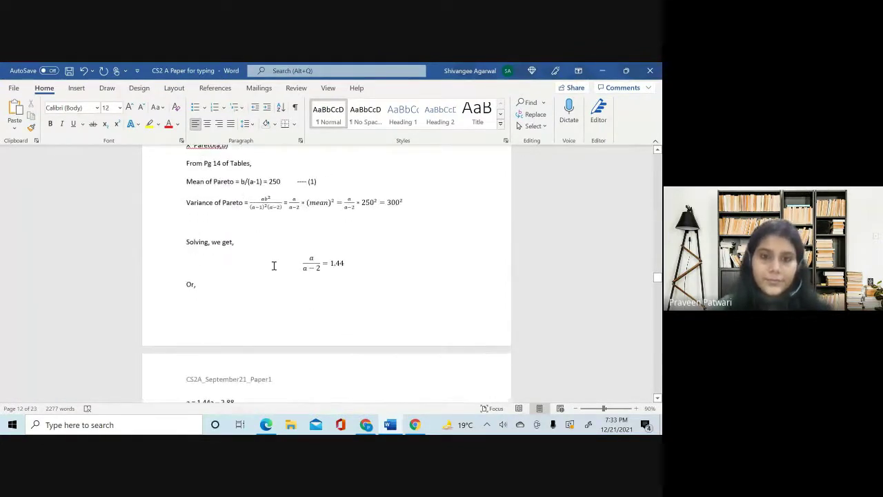
pyautogui.scroll(-1, 317, 221)
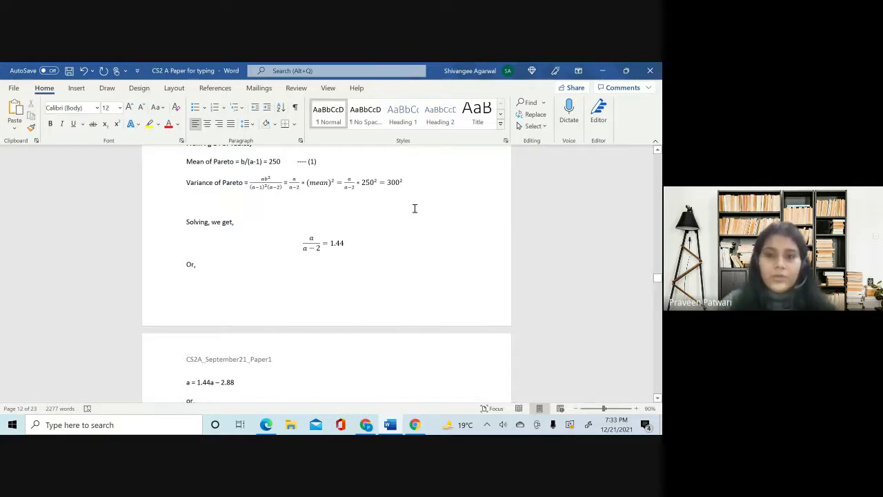
pyautogui.click(354, 187)
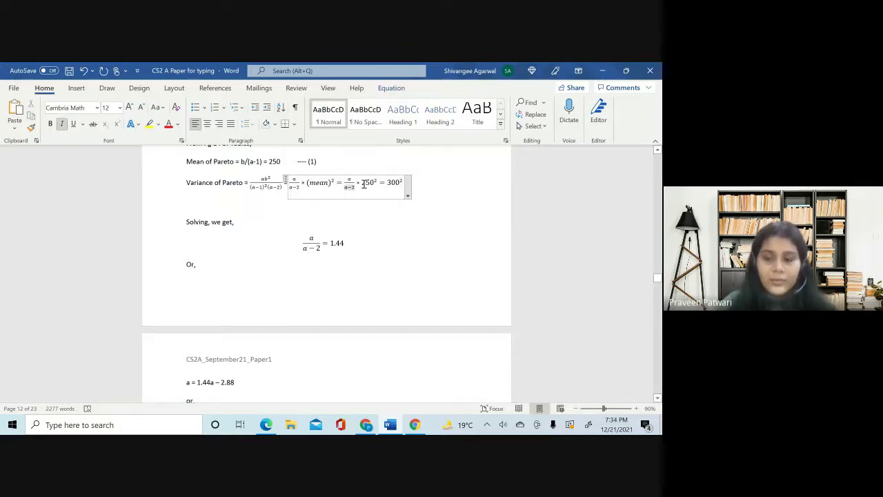
pyautogui.click(363, 183)
pyautogui.write('omi')
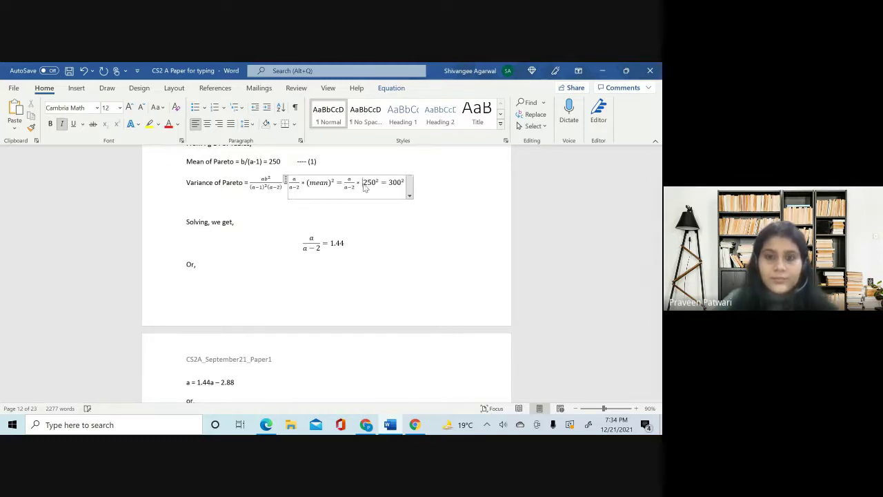
pyautogui.press('BackSpace')
pyautogui.press('BackSpace')
pyautogui.press('BackSpace')
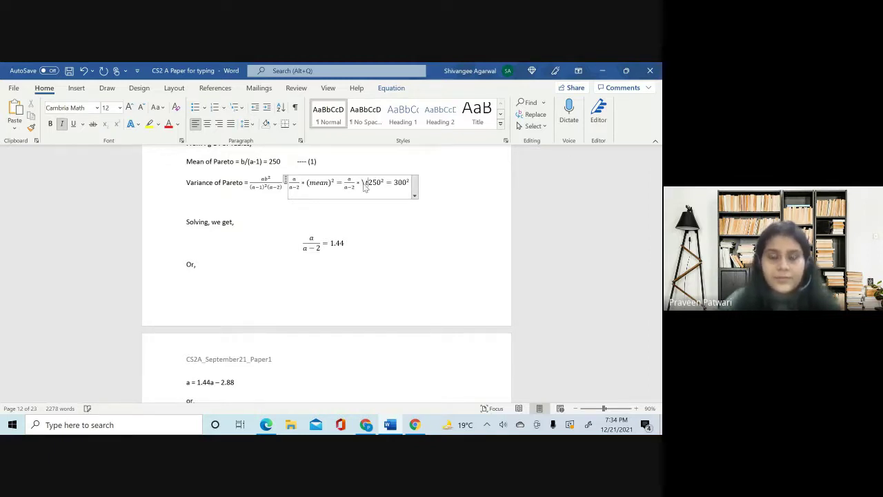
pyautogui.write('imes')
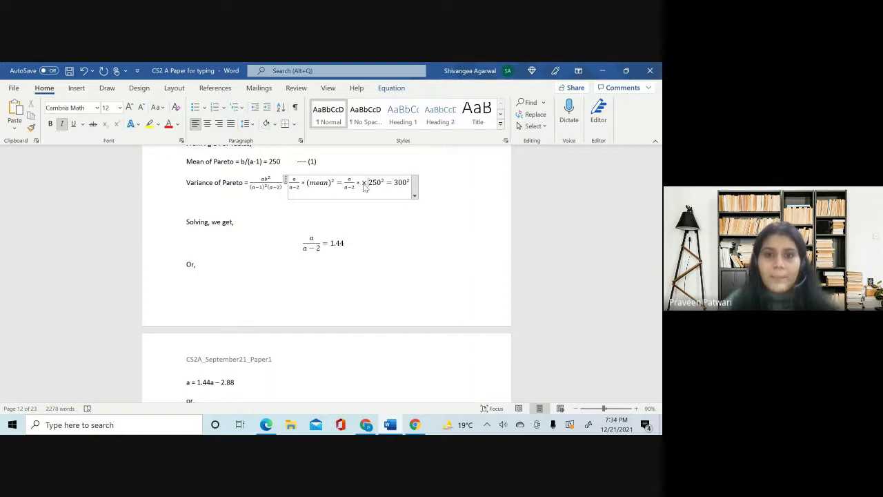
pyautogui.press('BackSpace')
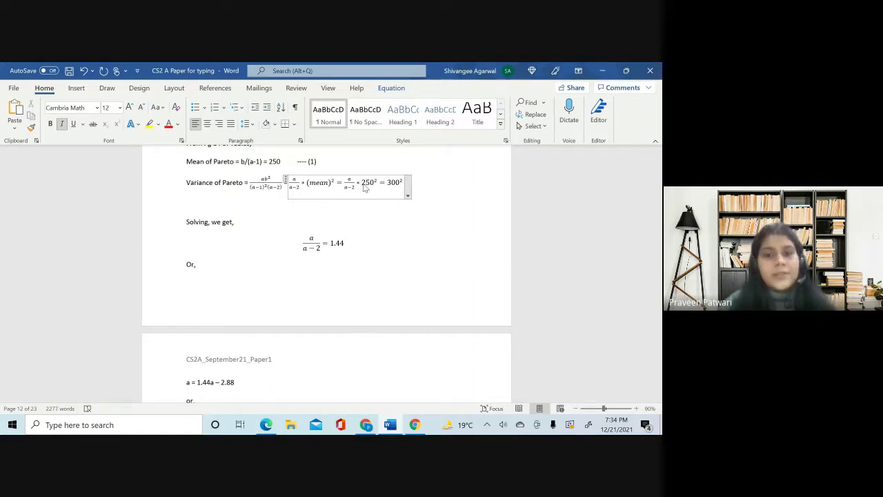
pyautogui.click(434, 189)
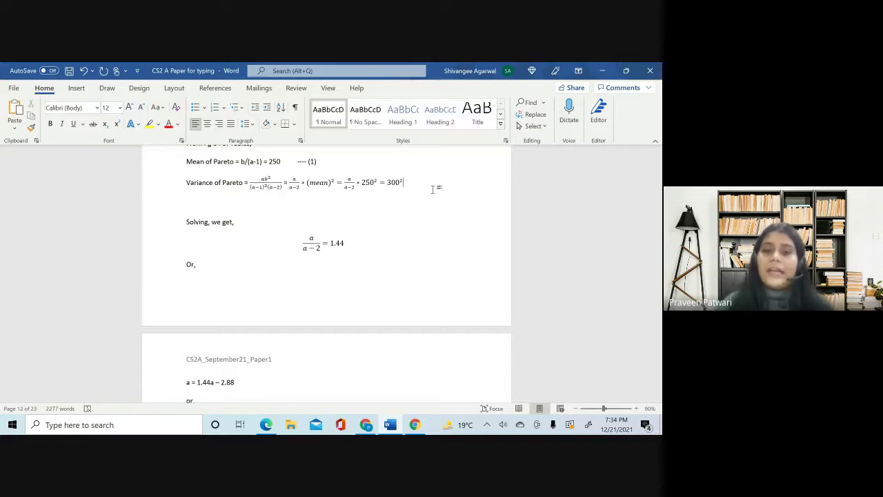
# Step: Review the working that ends part (ii) and select the plain-text formula P(X>=1000) = (b/(b+1000)^a
pyautogui.scroll(-4, 433, 189)
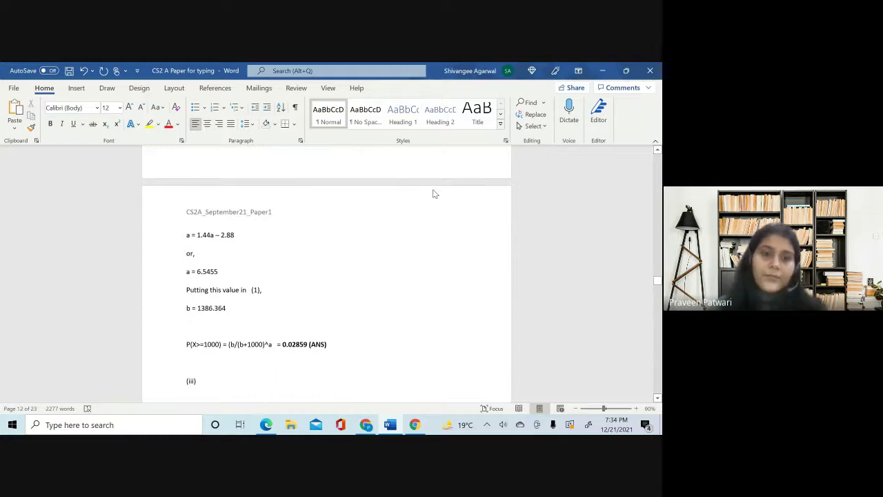
pyautogui.scroll(-2, 433, 191)
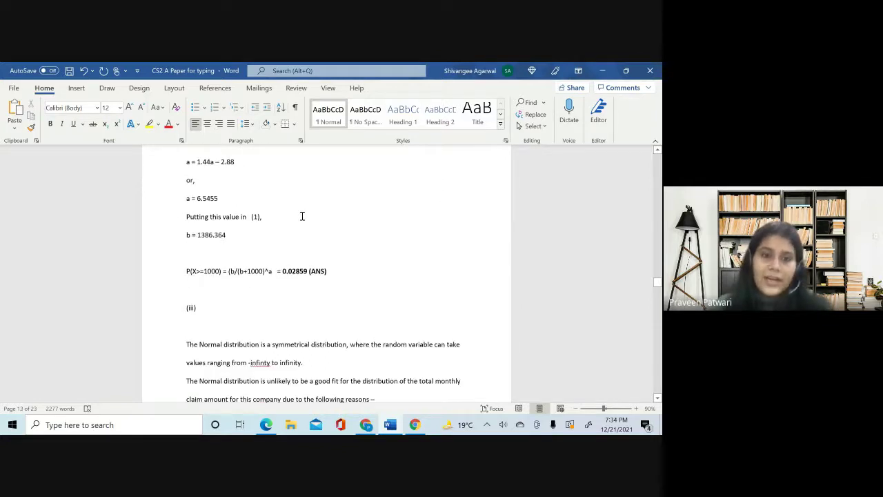
pyautogui.scroll(5, 301, 216)
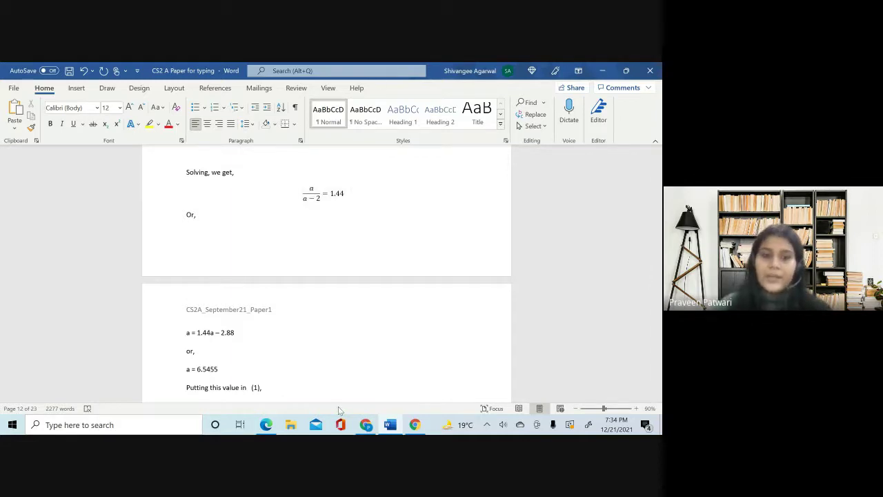
pyautogui.scroll(-4, 357, 400)
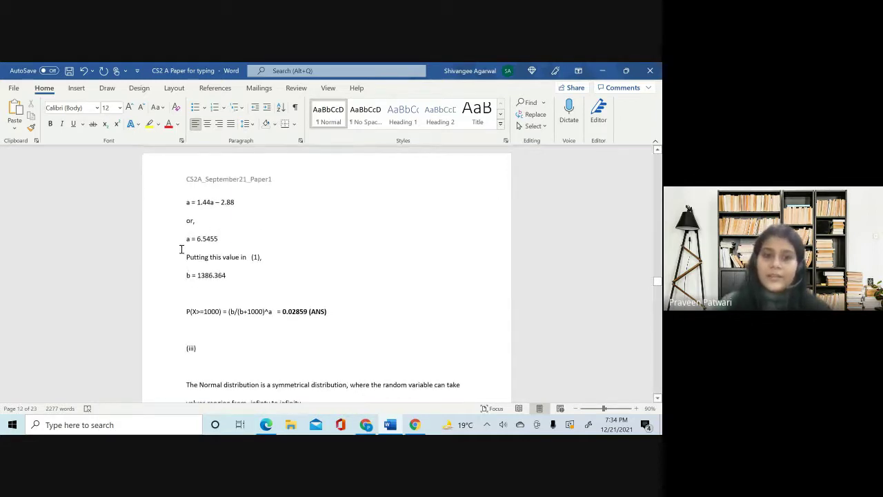
pyautogui.moveTo(253, 308); pyautogui.dragTo(277, 310)
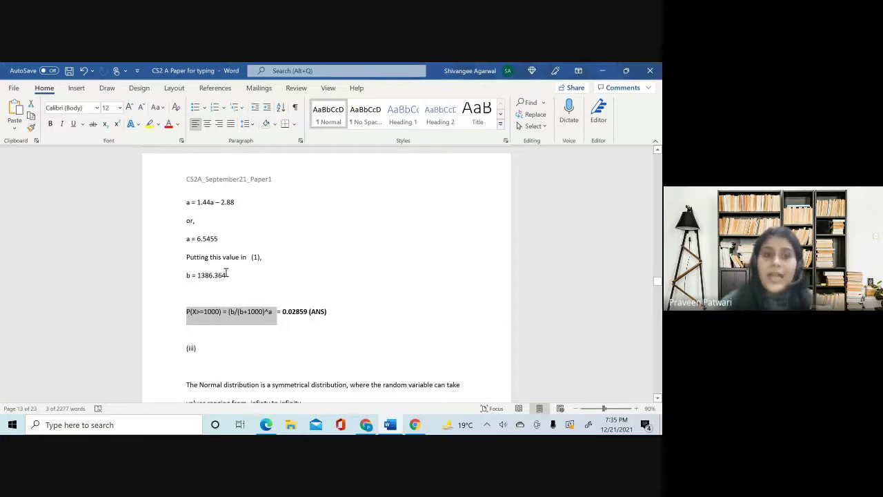
pyautogui.click(184, 226)
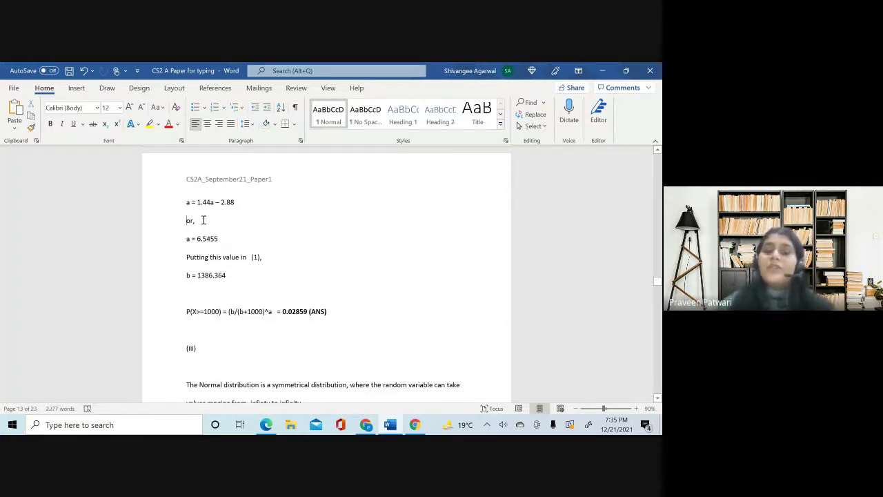
# Step: Switch to Edge and look through the September 2021 CS2A examiners' report for how its solutions are typed and spaced
pyautogui.click(267, 425)
pyautogui.hotkey('ctrl', 'Tab')
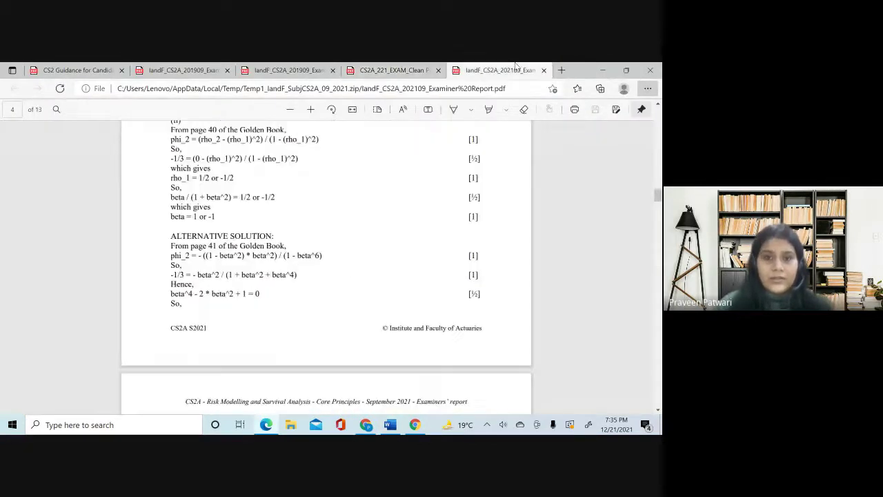
pyautogui.scroll(1, 188, 195)
pyautogui.scroll(-20, 216, 275)
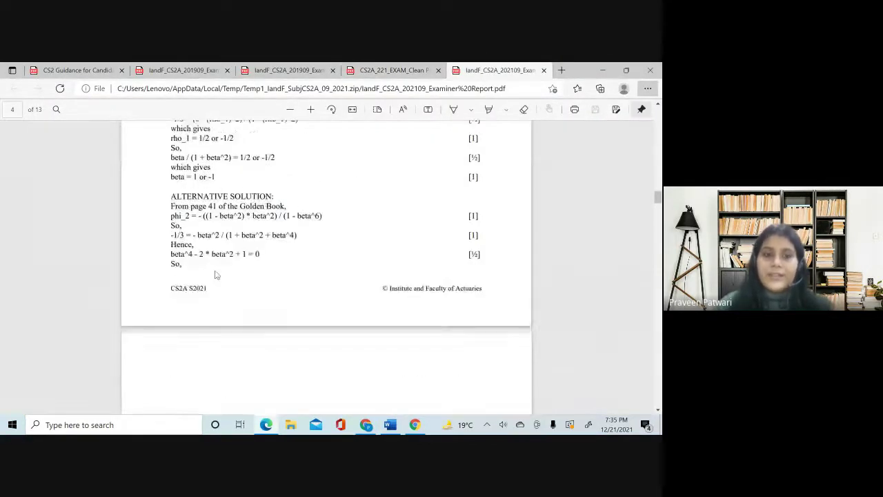
pyautogui.scroll(-2, 216, 274)
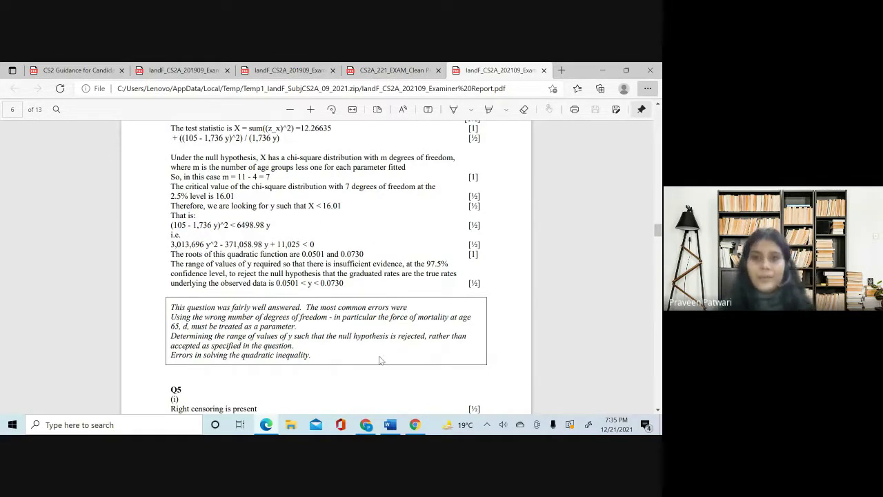
# Step: Return to the Word answer paper and view the line spacing choices, leaving the spacing as it is
pyautogui.click(392, 426)
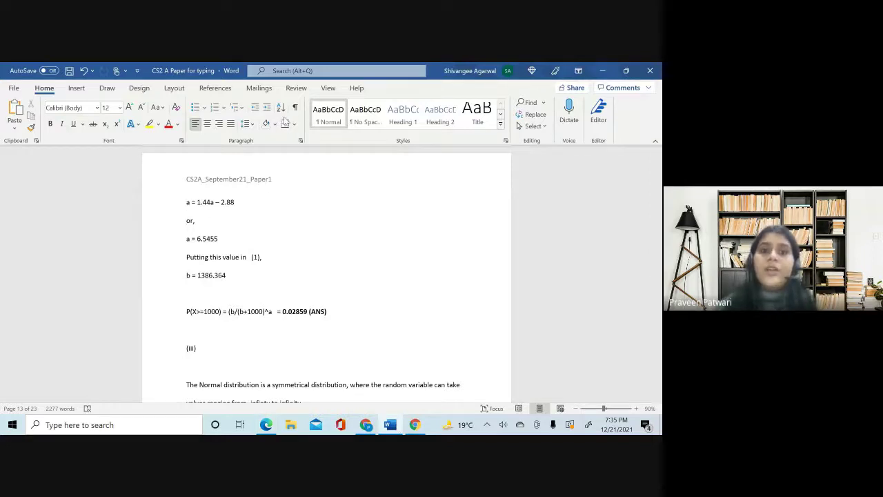
pyautogui.click(246, 125)
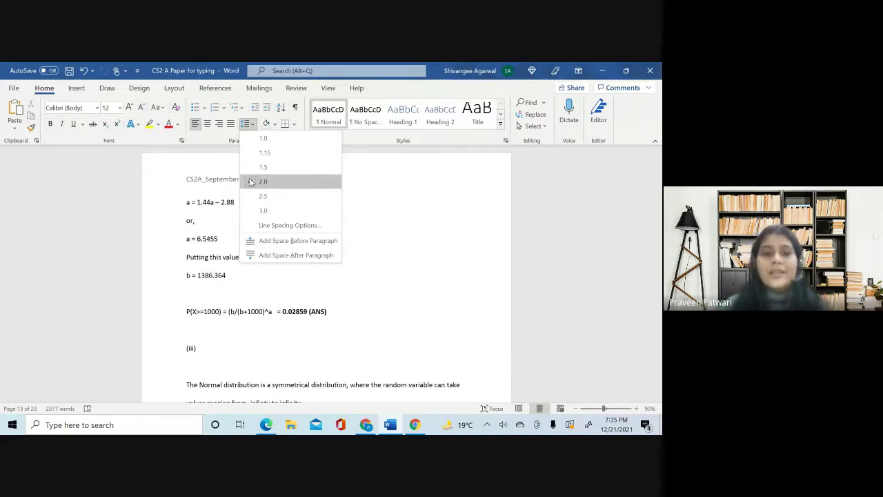
pyautogui.click(388, 214)
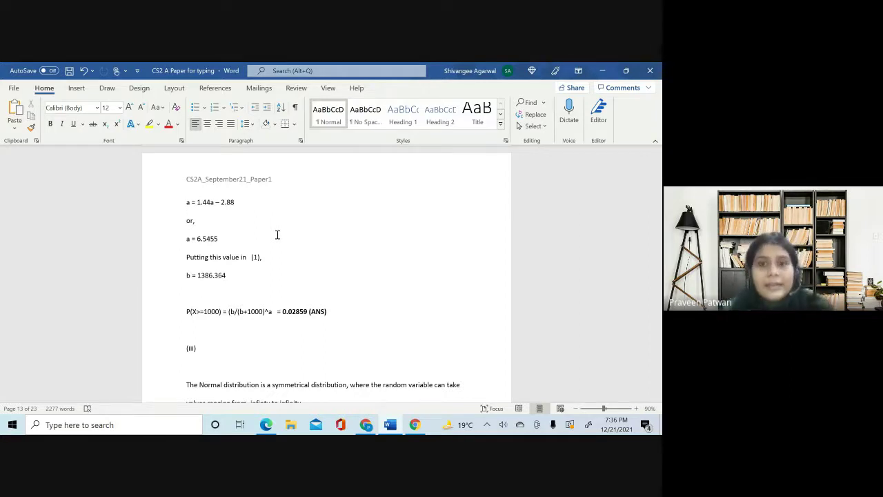
# Step: Select the bold final answer "0.02859 (ANS)" of part (ii) to point out how it is emphasised
pyautogui.scroll(-3, 276, 235)
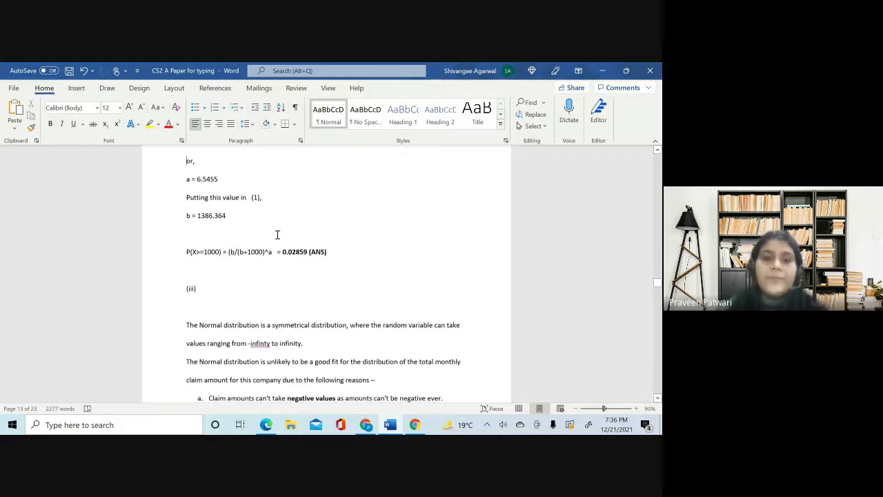
pyautogui.moveTo(334, 253); pyautogui.dragTo(282, 253)
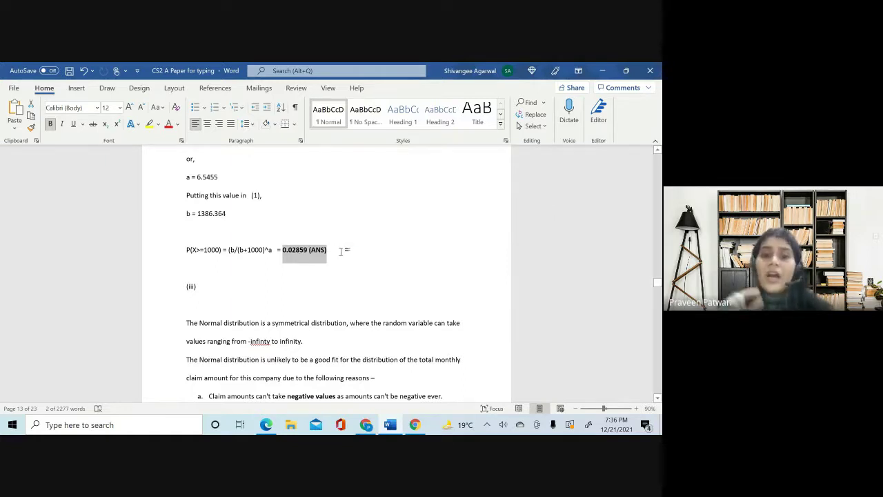
pyautogui.click(340, 252)
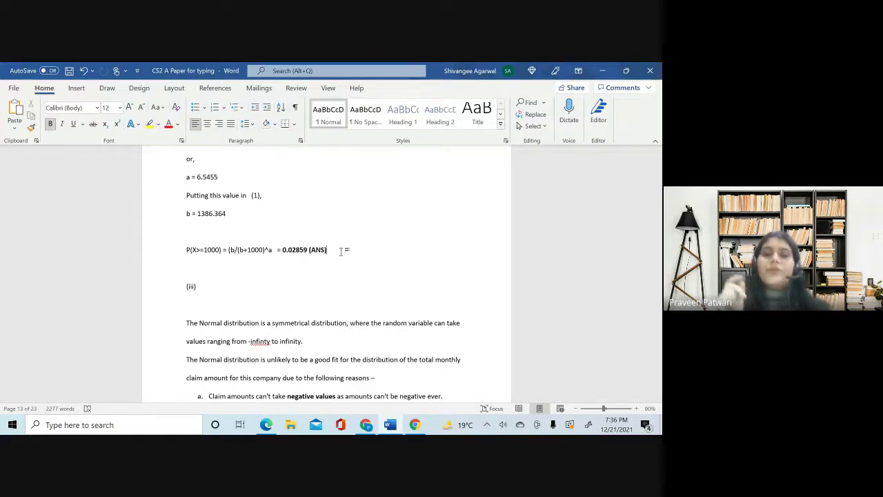
pyautogui.moveTo(341, 252); pyautogui.dragTo(283, 255)
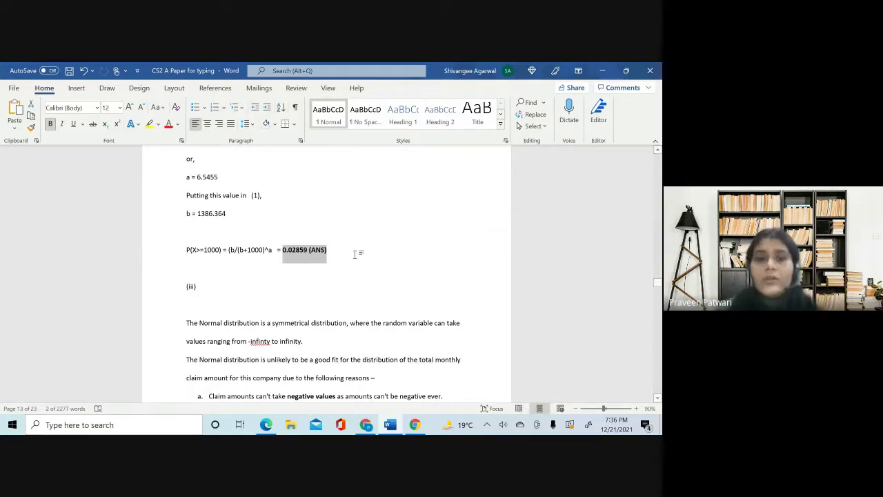
pyautogui.click(355, 255)
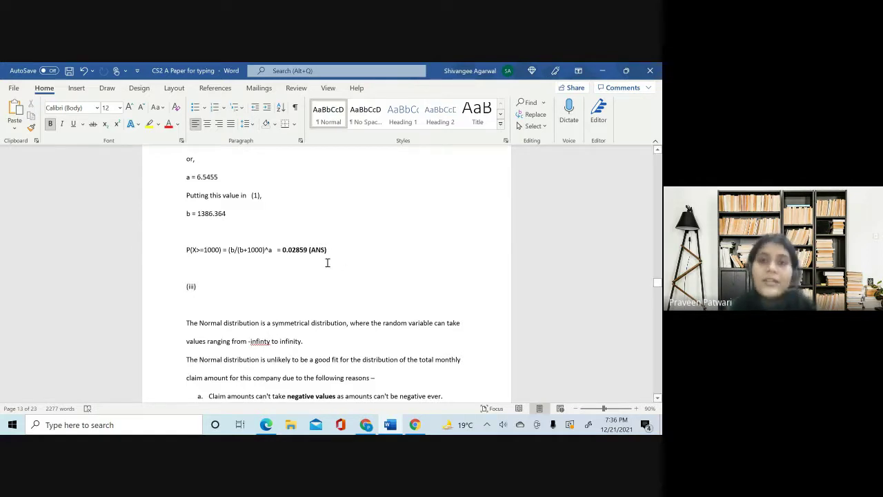
# Step: Go to part (iii) and select the misspelled word "infinty" in its opening sentence to point it out
pyautogui.scroll(-2, 327, 263)
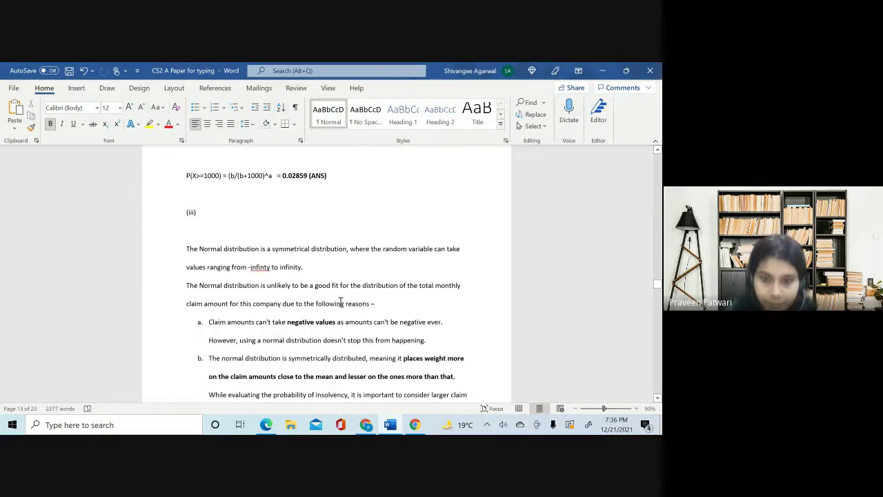
pyautogui.scroll(-2, 338, 328)
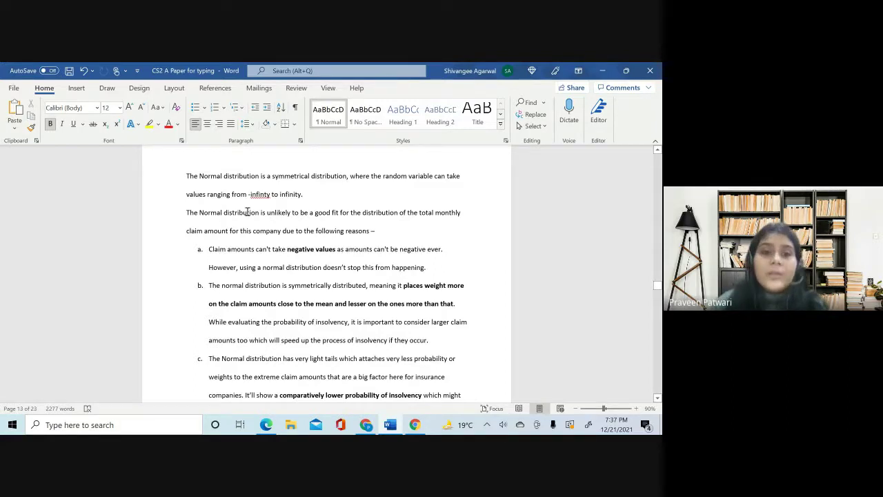
pyautogui.moveTo(251, 194); pyautogui.dragTo(272, 194)
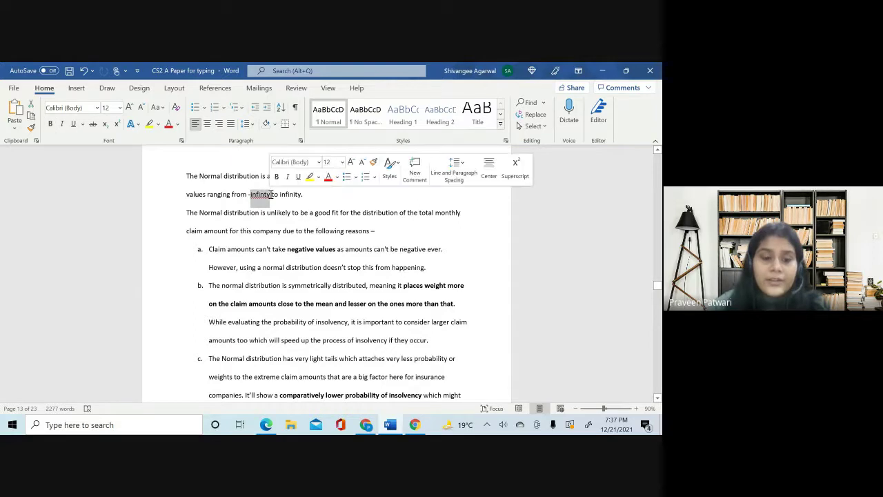
pyautogui.click(311, 244)
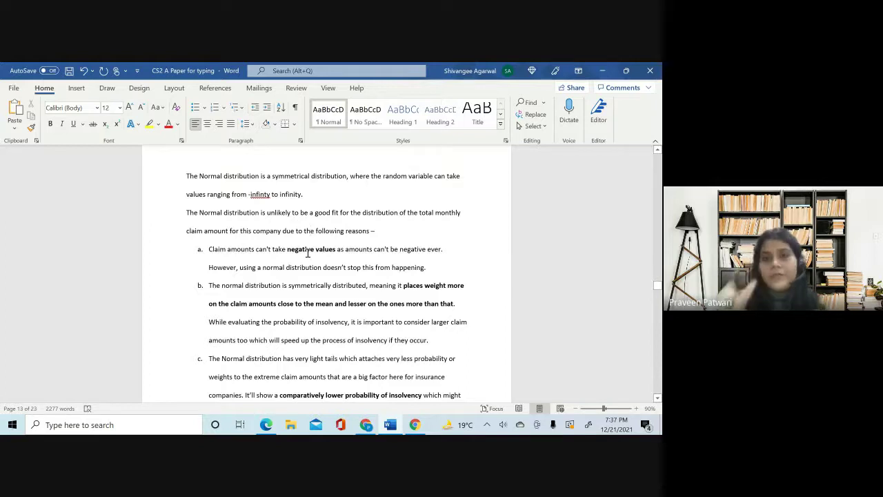
# Step: Select the bold key phrase "negative values" in point a of part (iii) to point out the emphasis
pyautogui.click(290, 249)
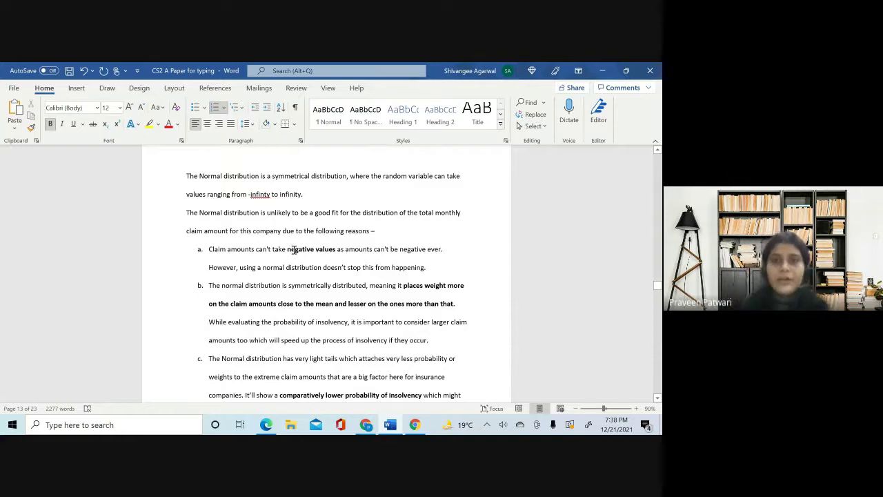
pyautogui.moveTo(287, 249); pyautogui.dragTo(337, 248)
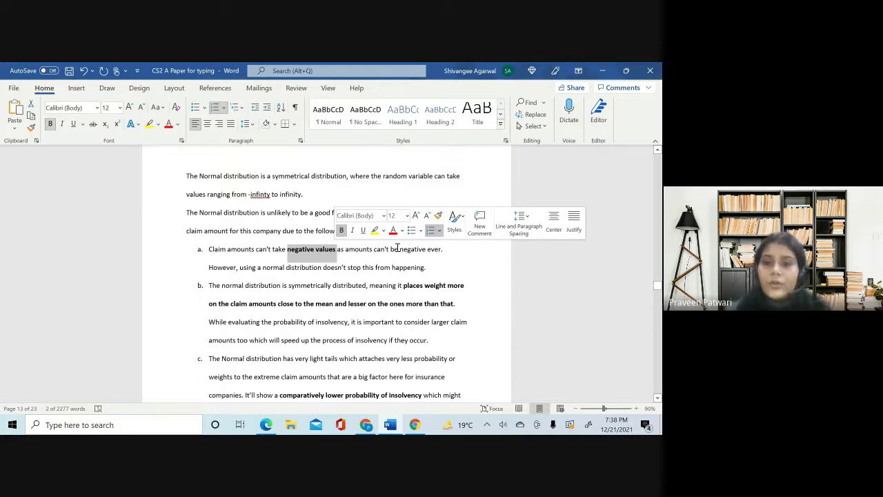
pyautogui.click(371, 338)
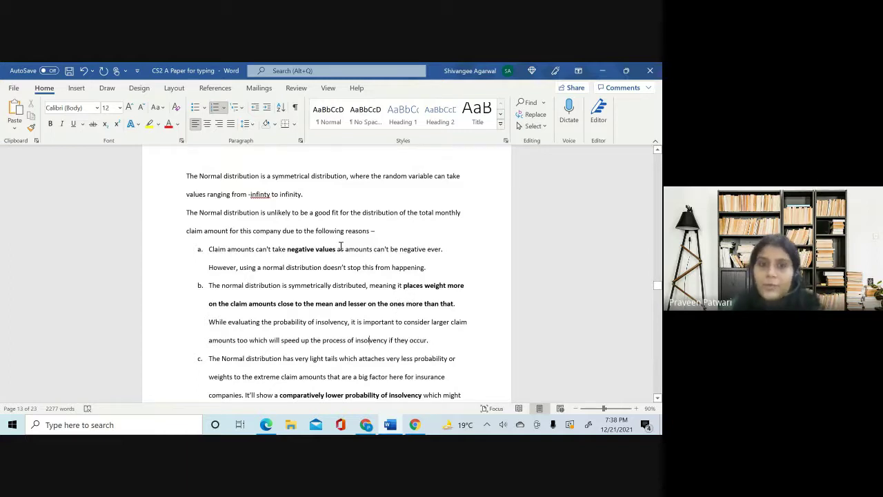
pyautogui.moveTo(289, 250); pyautogui.dragTo(341, 250)
pyautogui.click(384, 371)
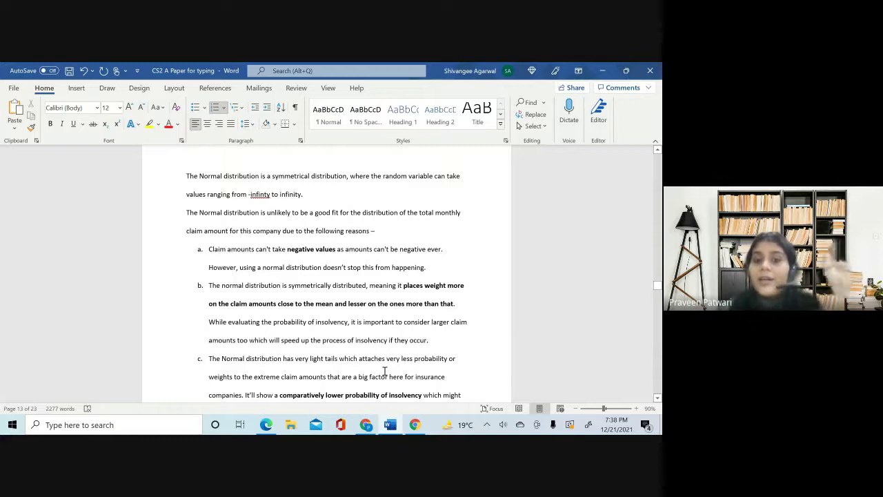
# Step: Look through the part (iv) answer and select the misspelled word "probility" in its second paragraph
pyautogui.scroll(-1, 384, 372)
pyautogui.scroll(-10, 384, 372)
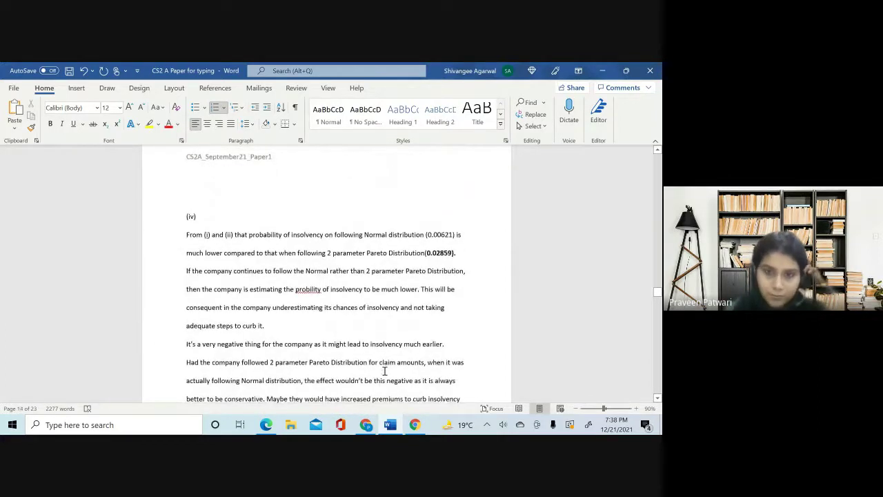
pyautogui.scroll(-8, 384, 277)
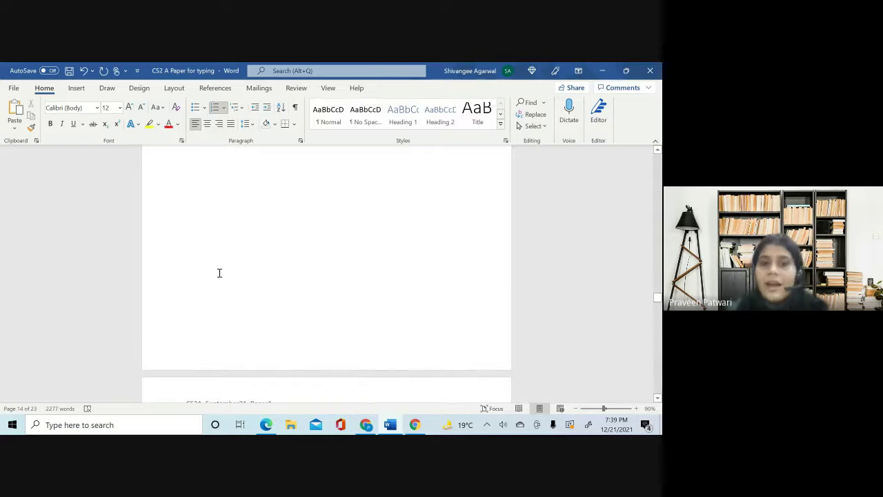
pyautogui.scroll(5, 274, 270)
pyautogui.scroll(1, 274, 271)
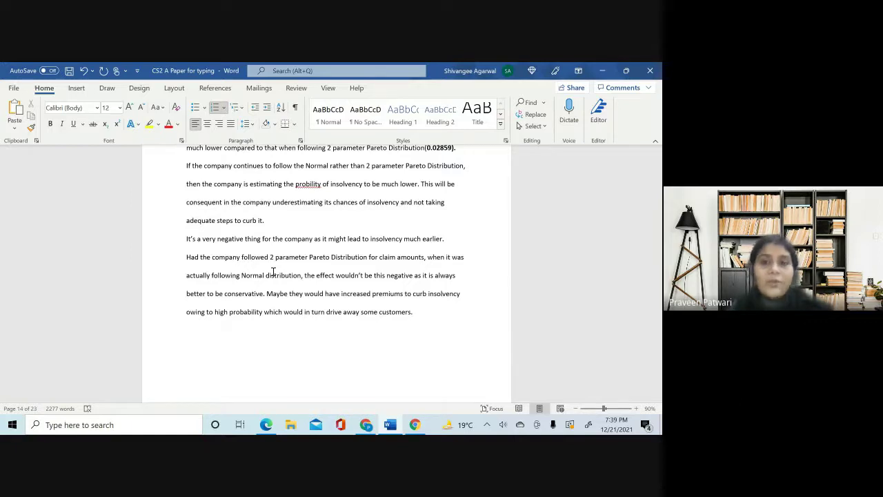
pyautogui.moveTo(295, 184); pyautogui.dragTo(320, 183)
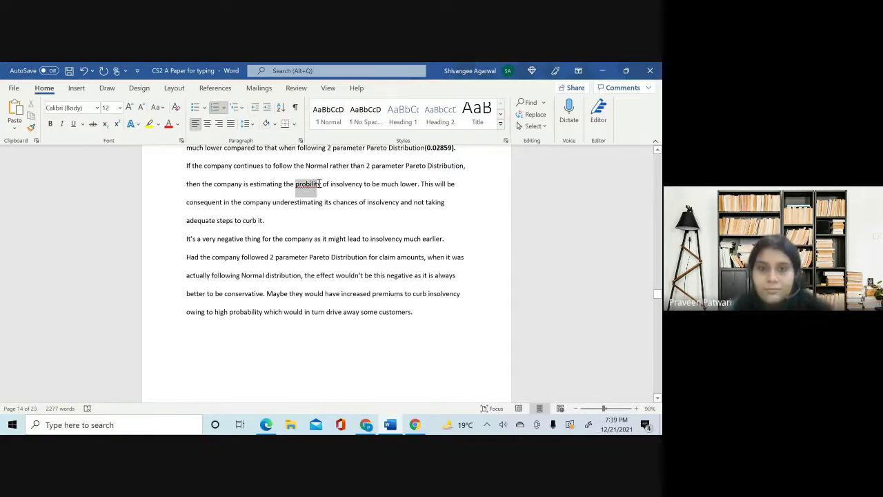
# Step: Compare the lettered points of part (iii) with the paragraphs of part (iv), and clear the selection in part (iv)
pyautogui.scroll(5, 335, 219)
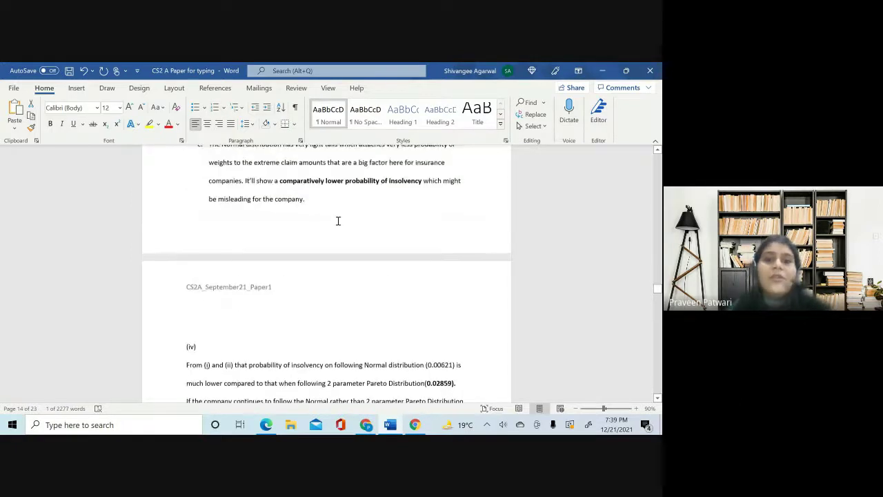
pyautogui.scroll(3, 338, 221)
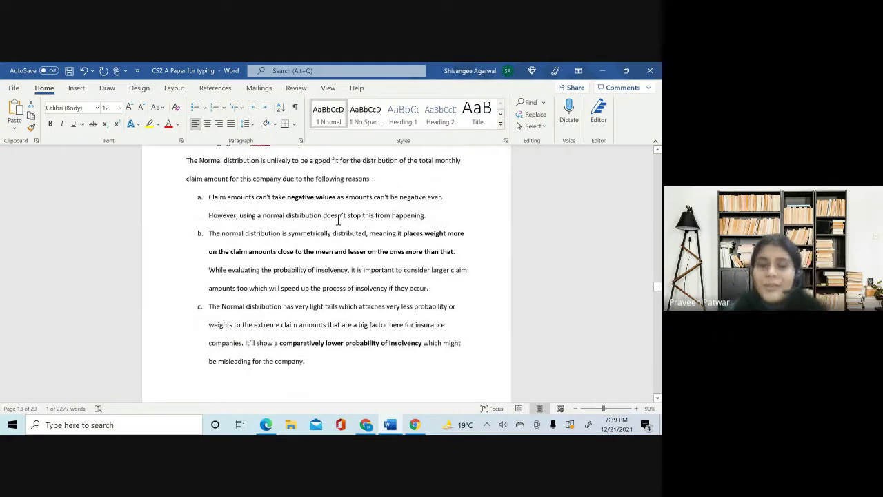
pyautogui.scroll(-3, 339, 220)
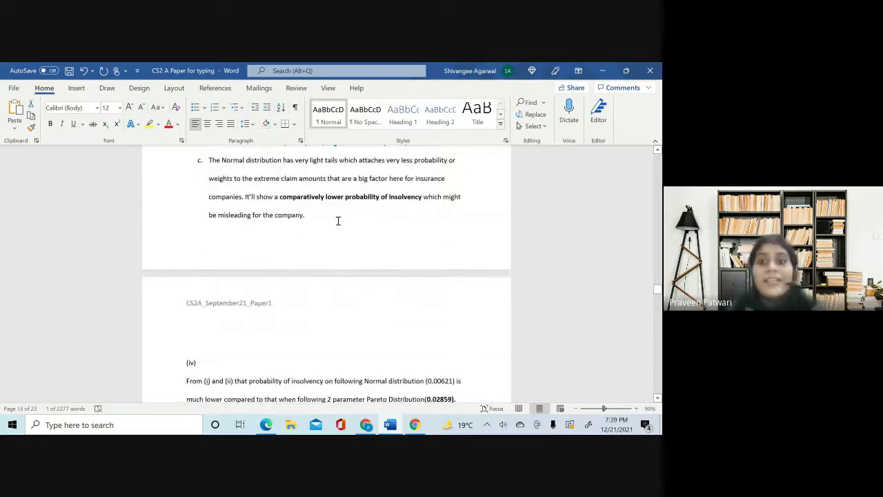
pyautogui.scroll(-2, 338, 220)
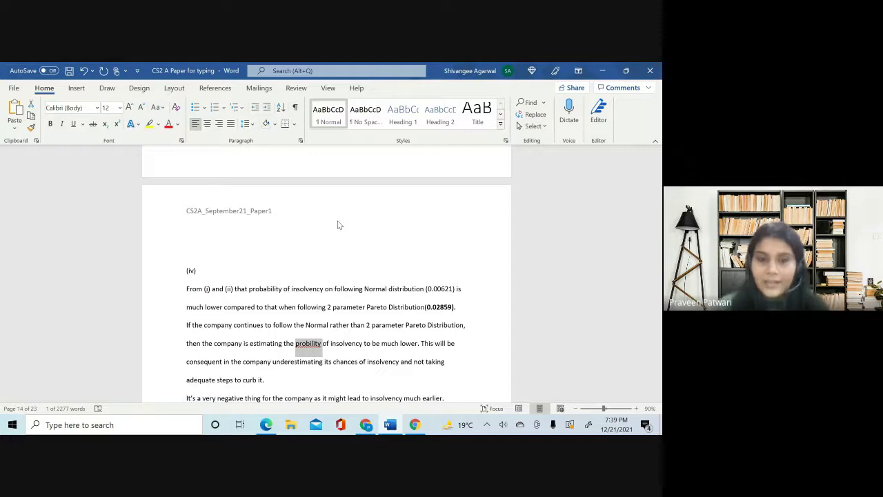
pyautogui.scroll(-1, 338, 224)
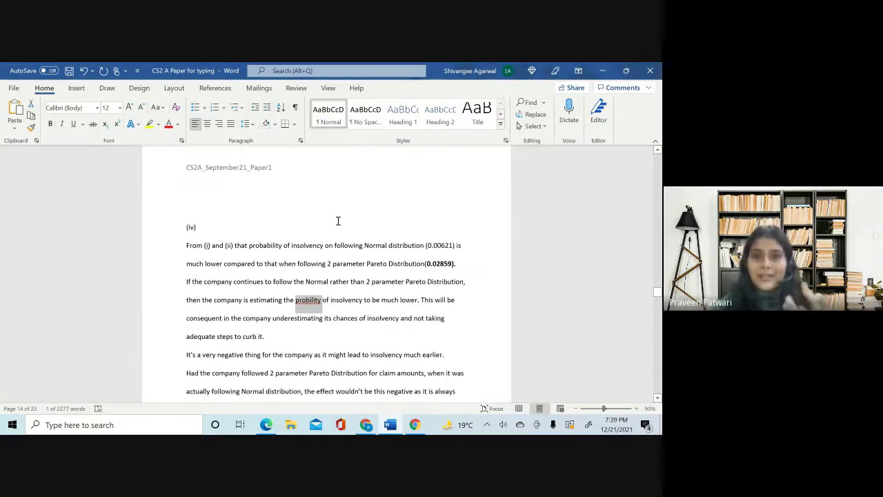
pyautogui.click(347, 291)
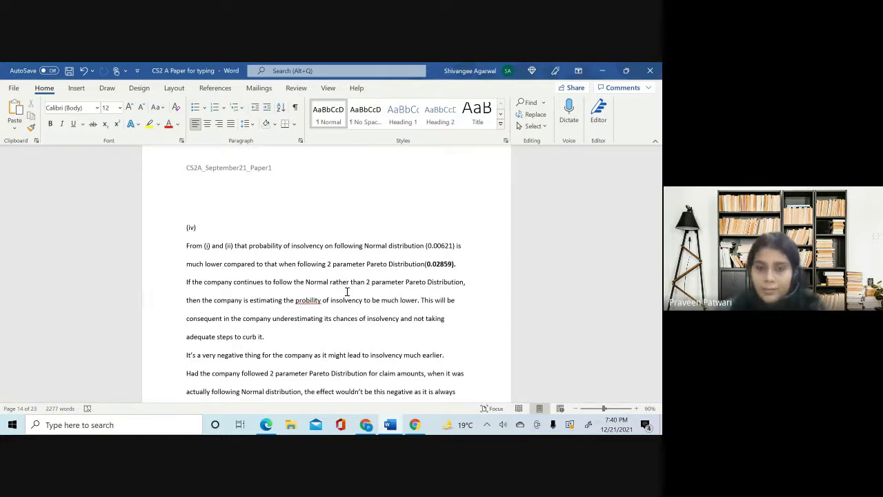
# Step: Go to part (i) of ANS 7 and highlight the two rewritten equations to point them out, then clear the selection
pyautogui.scroll(-3, 347, 291)
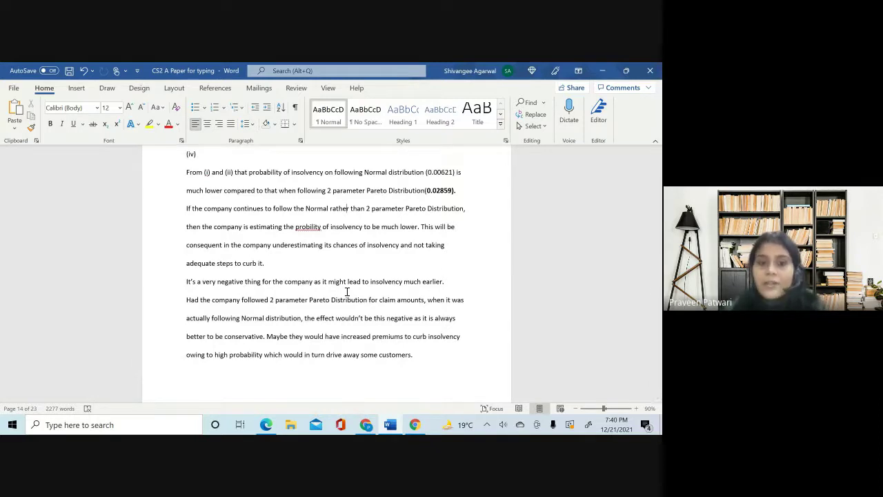
pyautogui.scroll(-4, 347, 291)
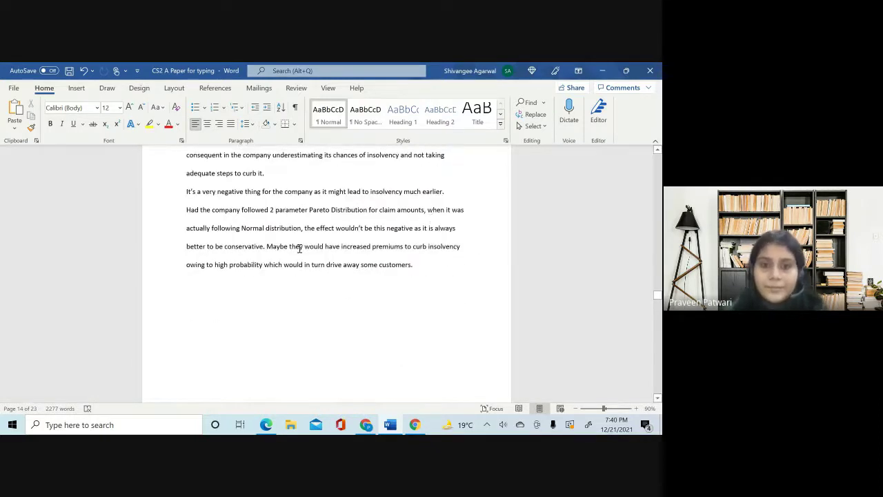
pyautogui.scroll(-10, 371, 275)
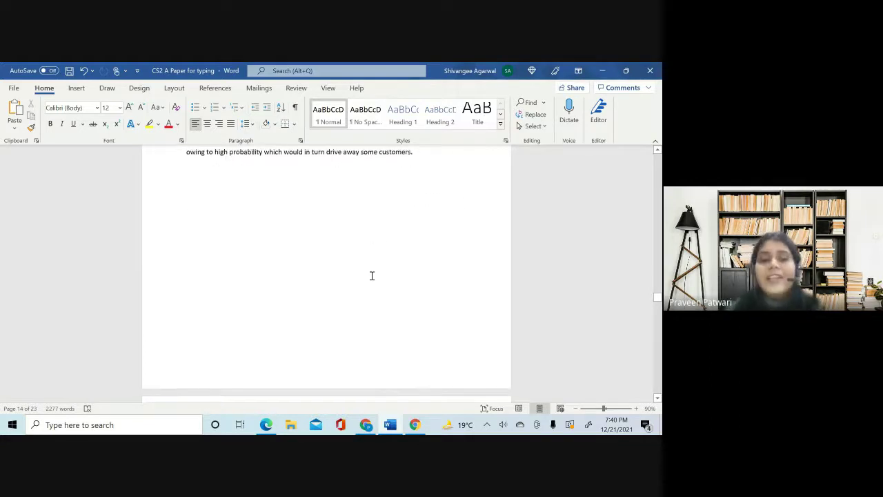
pyautogui.scroll(-2, 371, 280)
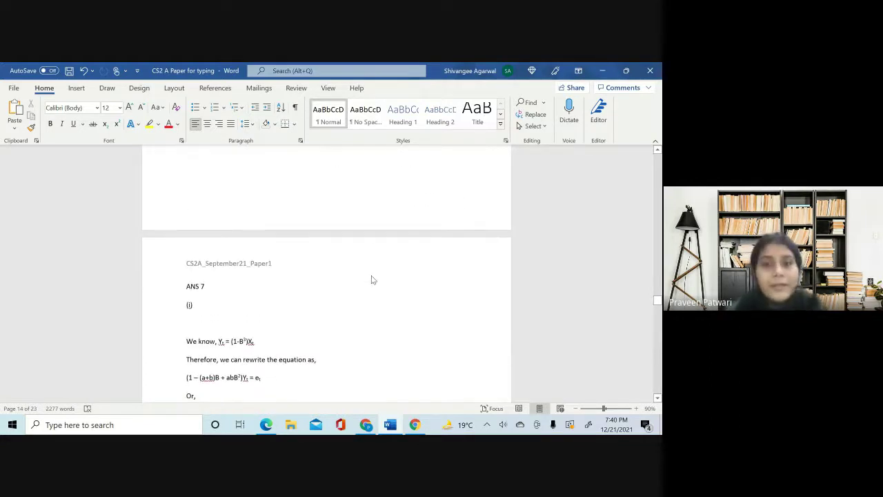
pyautogui.scroll(-5, 203, 363)
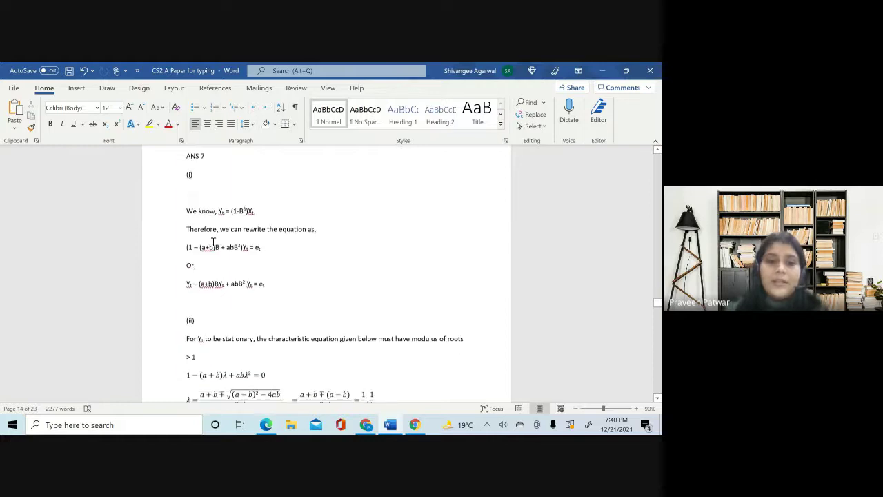
pyautogui.moveTo(196, 246); pyautogui.dragTo(271, 285)
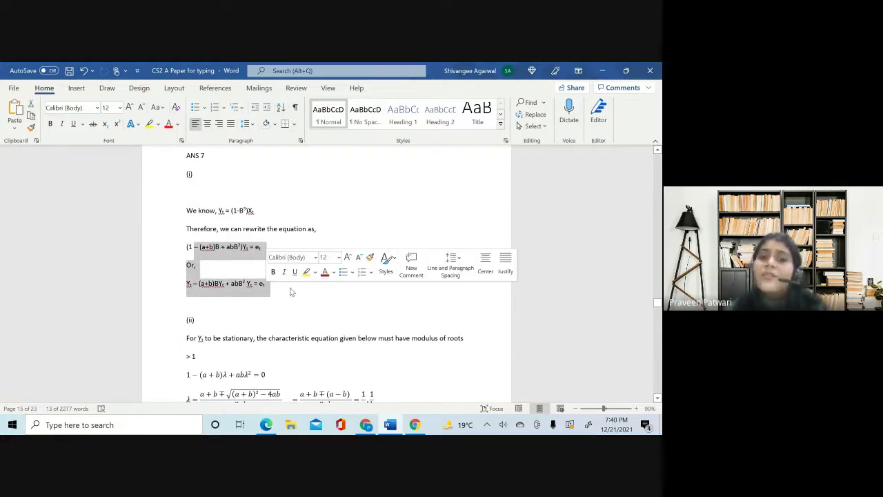
pyautogui.click(291, 292)
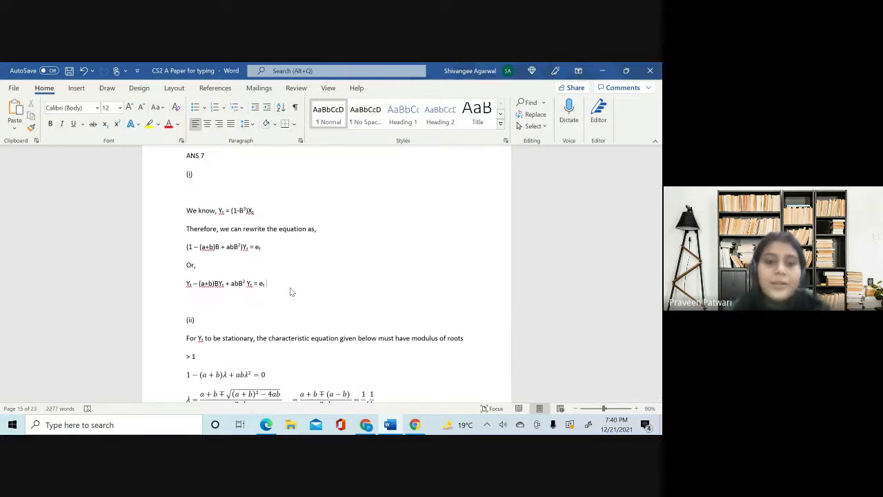
# Step: Select the characteristic equation and the λ solution in part (ii) of ANS 7 to point out the equation formatting
pyautogui.scroll(-3, 296, 304)
pyautogui.scroll(1, 223, 243)
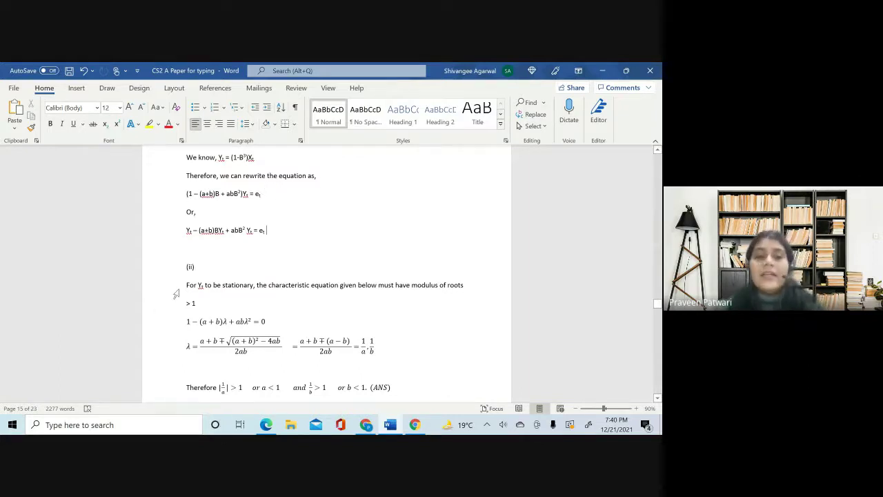
pyautogui.click(185, 322)
pyautogui.moveTo(238, 321); pyautogui.dragTo(373, 351)
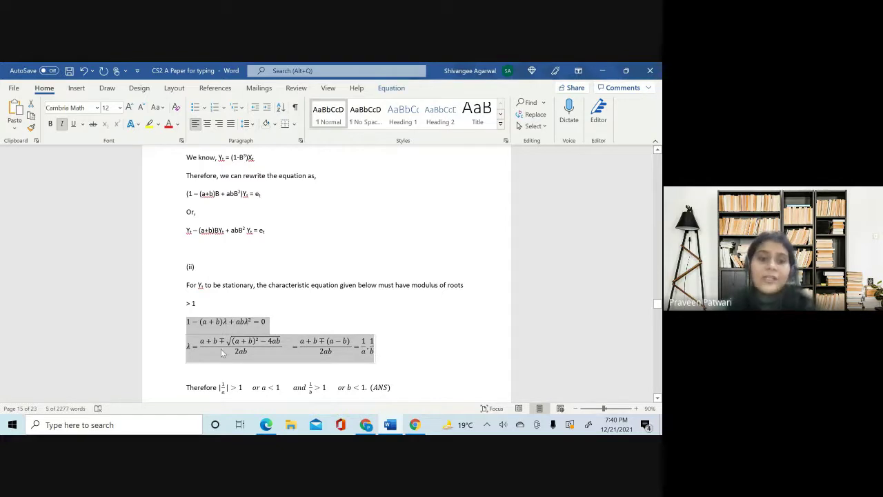
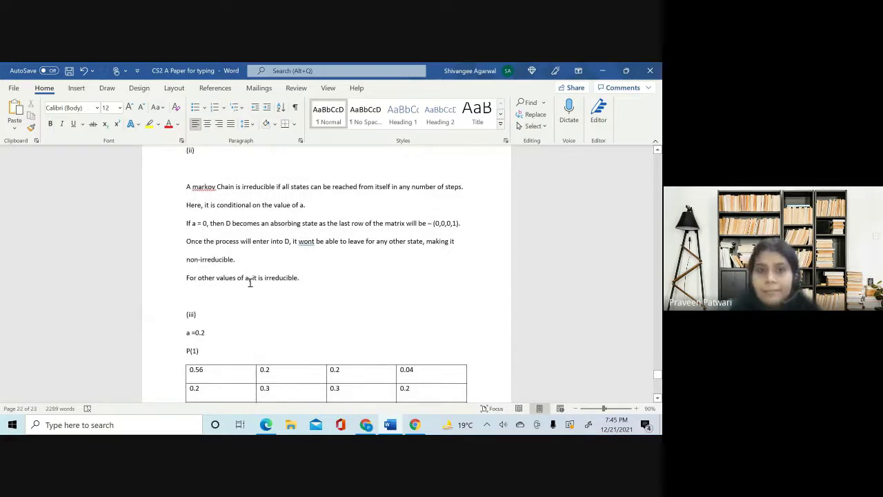
# Step: Look through the Markov chain answers from part (ii) to the table in part (v), and return to the P(1) table in part (iii)
pyautogui.scroll(-2, 250, 283)
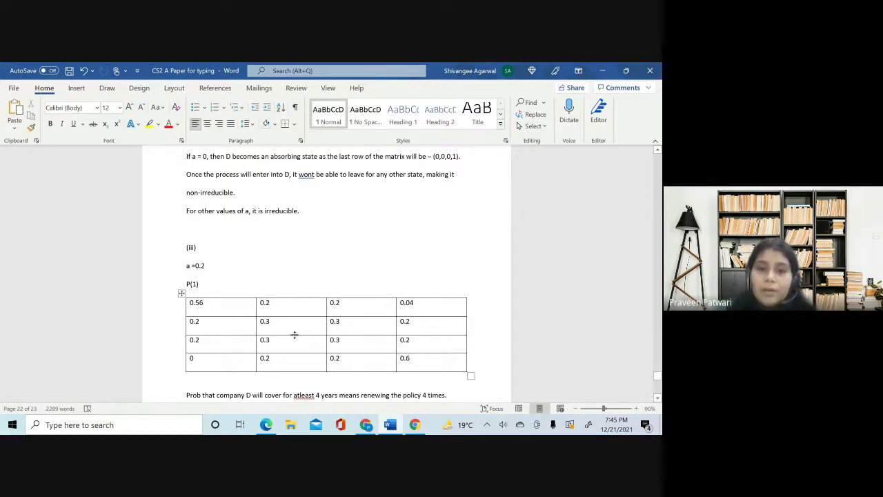
pyautogui.scroll(-3, 397, 352)
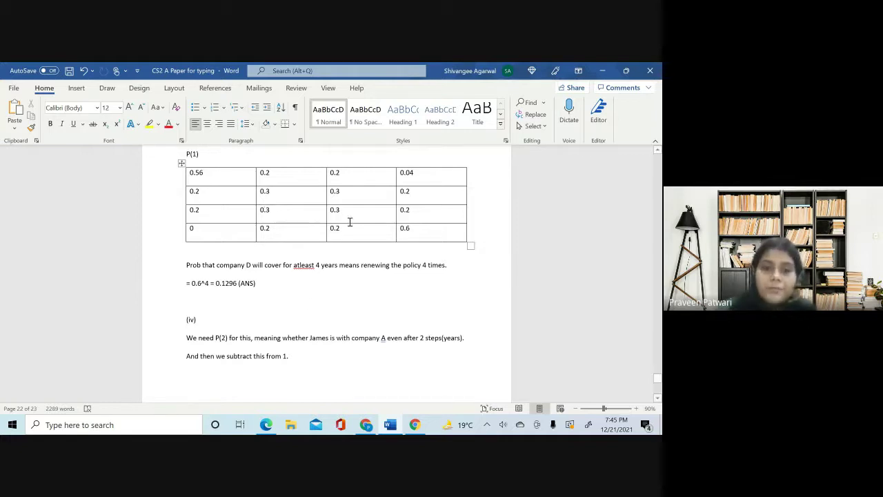
pyautogui.scroll(-5, 310, 304)
pyautogui.scroll(-3, 310, 304)
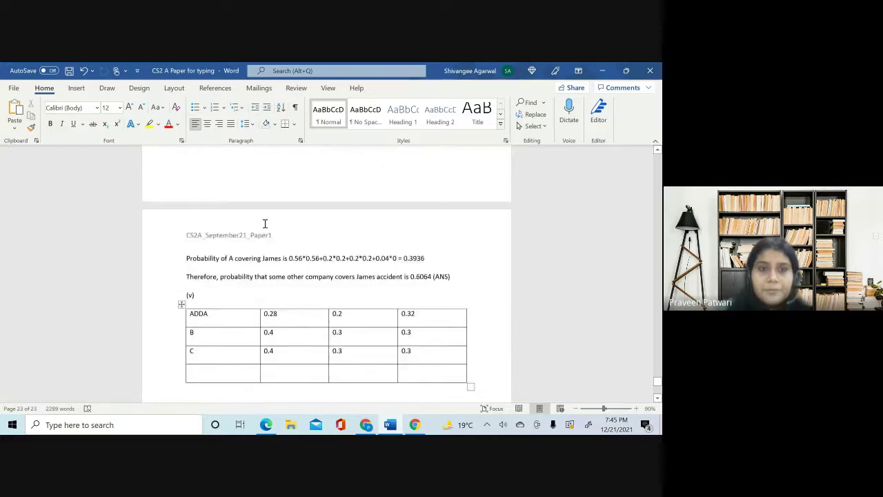
pyautogui.scroll(10, 263, 223)
pyautogui.scroll(1, 264, 223)
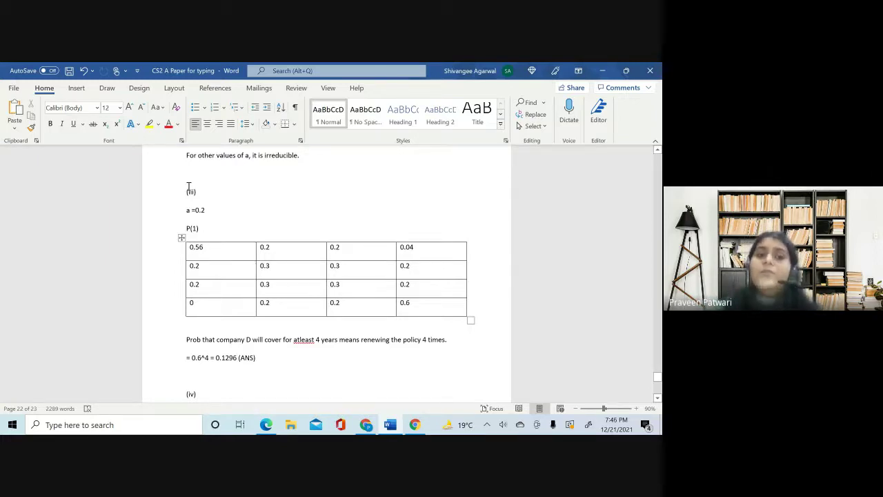
# Step: Insert an empty column before the first column and an empty row above the first row of the P(1) table
pyautogui.rightClick(221, 248)
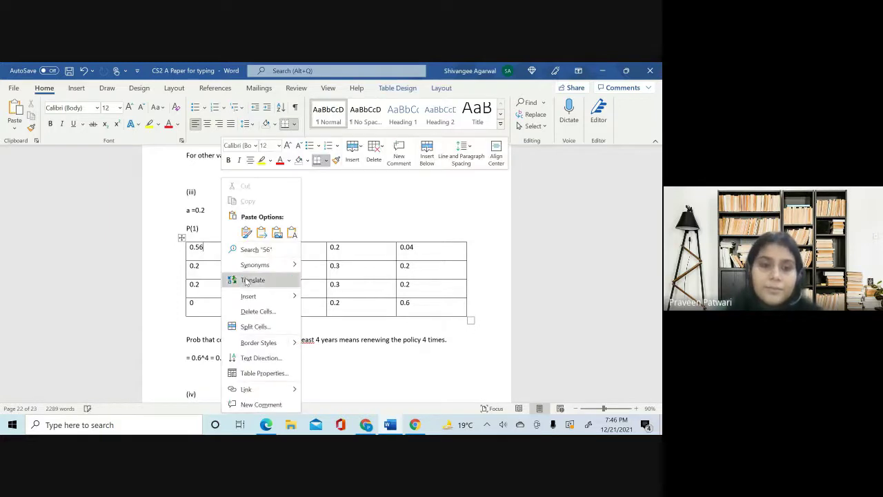
pyautogui.moveTo(252, 295)
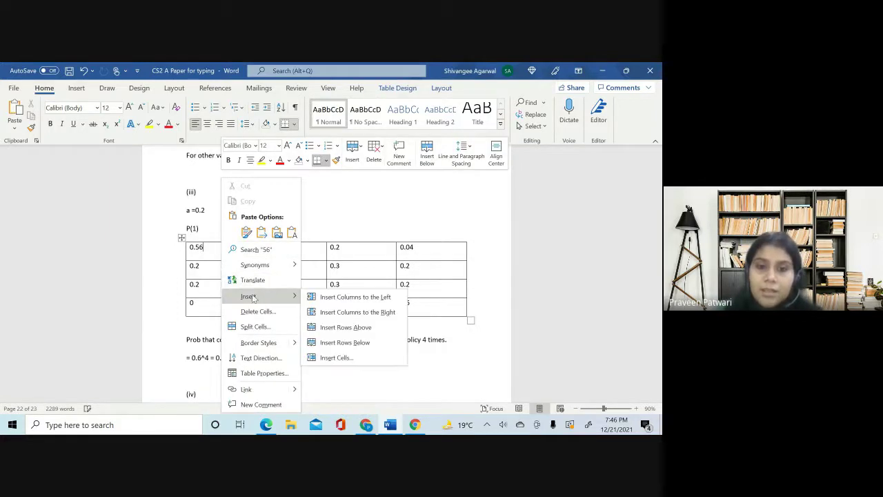
pyautogui.click(332, 297)
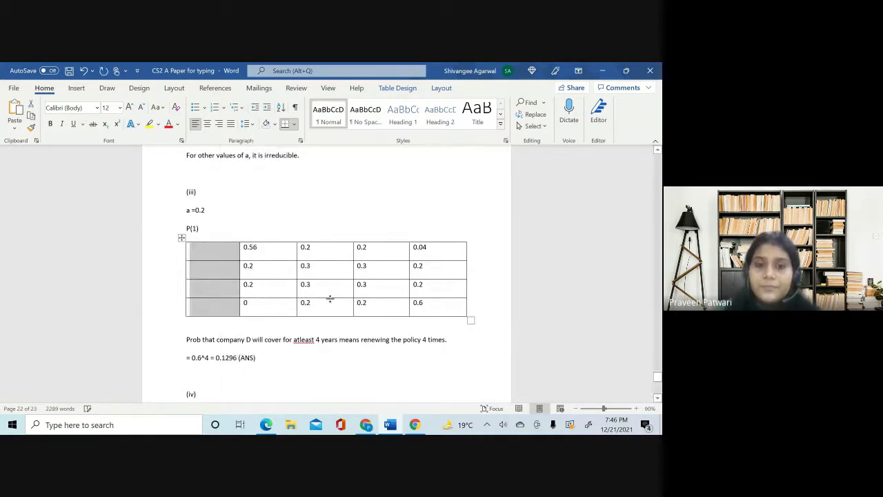
pyautogui.click(219, 256)
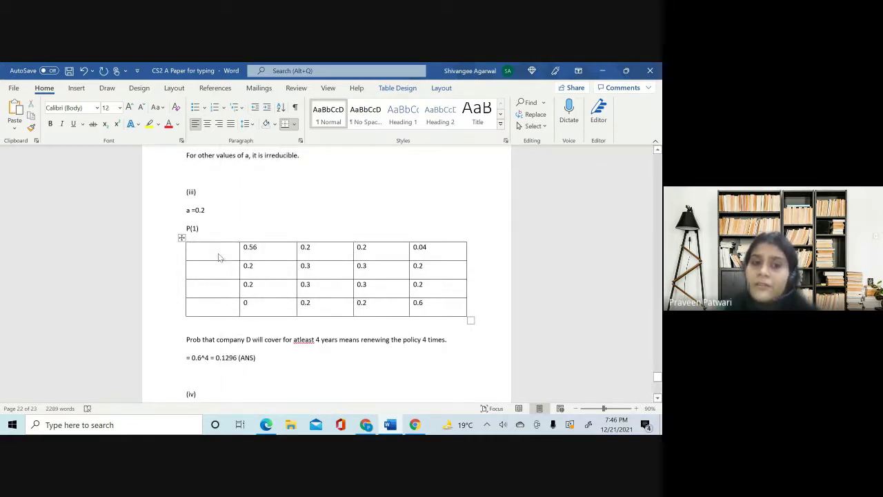
pyautogui.rightClick(259, 249)
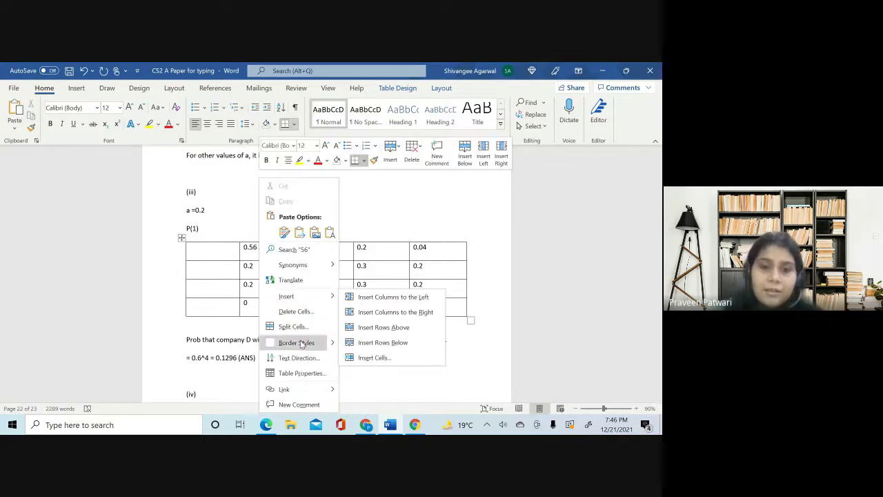
pyautogui.moveTo(289, 298)
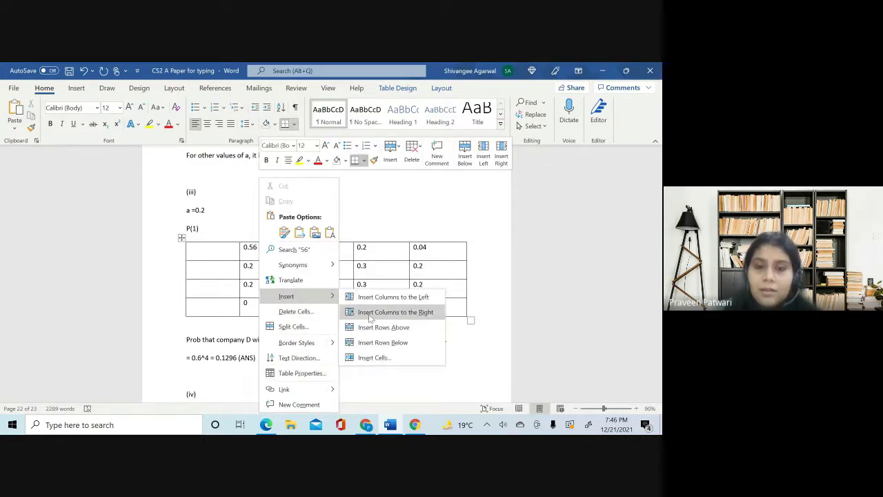
pyautogui.click(373, 327)
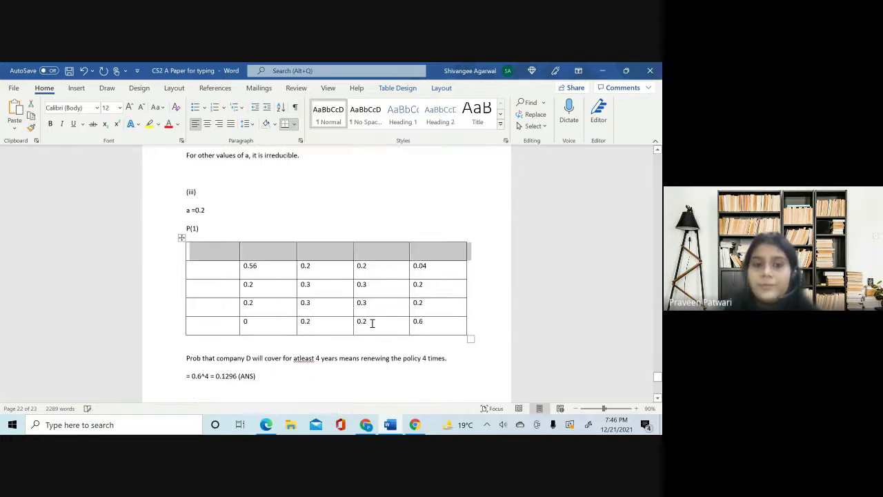
# Step: Label the four value rows of the P(1) table A, B, C and D in the empty first column
pyautogui.click(226, 269)
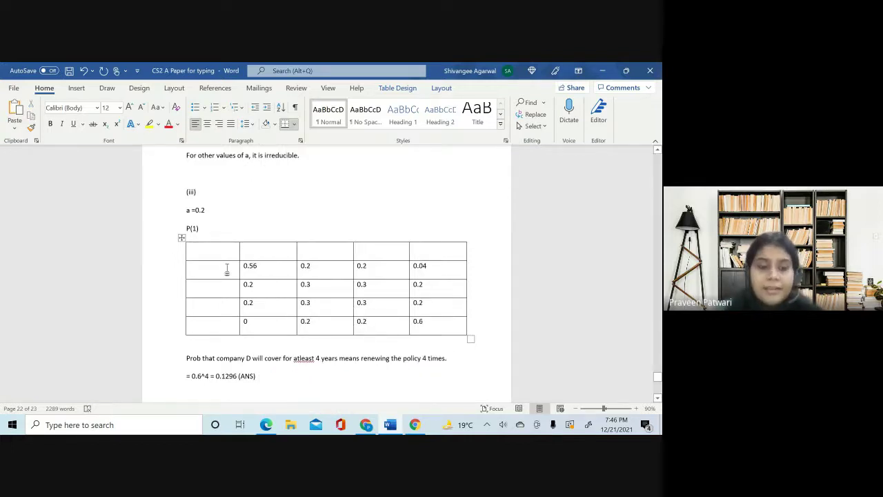
pyautogui.write('A')
pyautogui.press('Down')
pyautogui.write('B')
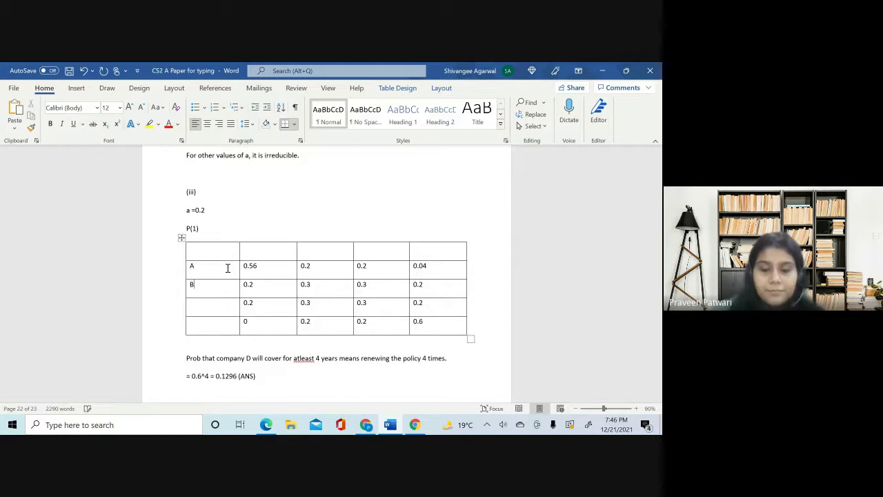
pyautogui.press('Down')
pyautogui.write('C')
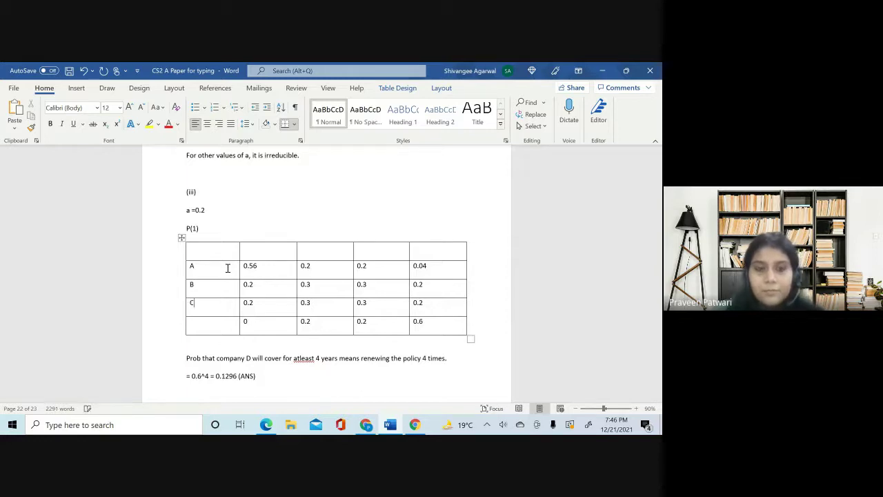
pyautogui.write('D')
# Step: Enter the headings A, B and C above the first three value columns of the P(1) table
pyautogui.press('Up')
pyautogui.press('Up')
pyautogui.press('Up')
pyautogui.press('Up')
pyautogui.press('Up')
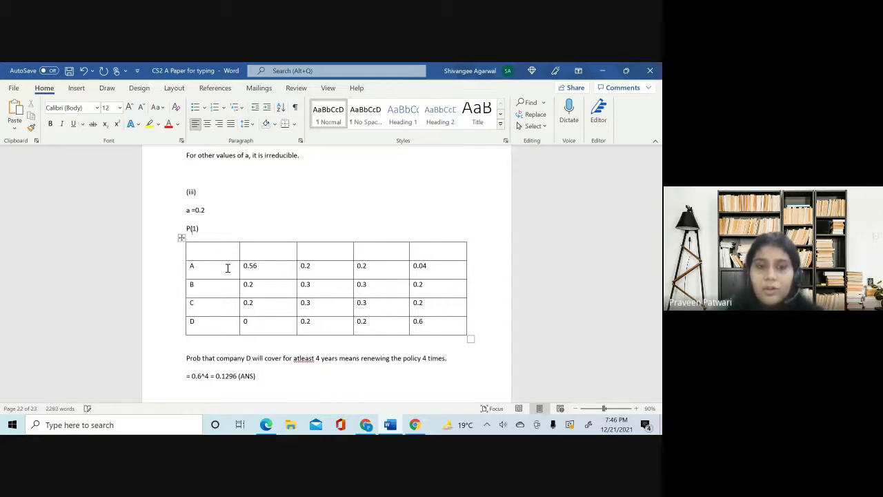
pyautogui.press('Down')
pyautogui.press('Tab')
pyautogui.write('A')
pyautogui.press('Tab')
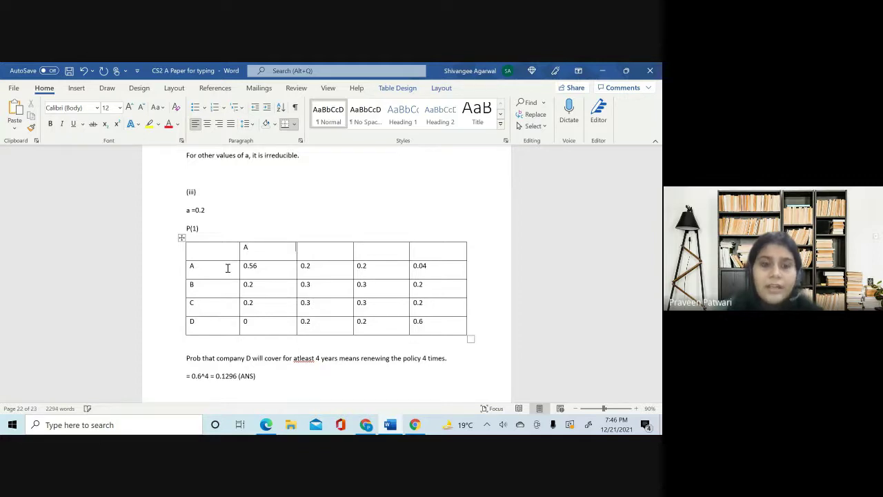
pyautogui.write('B')
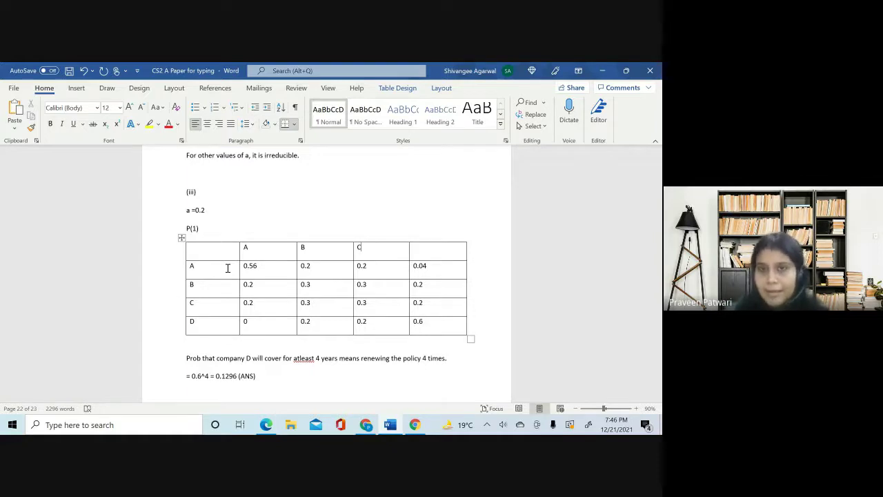
# Step: Demonstrate moving the cursor from heading C back to heading A, up to the P(1) line and down to the 0.56 cell
pyautogui.press('Left')
pyautogui.press('Left')
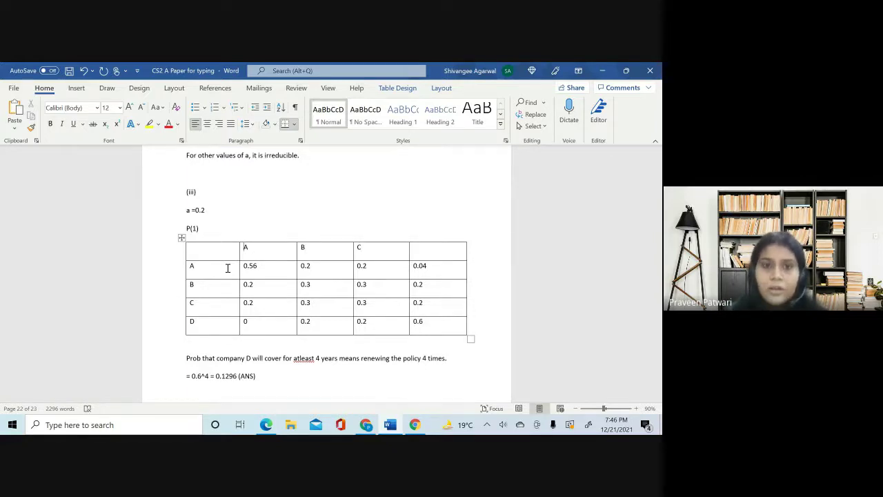
pyautogui.press('Down')
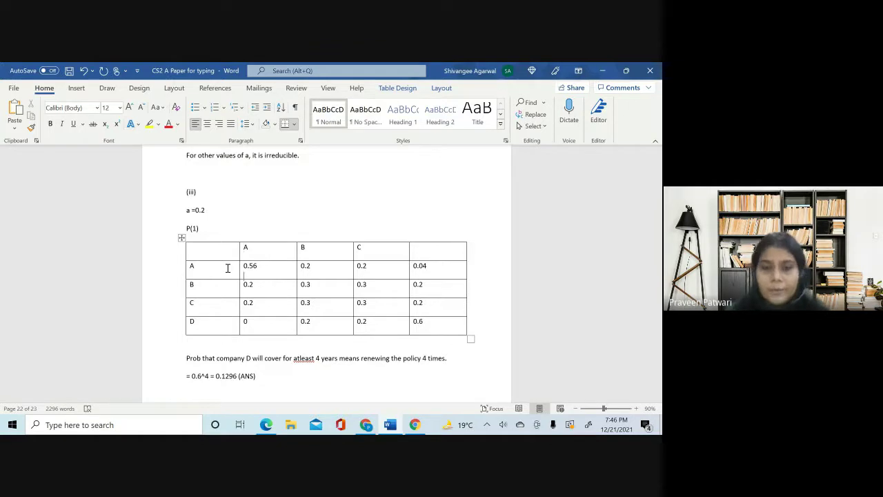
pyautogui.press('Up')
pyautogui.press('Up')
pyautogui.press('Up')
pyautogui.press('Up')
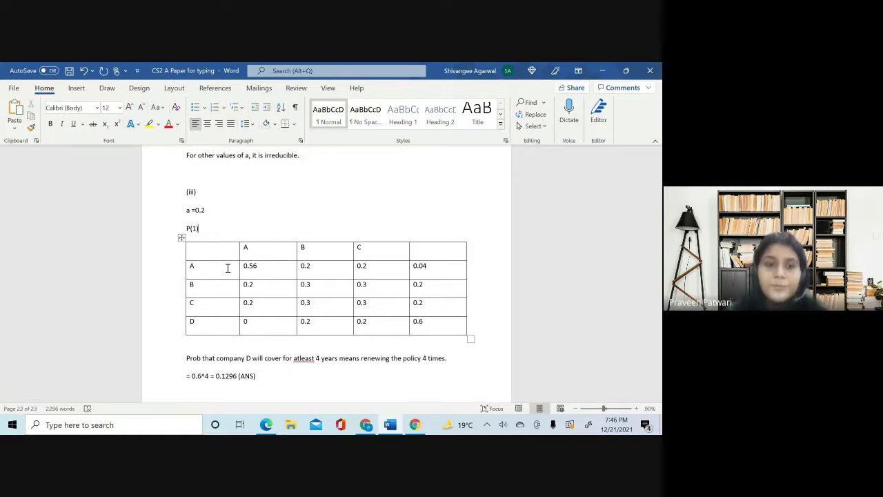
pyautogui.press('Down')
pyautogui.press('Down')
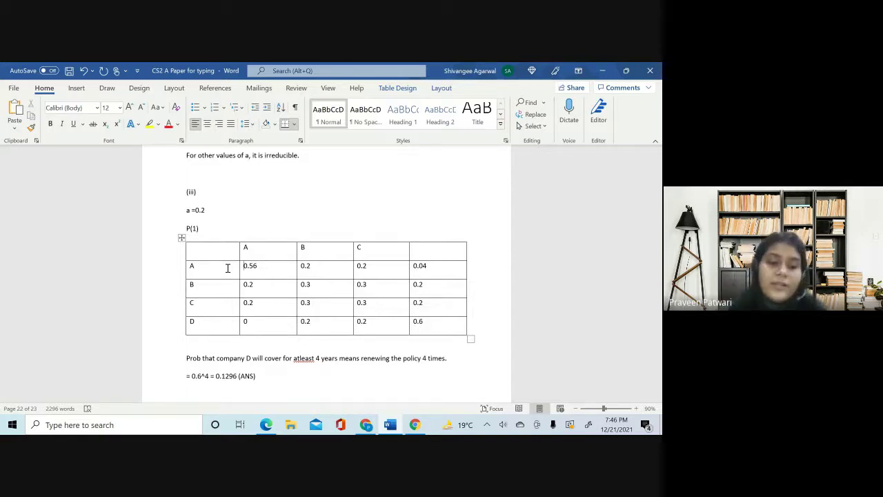
# Step: Demonstrate stepping cell by cell through the P(1) table from the 0.56 cell to row D, column B
pyautogui.press('Tab')
pyautogui.press('Tab')
pyautogui.press('Tab')
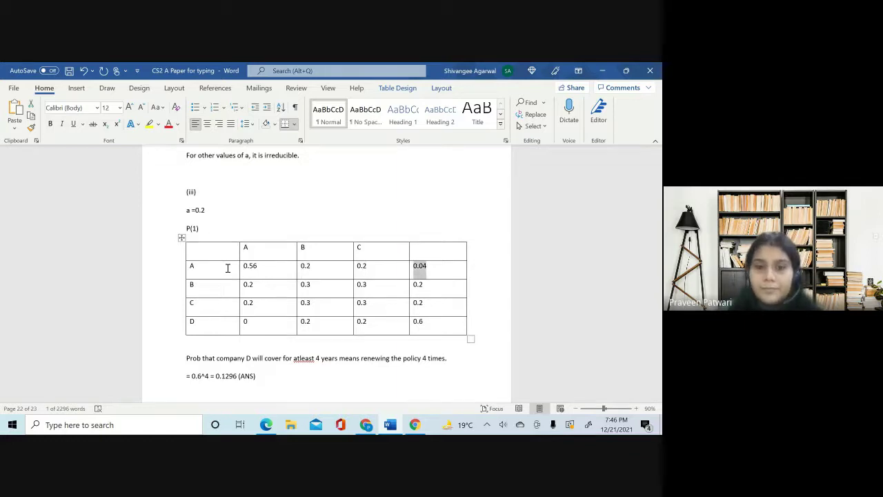
pyautogui.press('Tab')
pyautogui.press('Tab')
pyautogui.press('Tab')
pyautogui.press('Tab')
pyautogui.press('Tab')
pyautogui.press('Tab')
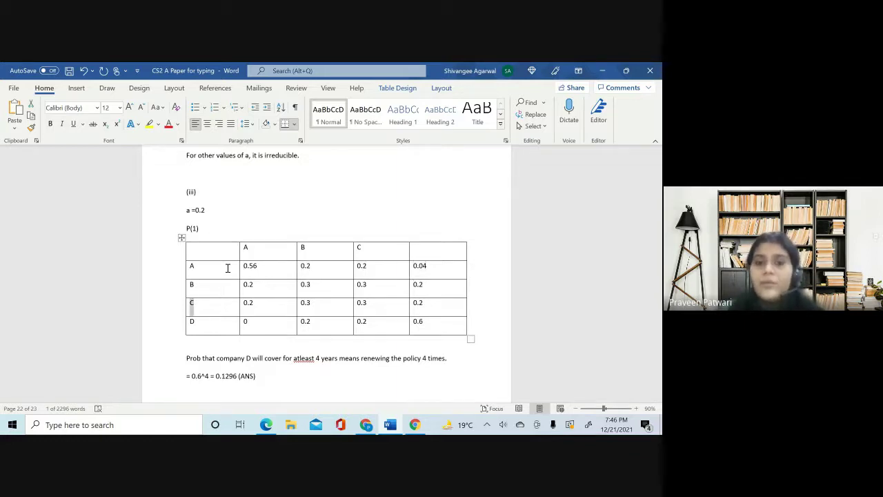
pyautogui.press('Tab')
pyautogui.press('Tab')
pyautogui.press('Tab')
pyautogui.press('Tab')
pyautogui.press('Tab')
pyautogui.press('Tab')
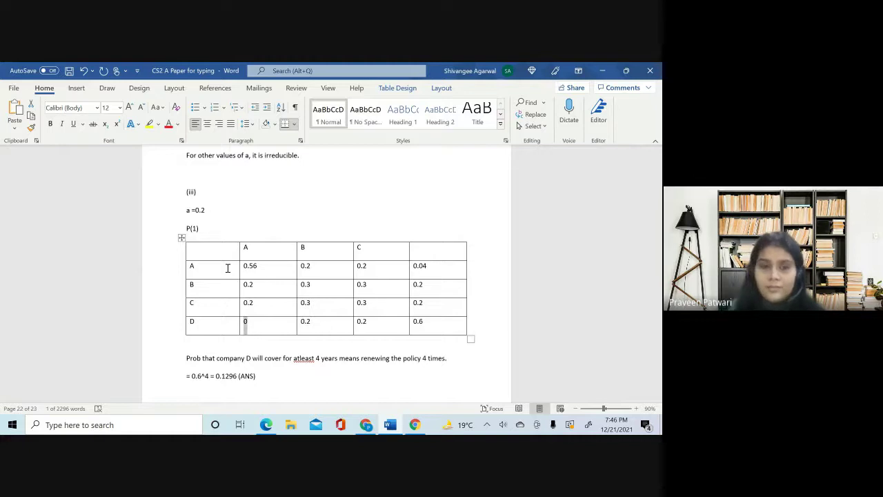
pyautogui.press('Tab')
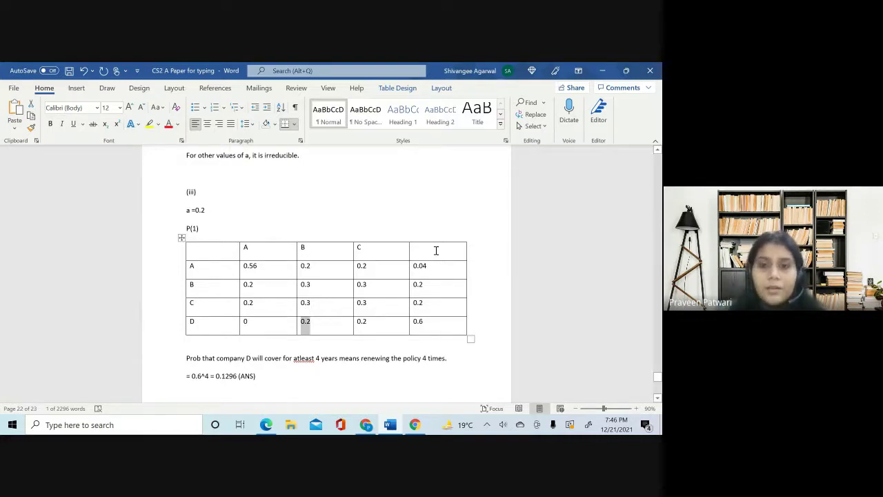
# Step: Enter the heading D above the last value column of the P(1) table and leave the table
pyautogui.click(435, 252)
pyautogui.write('D')
pyautogui.scroll(-1, 436, 253)
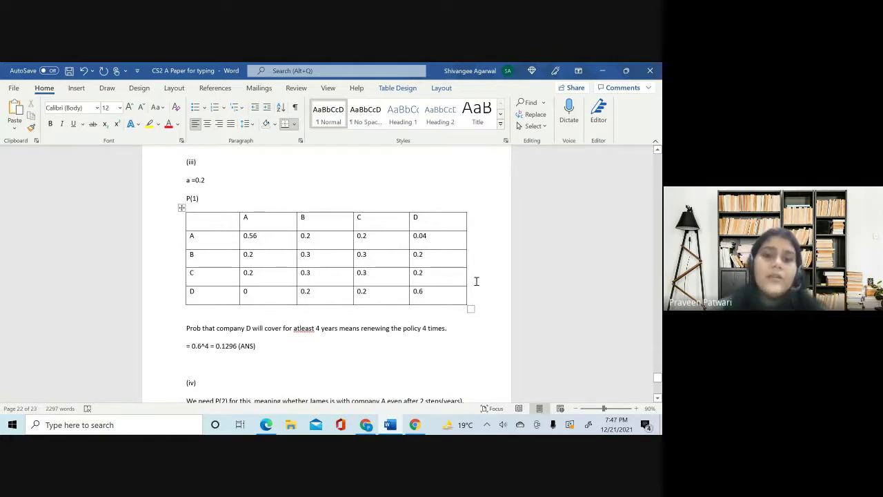
pyautogui.scroll(-1, 476, 281)
pyautogui.scroll(-1, 476, 281)
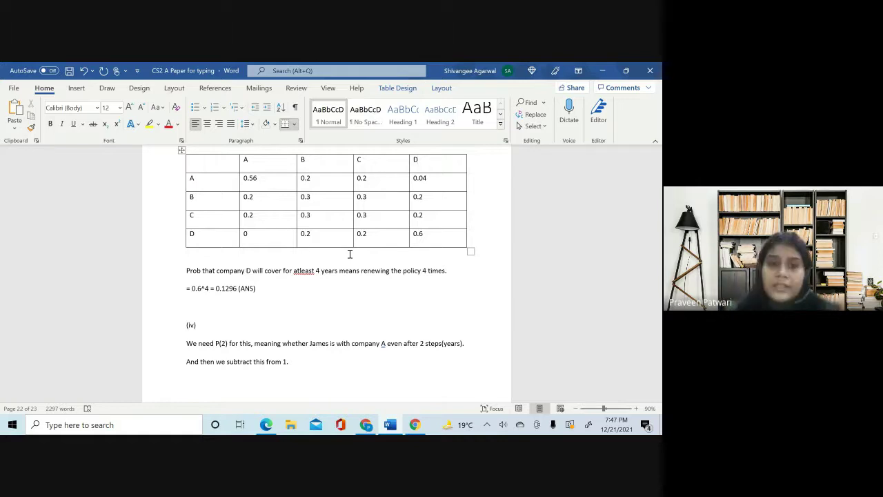
pyautogui.click(189, 258)
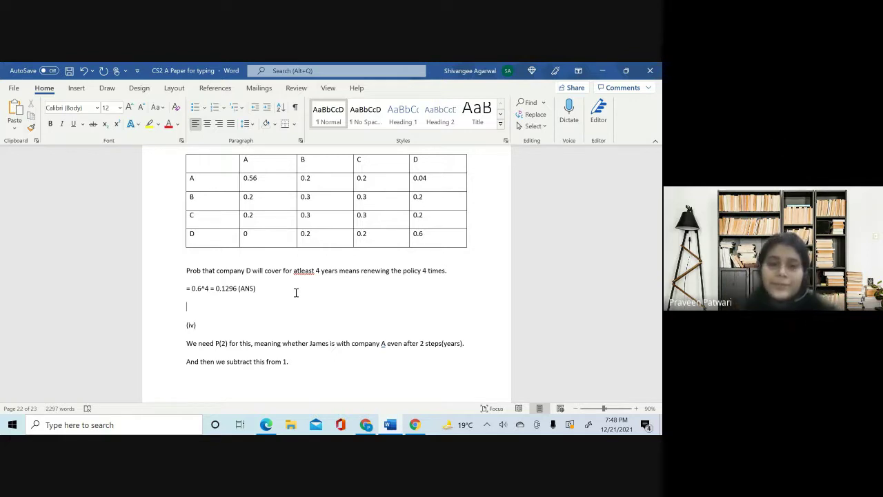
# Step: Highlight the typed calculation for the probability of A covering James in part (iv) as an example, then clear the selection
pyautogui.scroll(-1, 296, 293)
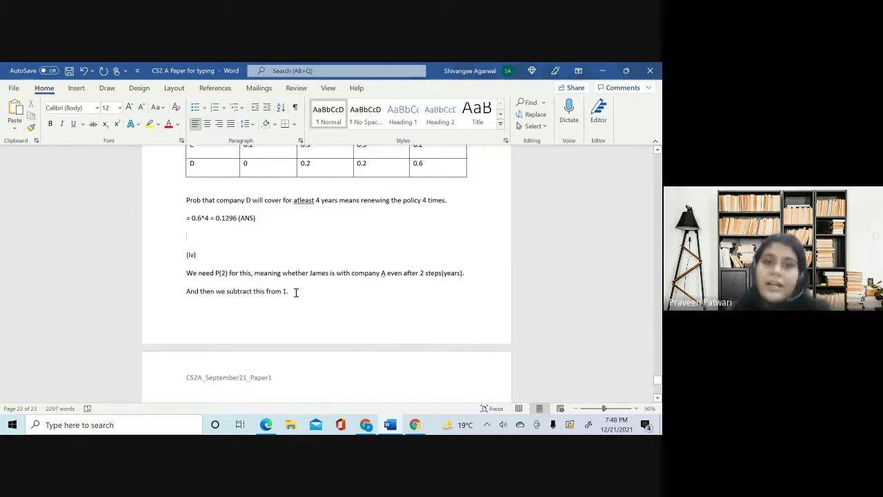
pyautogui.scroll(-3, 295, 292)
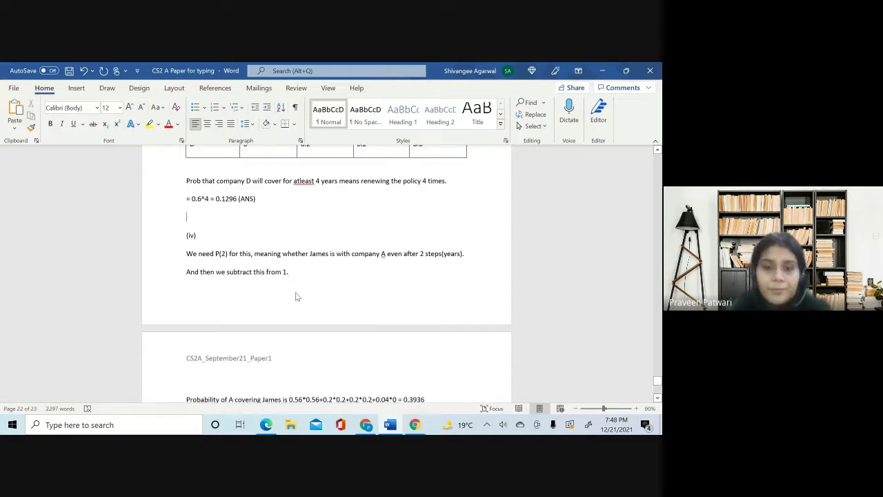
pyautogui.scroll(-4, 292, 358)
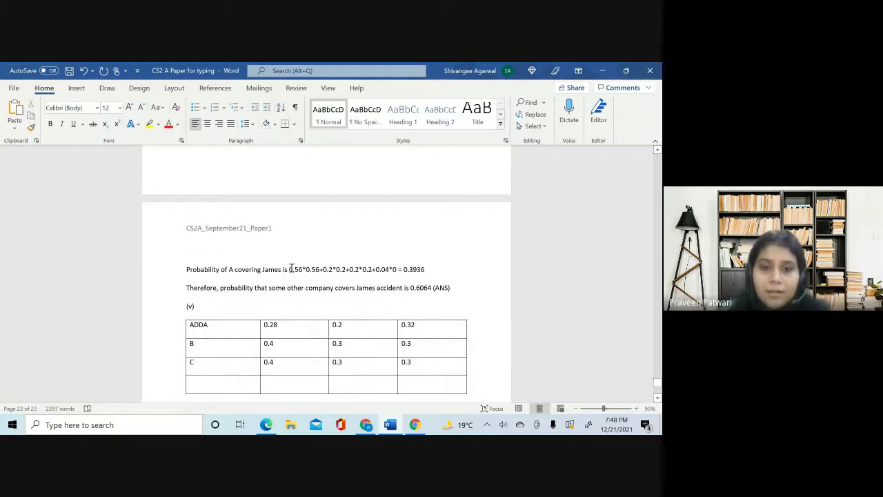
pyautogui.moveTo(290, 269); pyautogui.dragTo(428, 270)
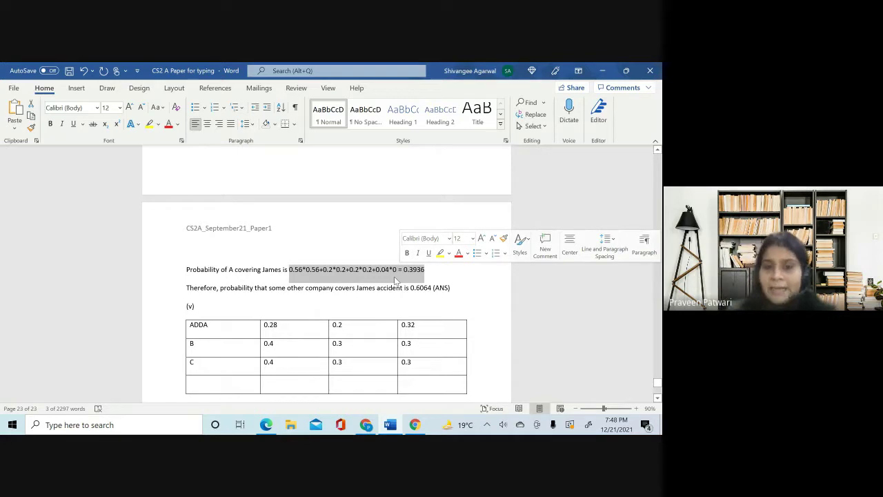
pyautogui.click(450, 279)
# Step: Review the part (v) table and the part (vi) text, then go back to the start of ANS 9
pyautogui.scroll(-6, 454, 279)
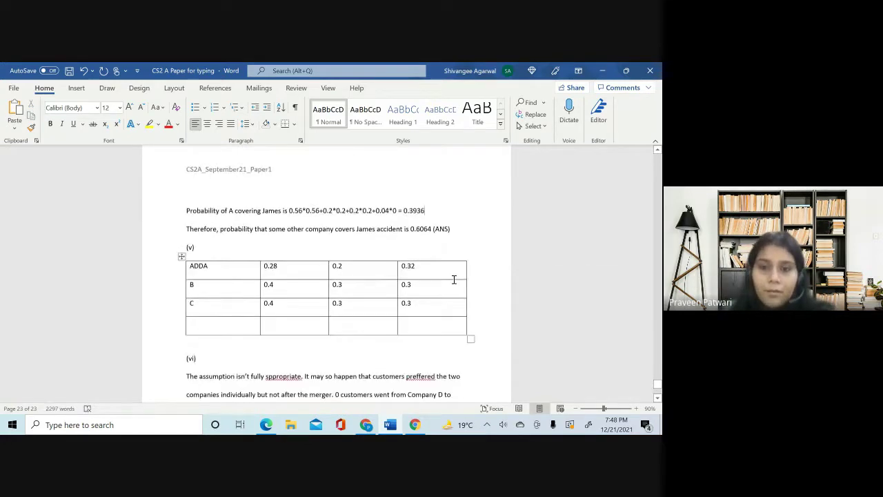
pyautogui.scroll(-4, 454, 279)
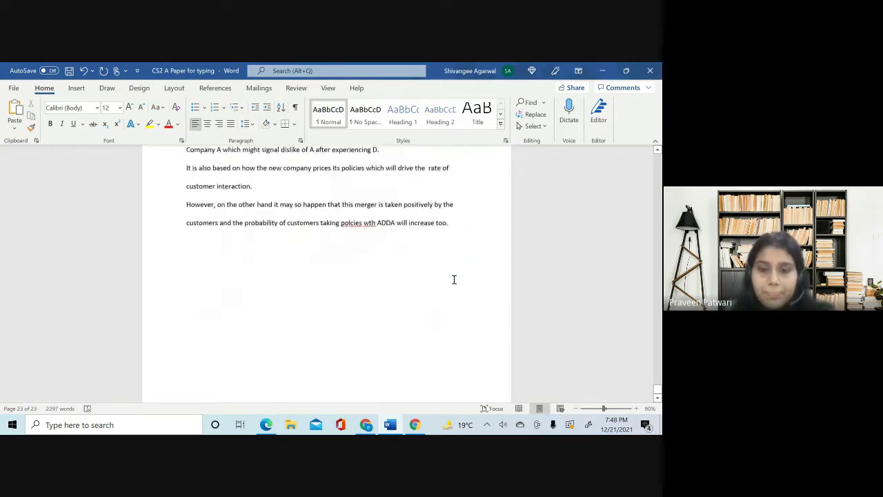
pyautogui.scroll(20, 454, 280)
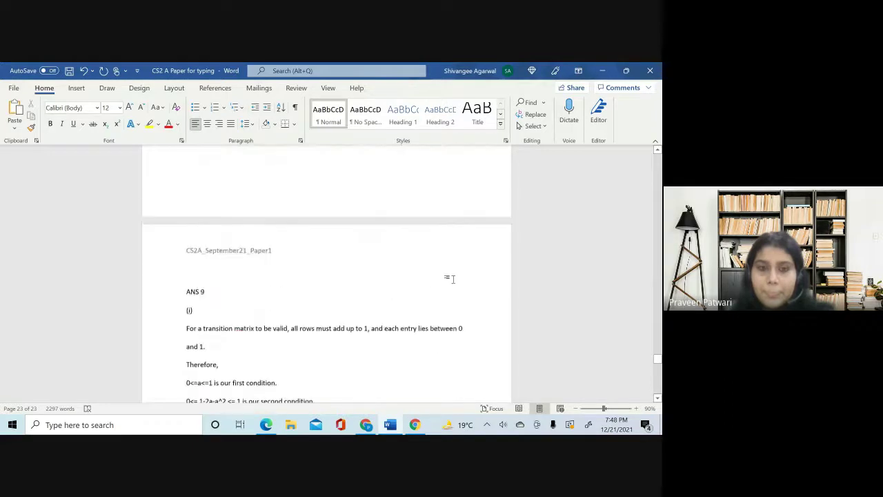
pyautogui.scroll(2, 401, 335)
# Step: Switch to Edge, open the CS2 guidance PDF for September 2020 and examine its question-by-question commentary on page 4
pyautogui.click(366, 424)
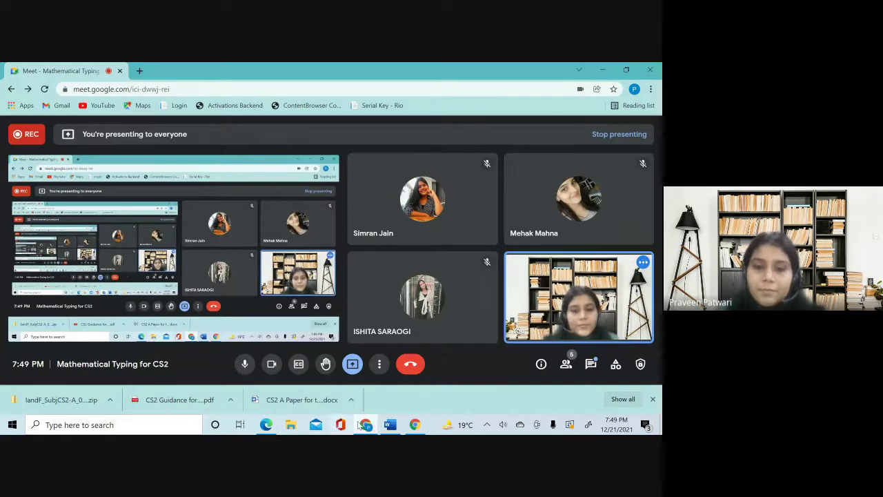
pyautogui.click(266, 425)
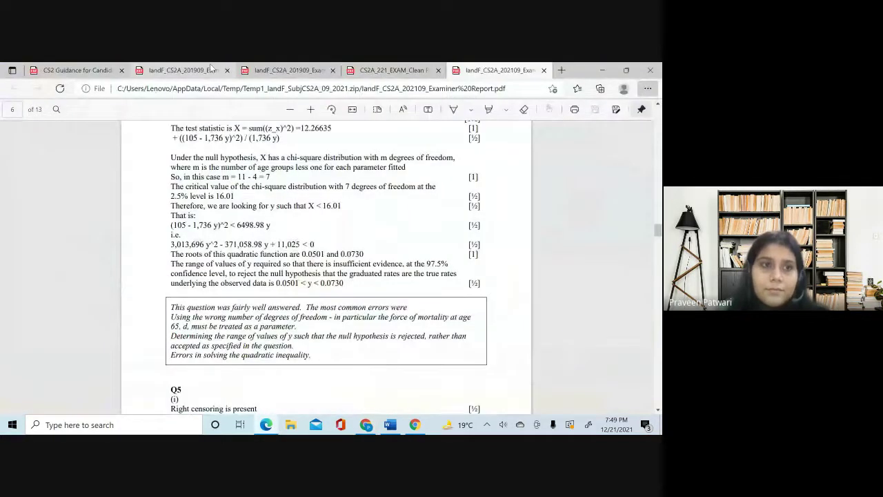
pyautogui.click(78, 71)
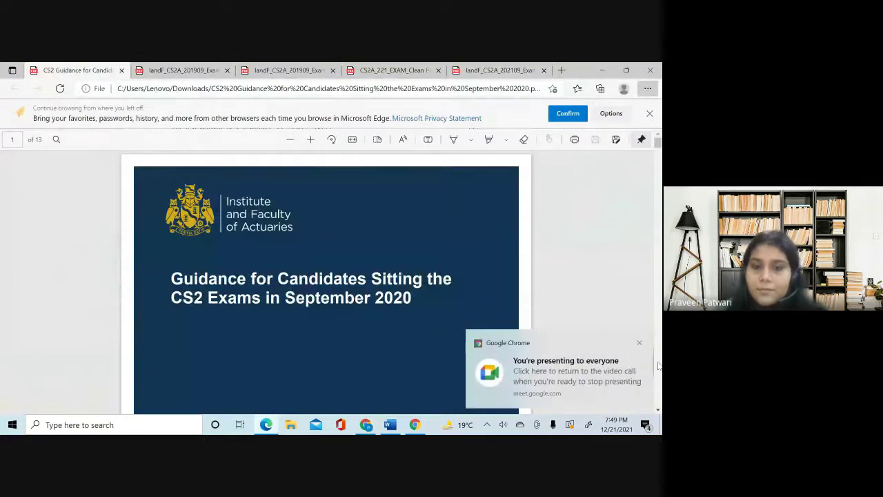
pyautogui.click(639, 343)
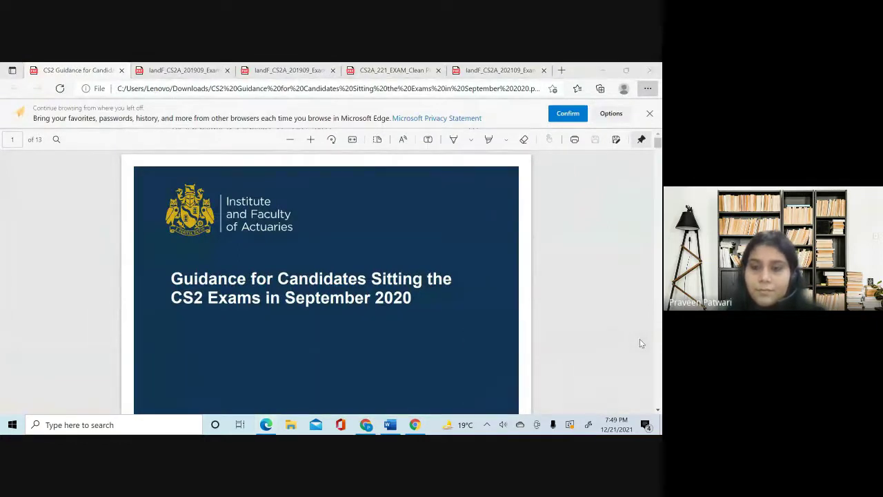
pyautogui.scroll(-3, 404, 324)
pyautogui.scroll(-15, 405, 326)
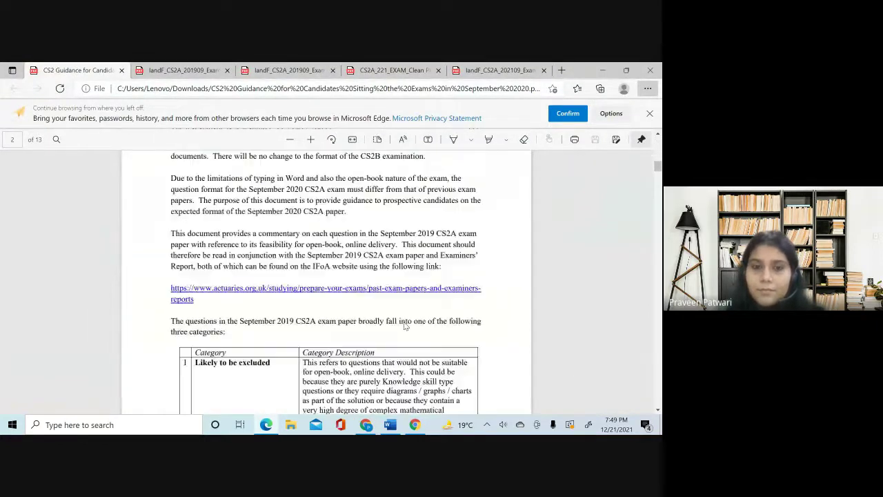
pyautogui.scroll(-10, 405, 326)
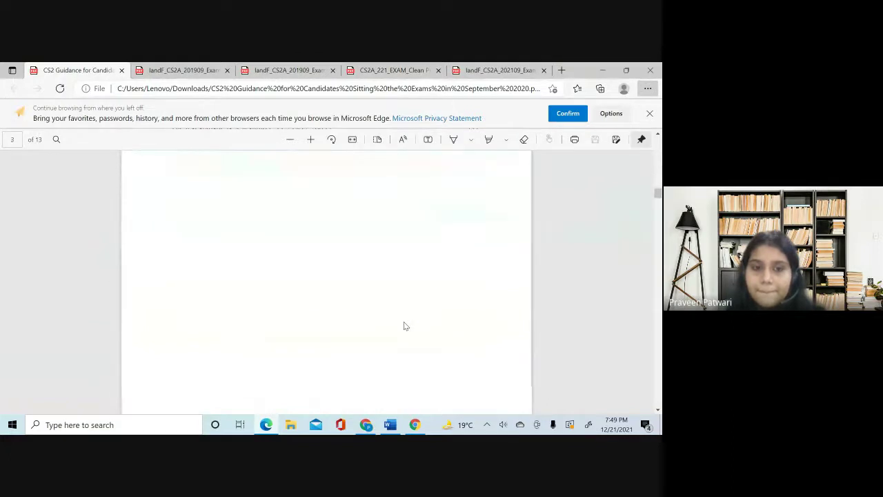
pyautogui.scroll(-3, 405, 325)
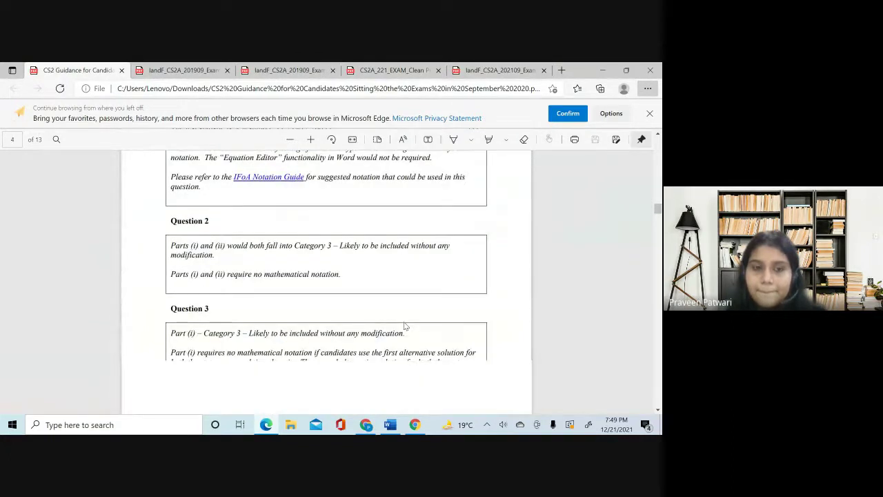
pyautogui.scroll(1, 405, 326)
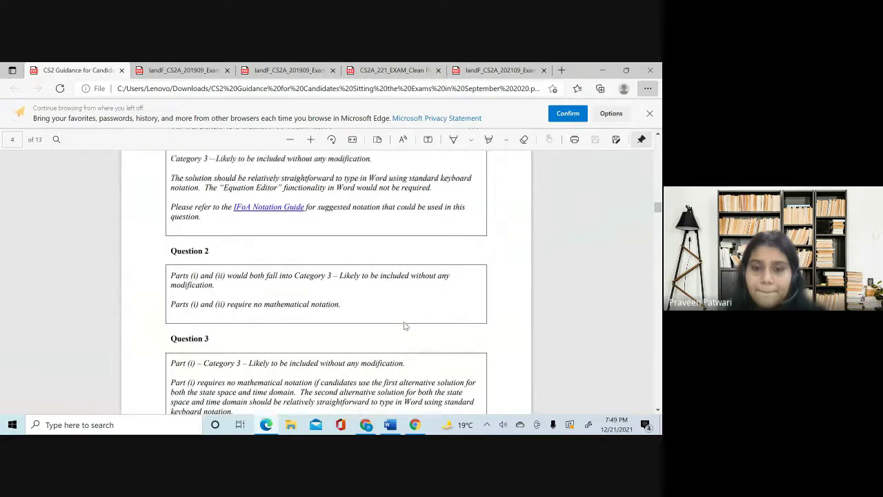
# Step: Return to the guidance PDF in Edge, dismiss the presenting notification and show the Question 1 commentary from its heading
pyautogui.hotkey('alt', 'Tab')
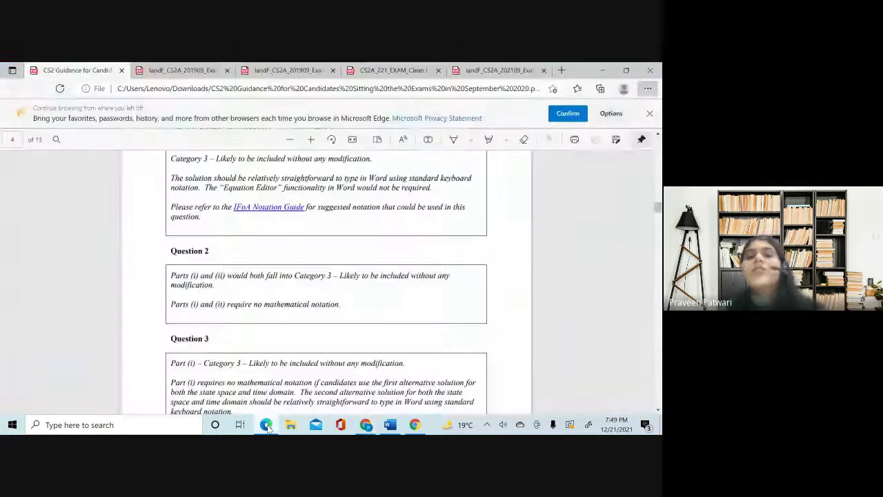
pyautogui.click(266, 425)
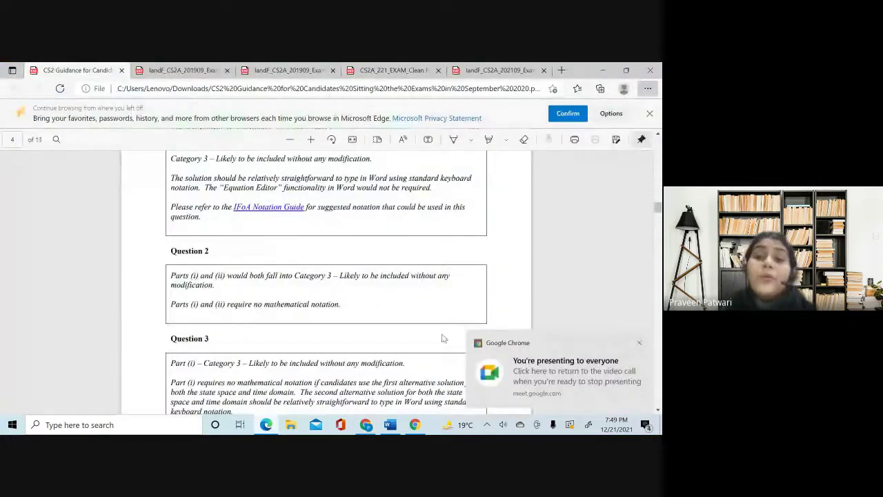
pyautogui.click(638, 343)
pyautogui.scroll(3, 357, 316)
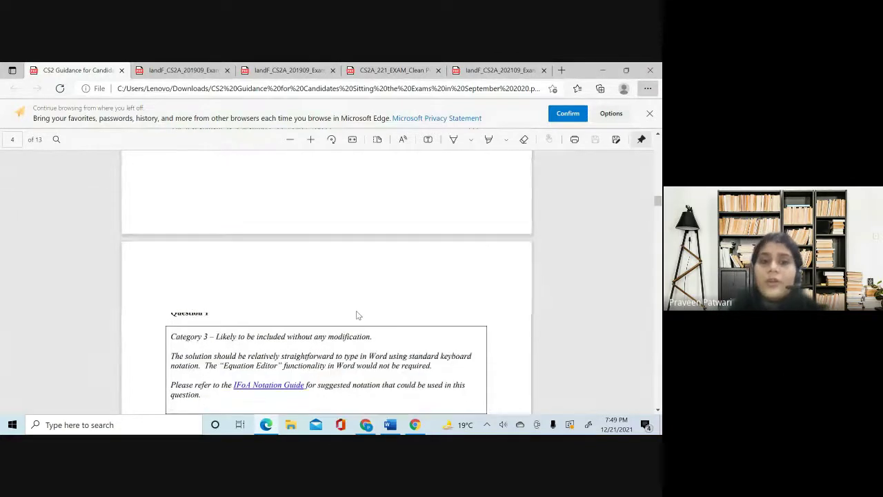
pyautogui.scroll(-1, 357, 315)
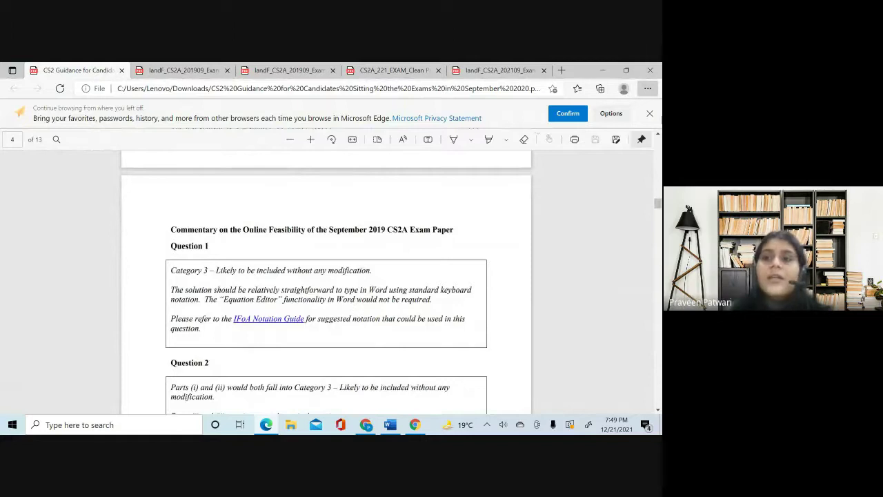
# Step: Clear the browser's data-import banner, close the Settings page and show the commentary on Questions 1 to 3
pyautogui.click(650, 114)
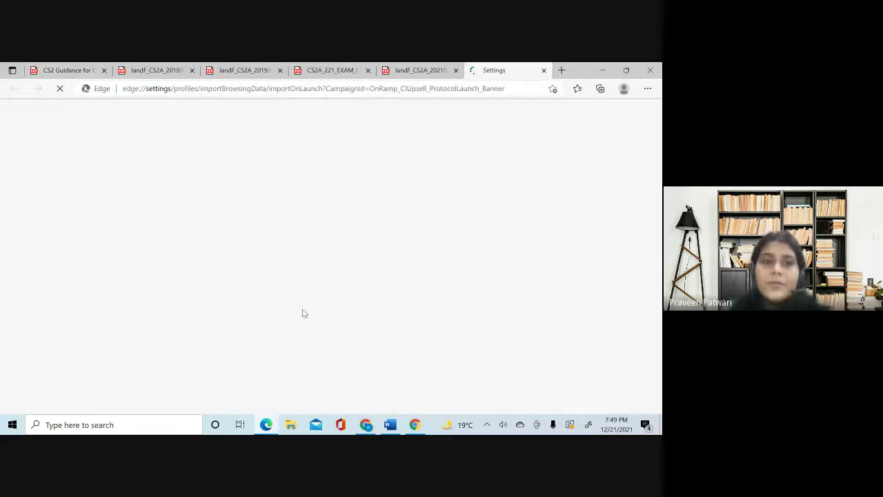
pyautogui.click(544, 71)
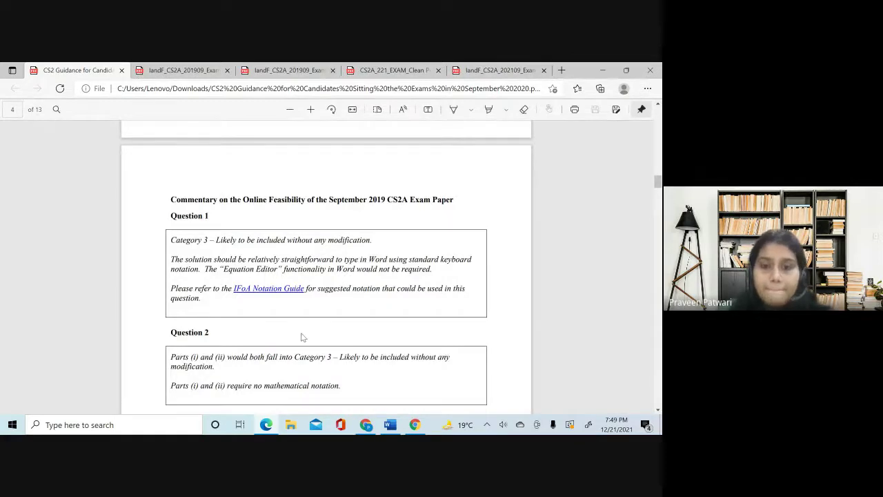
pyautogui.scroll(-1, 304, 336)
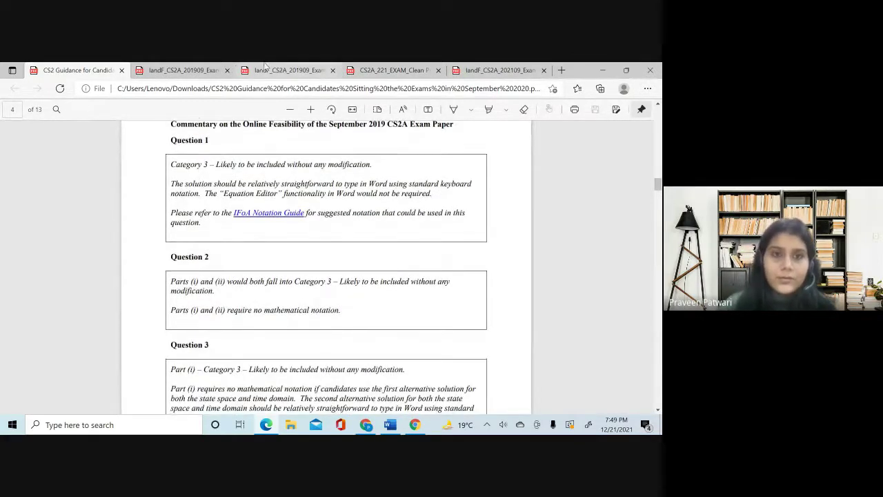
# Step: Open the September 2019 CS2A exam paper PDF and examine question 1 on the portfolio of two policy types
pyautogui.click(170, 66)
pyautogui.scroll(-2, 299, 385)
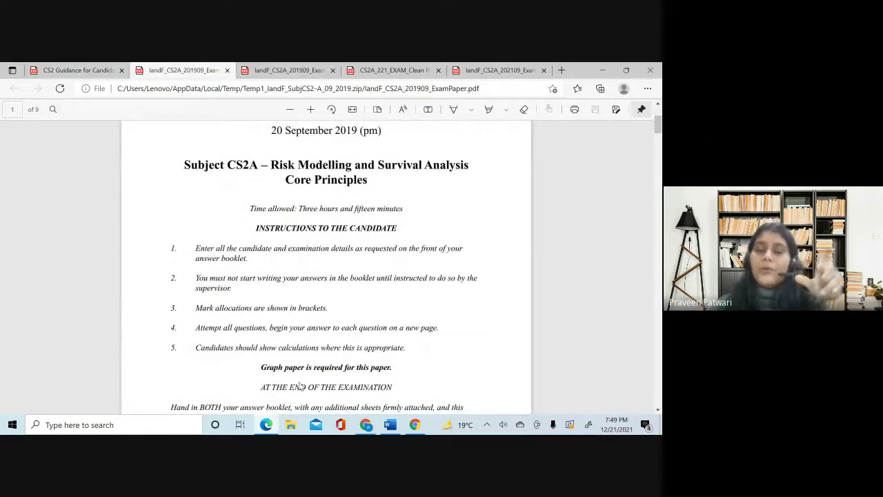
pyautogui.scroll(-4, 299, 386)
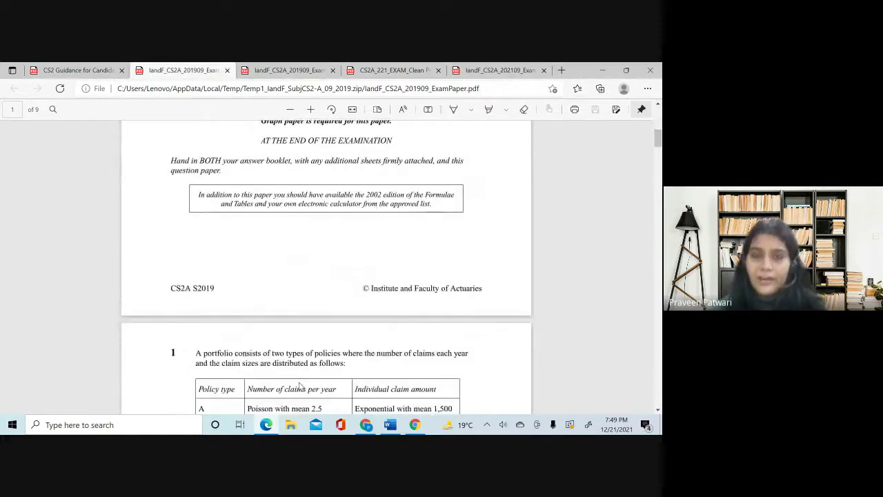
pyautogui.scroll(-2, 299, 385)
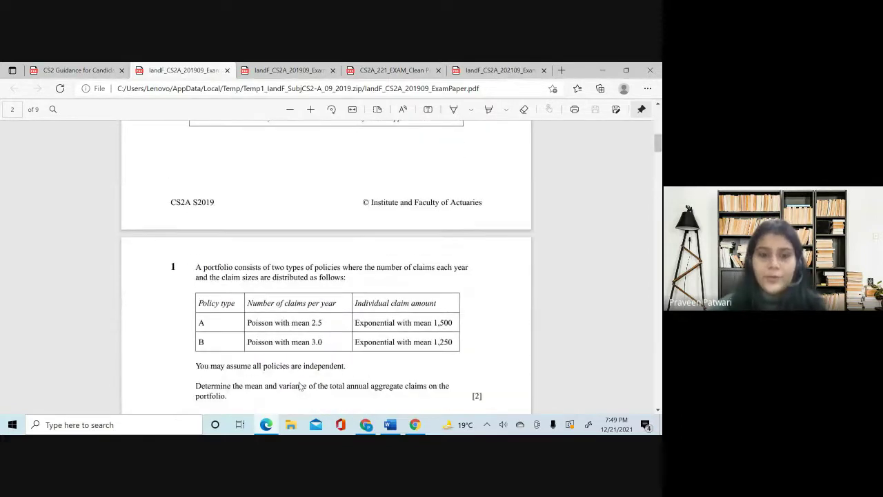
pyautogui.scroll(-1, 299, 386)
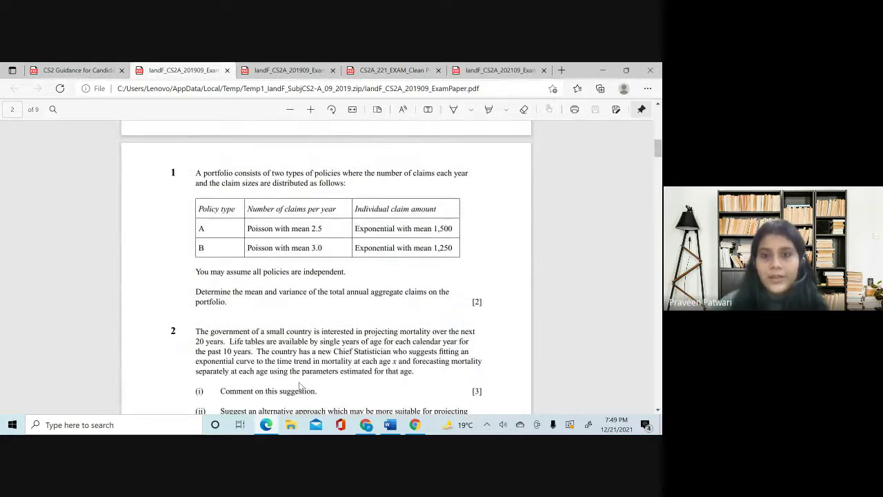